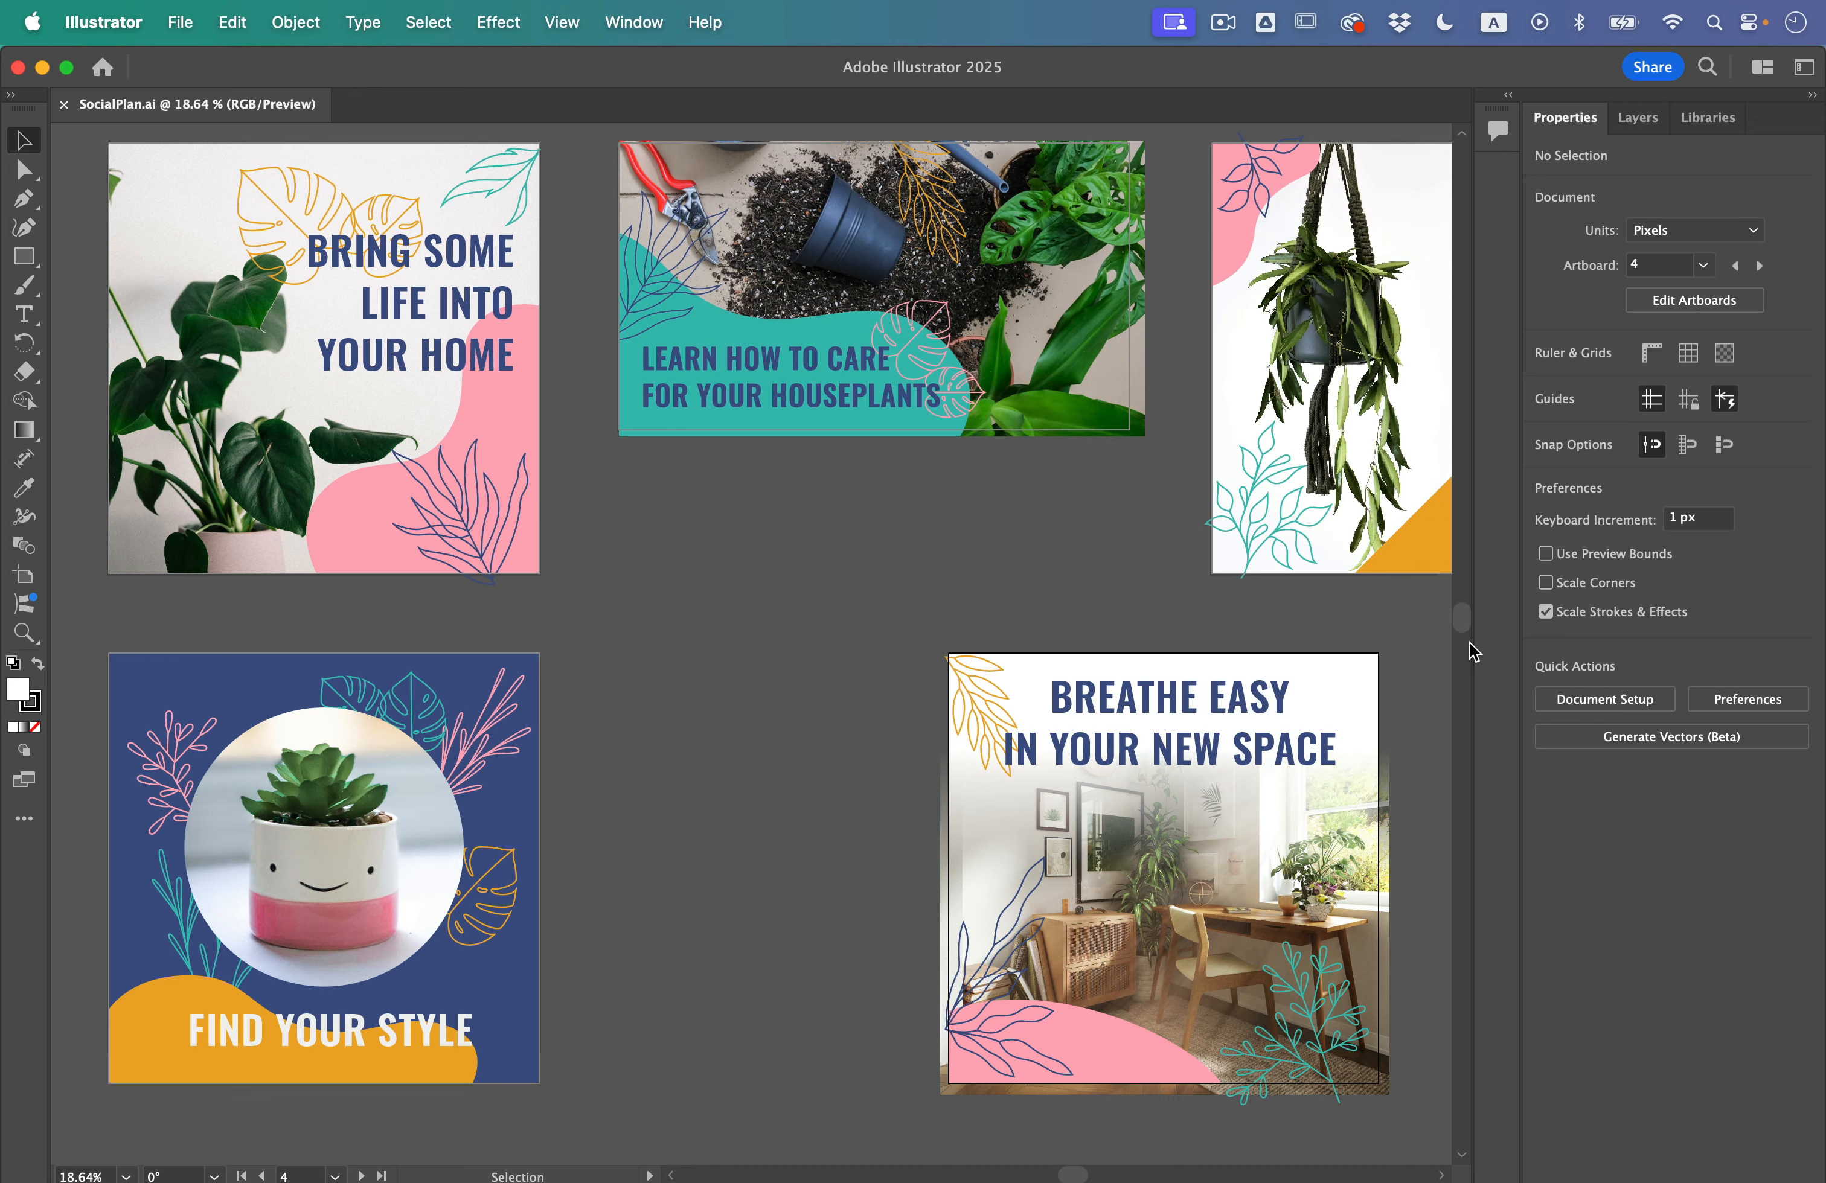
Step: Show the document's linked images list, move it over the artboards and enlarge it to fit all entries
click(666, 11)
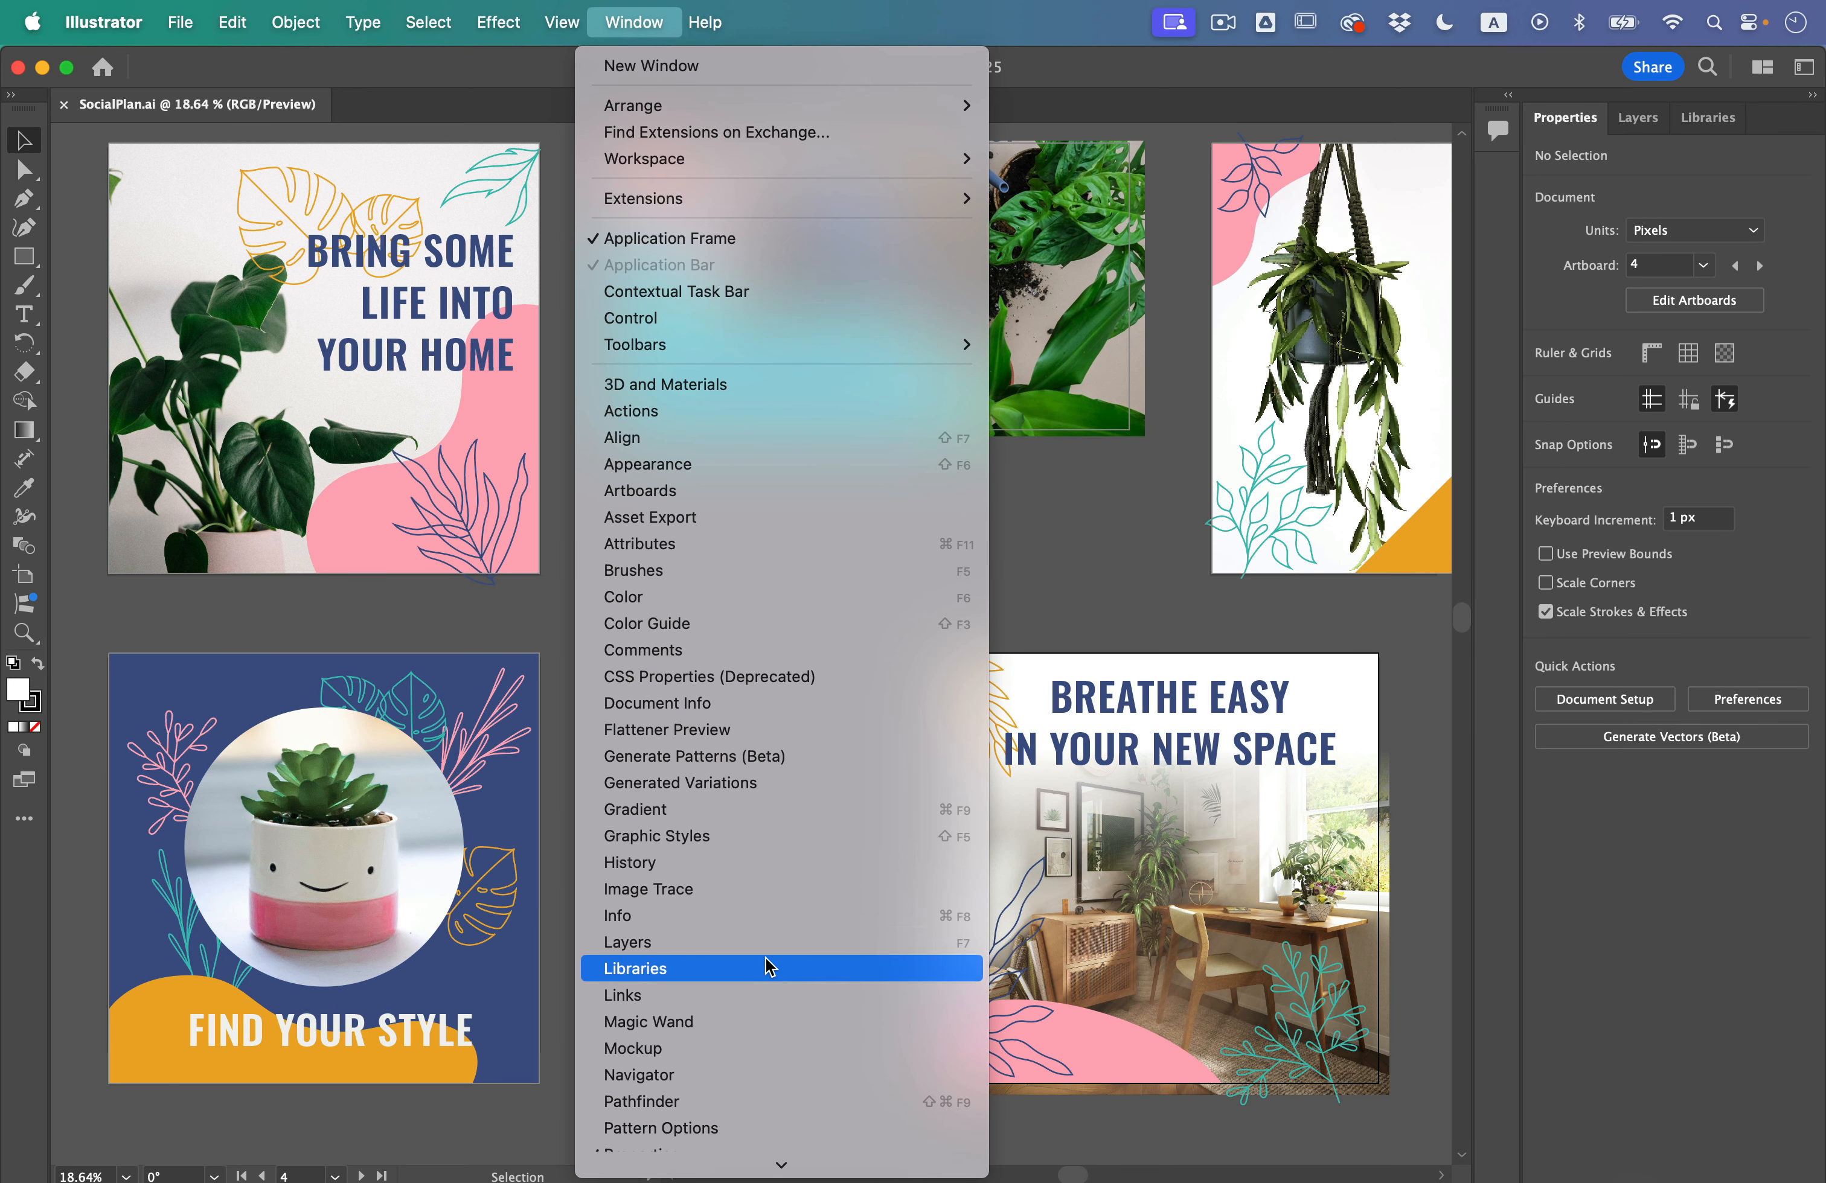
click(764, 995)
drag(245, 594, 853, 253)
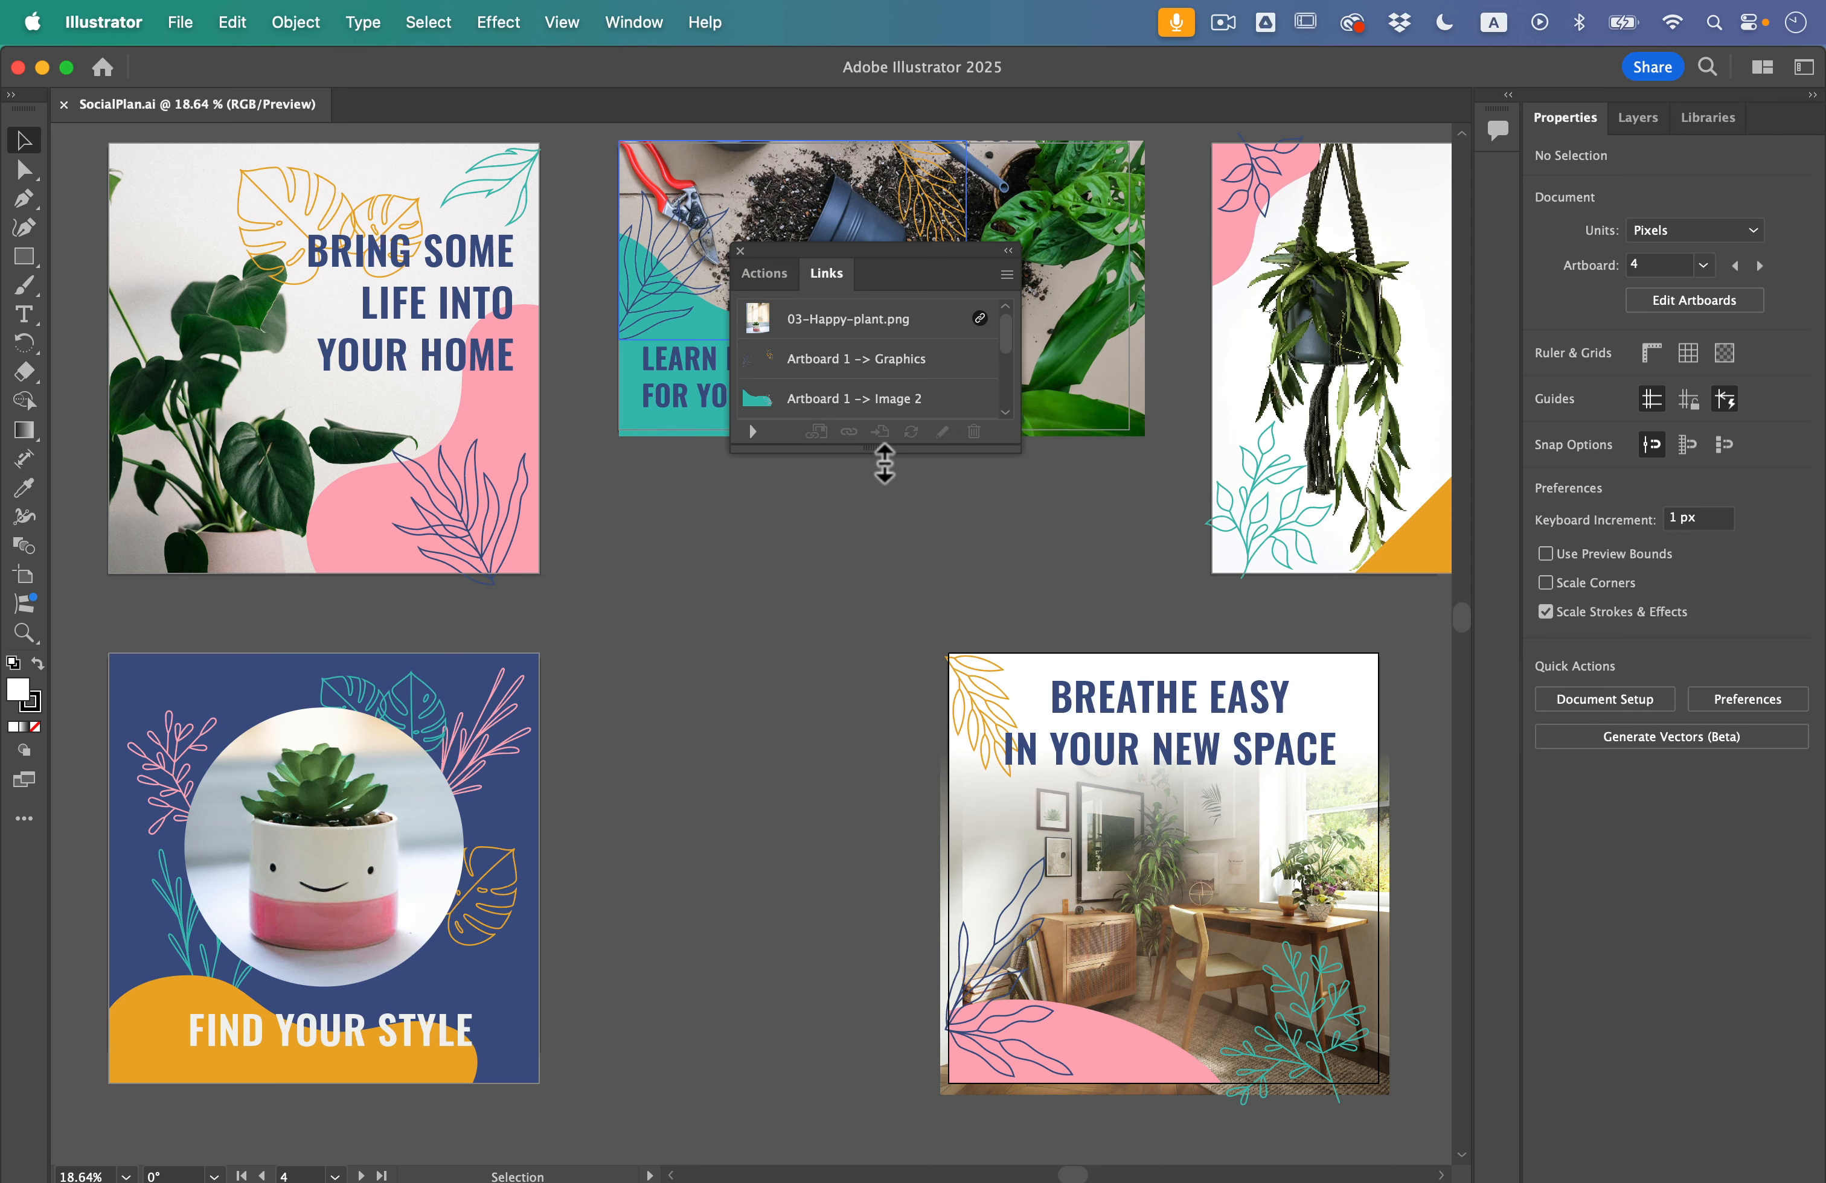
drag(884, 462, 910, 803)
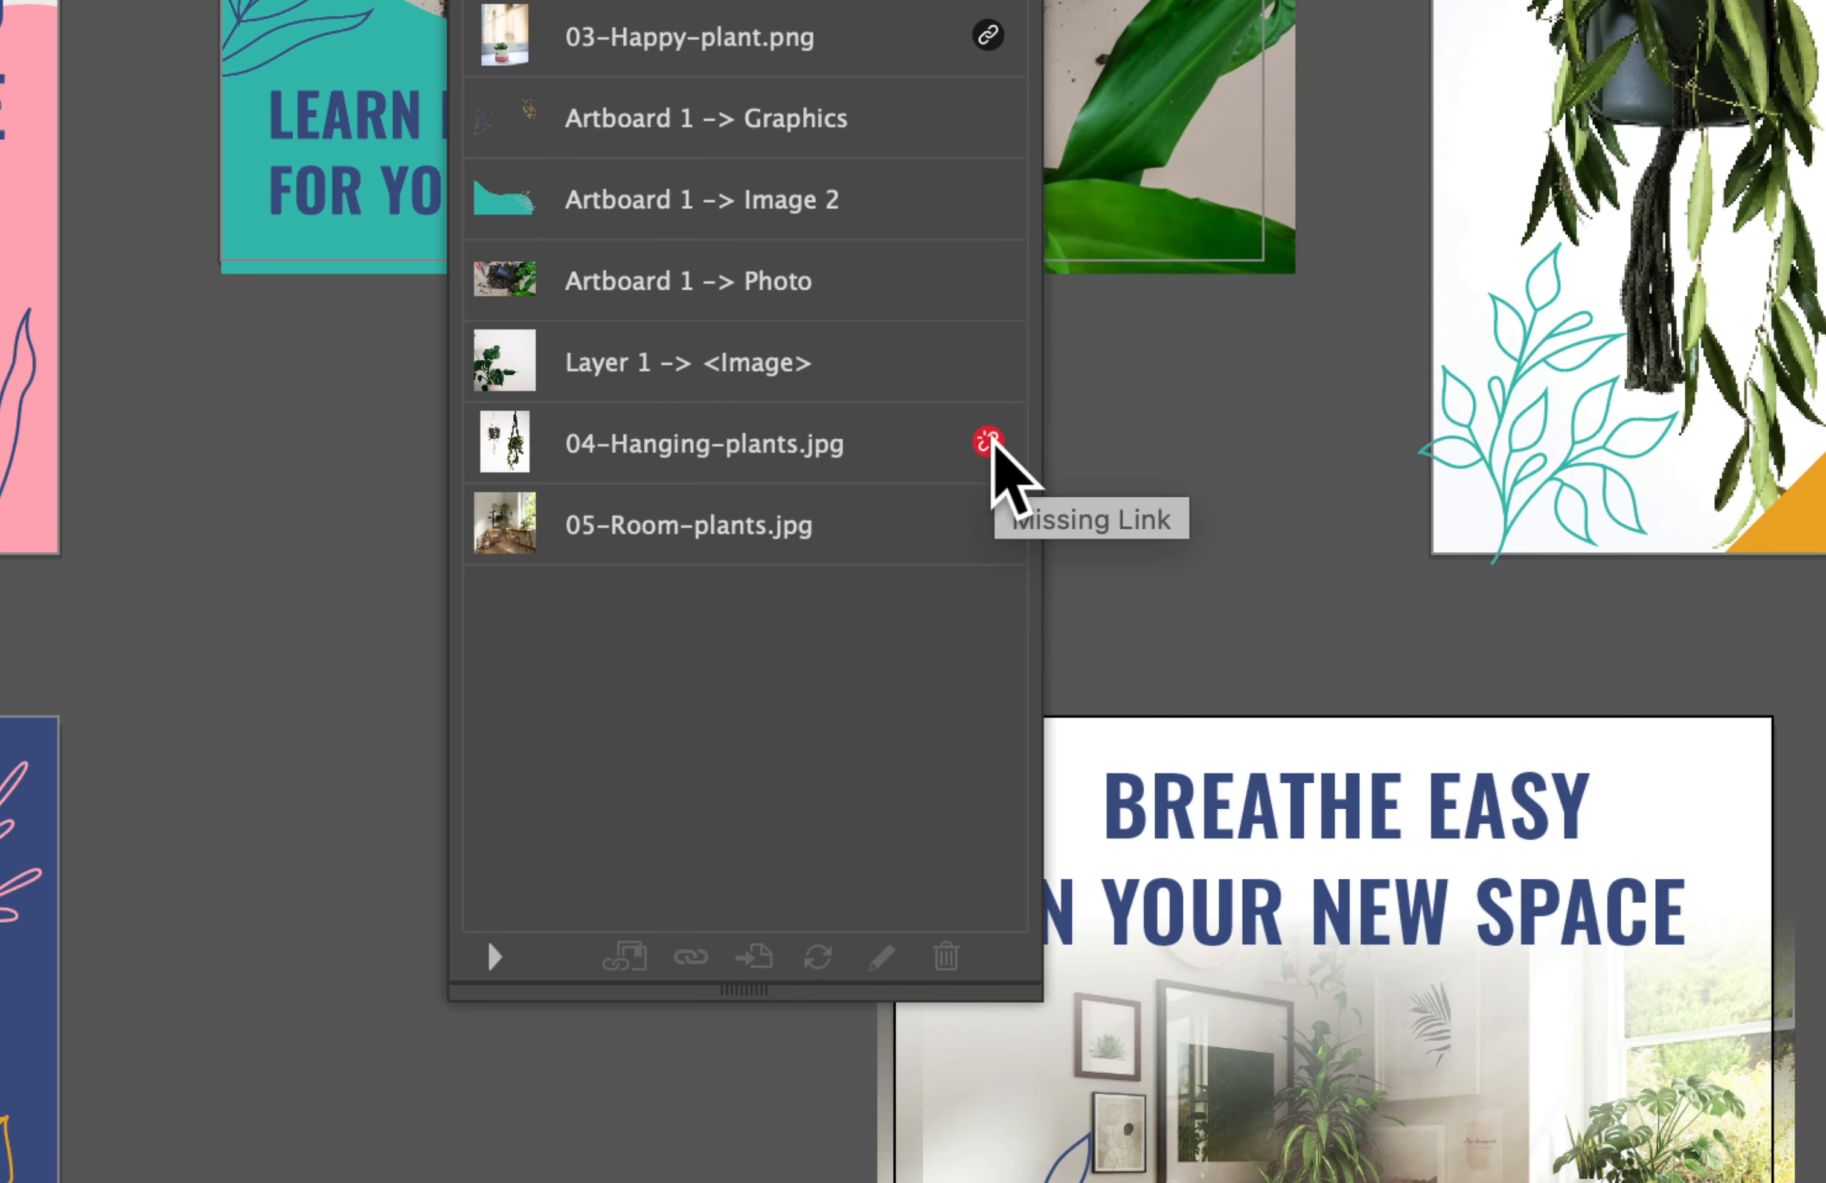
Step: Relink the missing 04-Hanging-plants.jpg to the file of the same name in the images folder
click(991, 460)
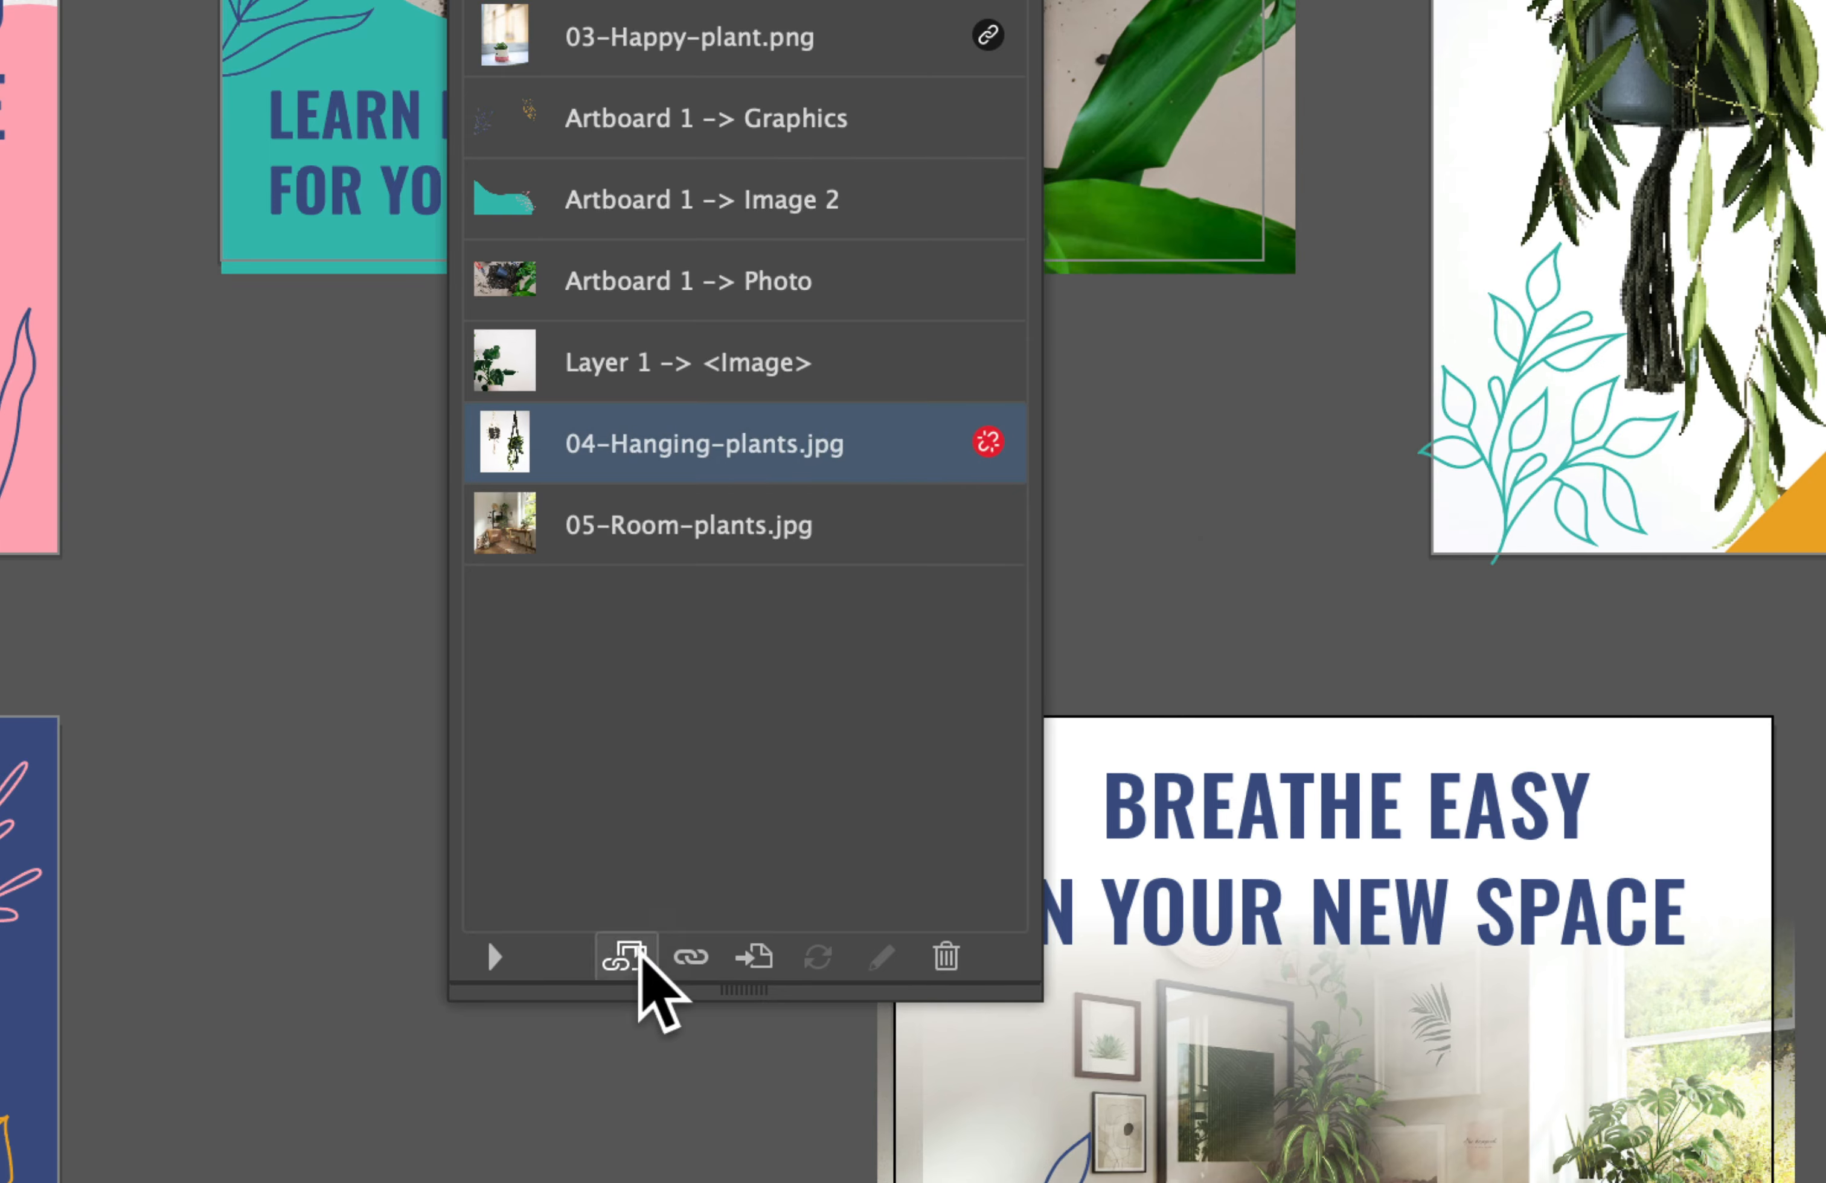
click(695, 957)
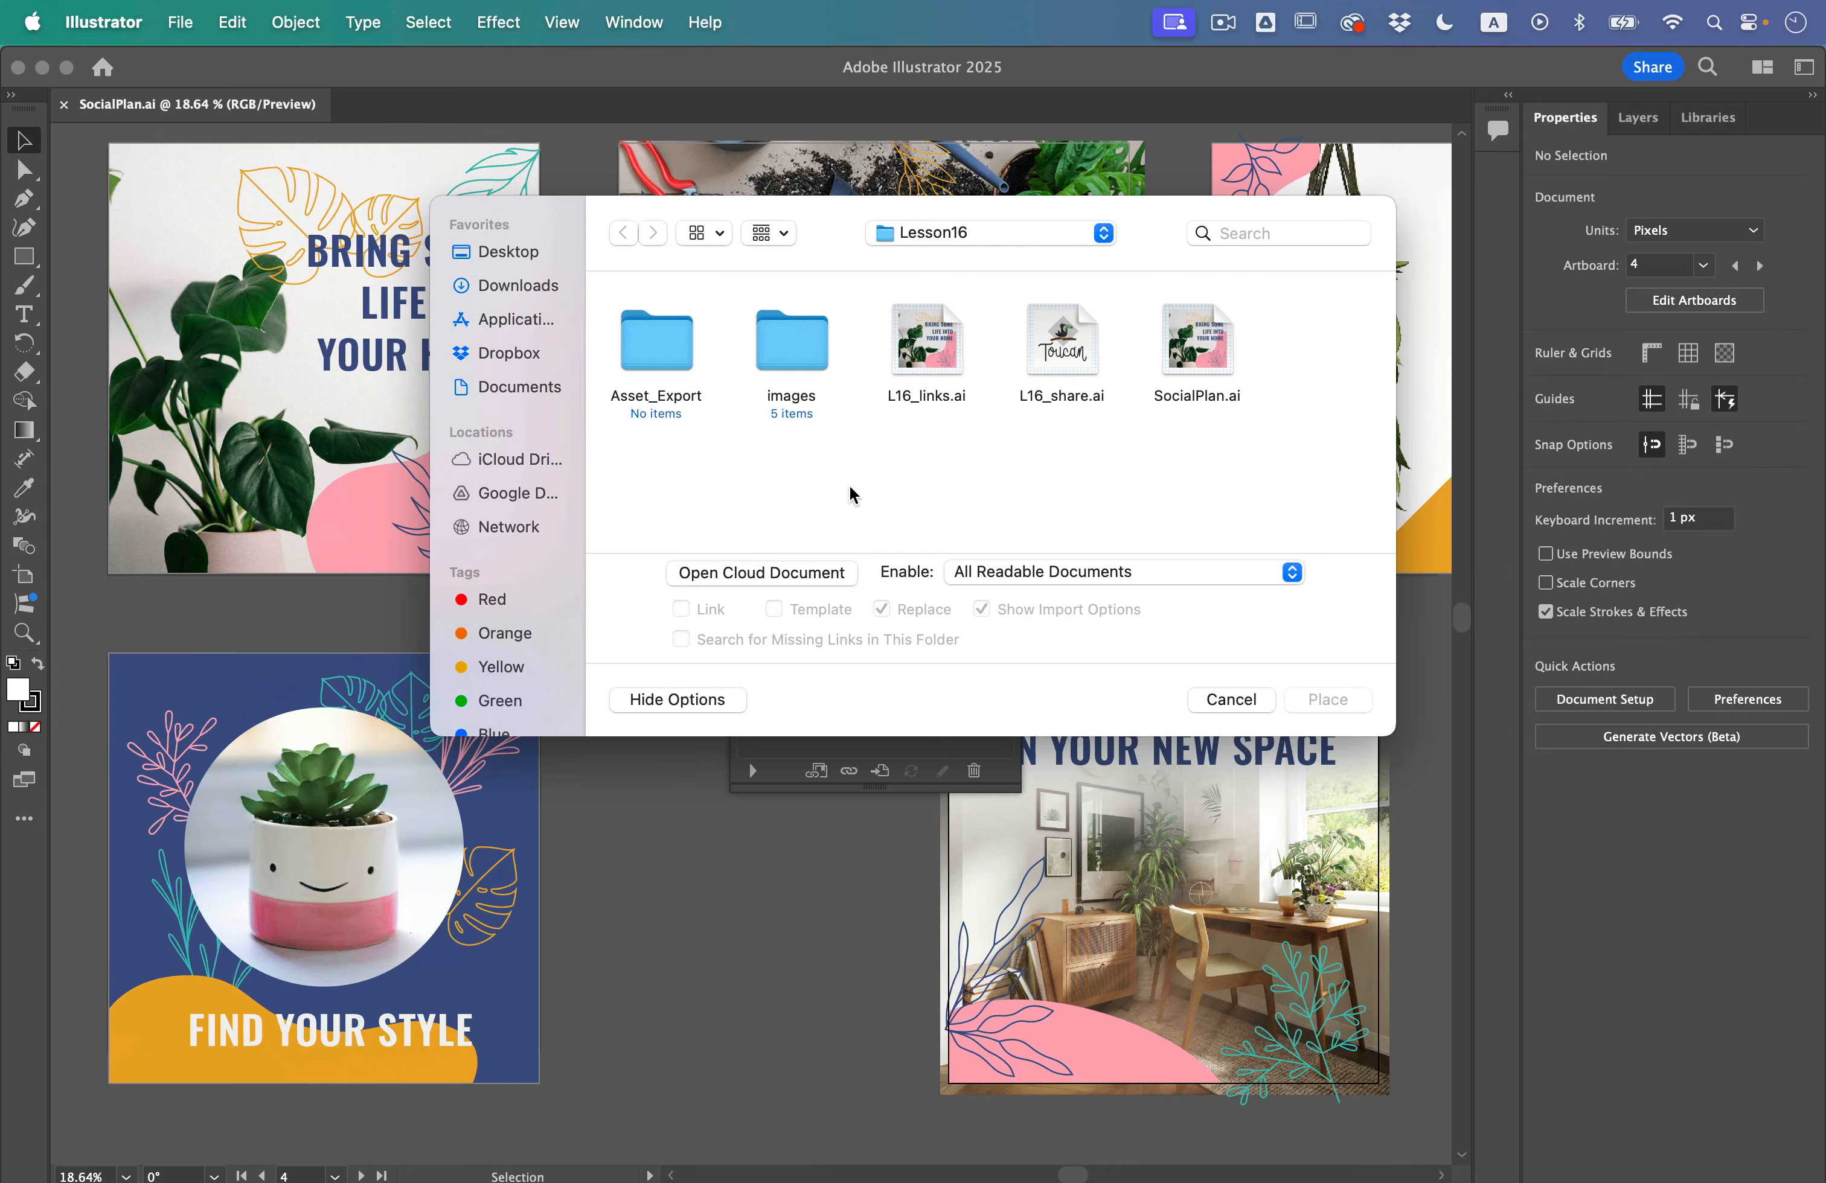
double_click(821, 331)
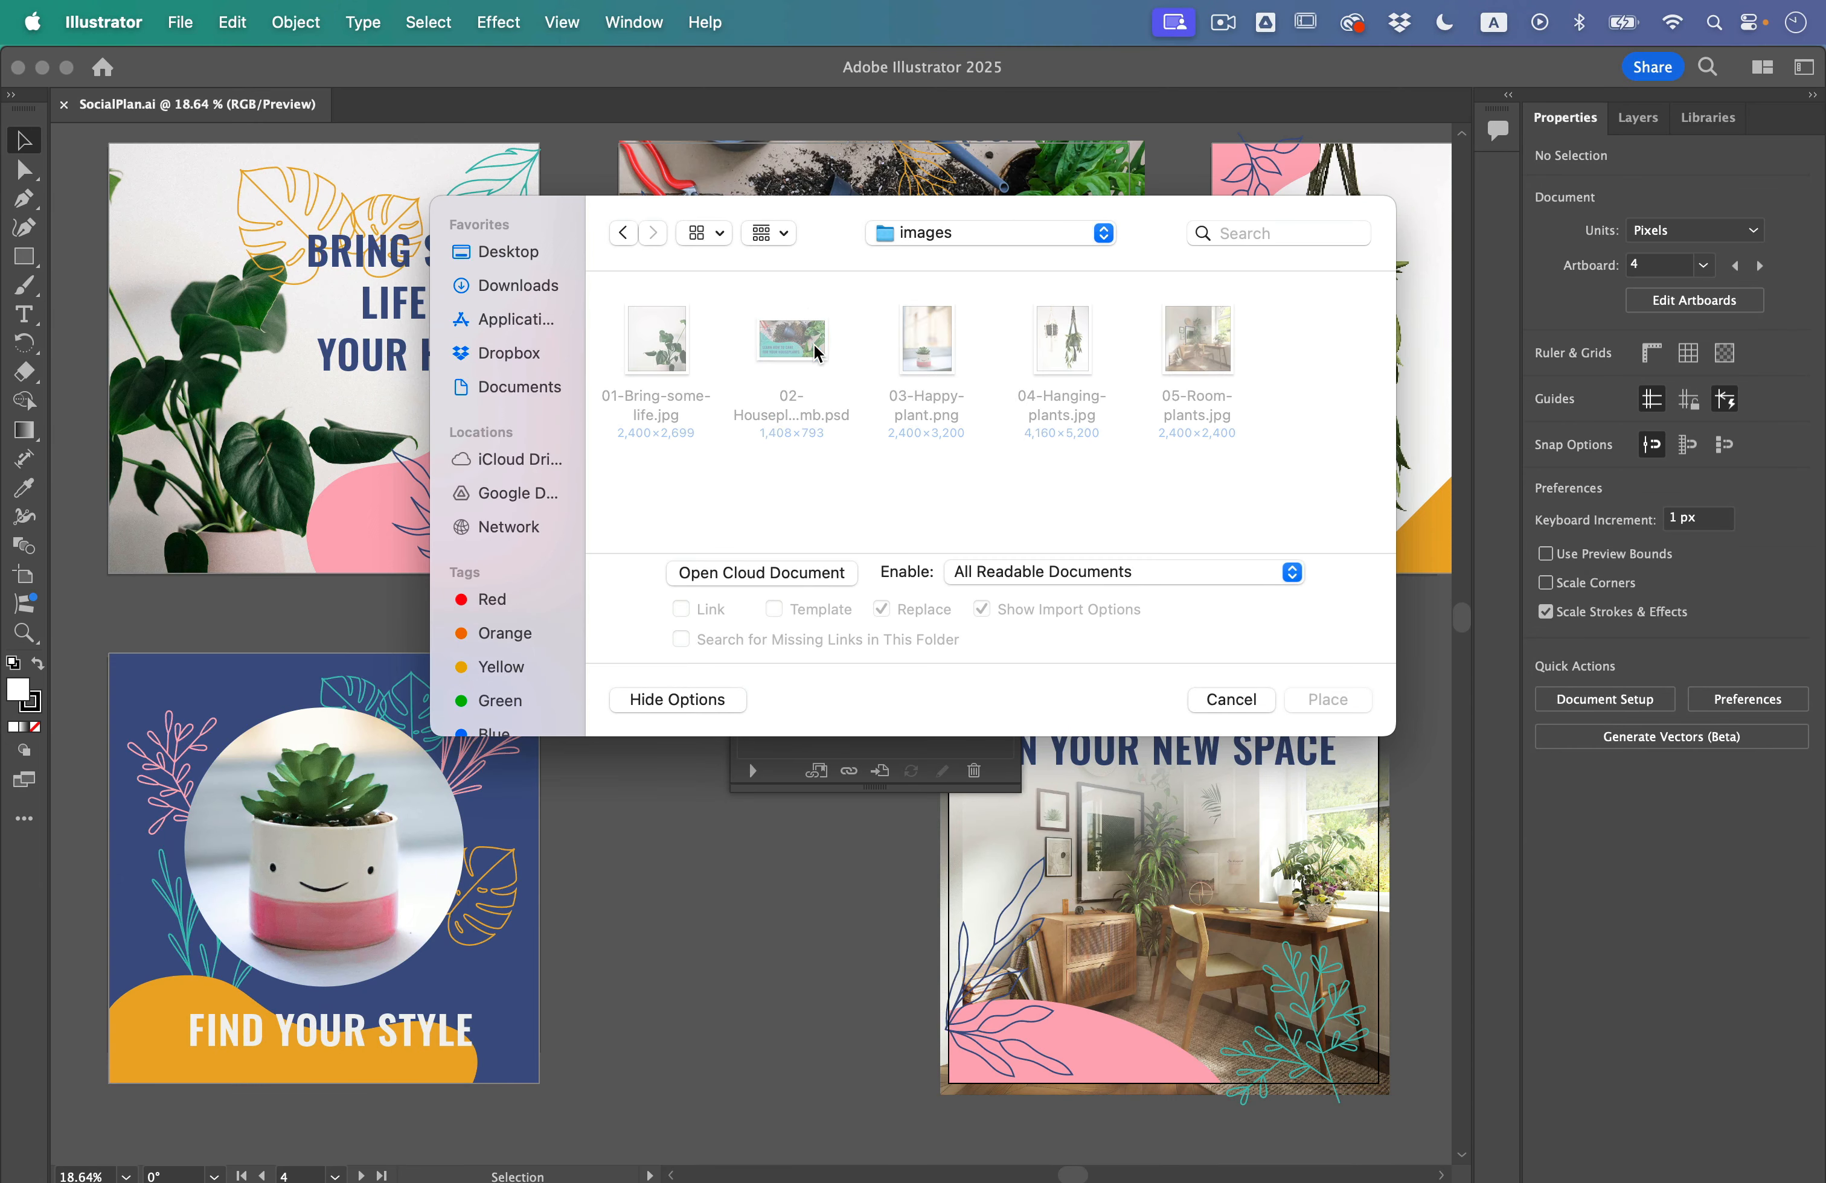
drag(823, 206, 963, 558)
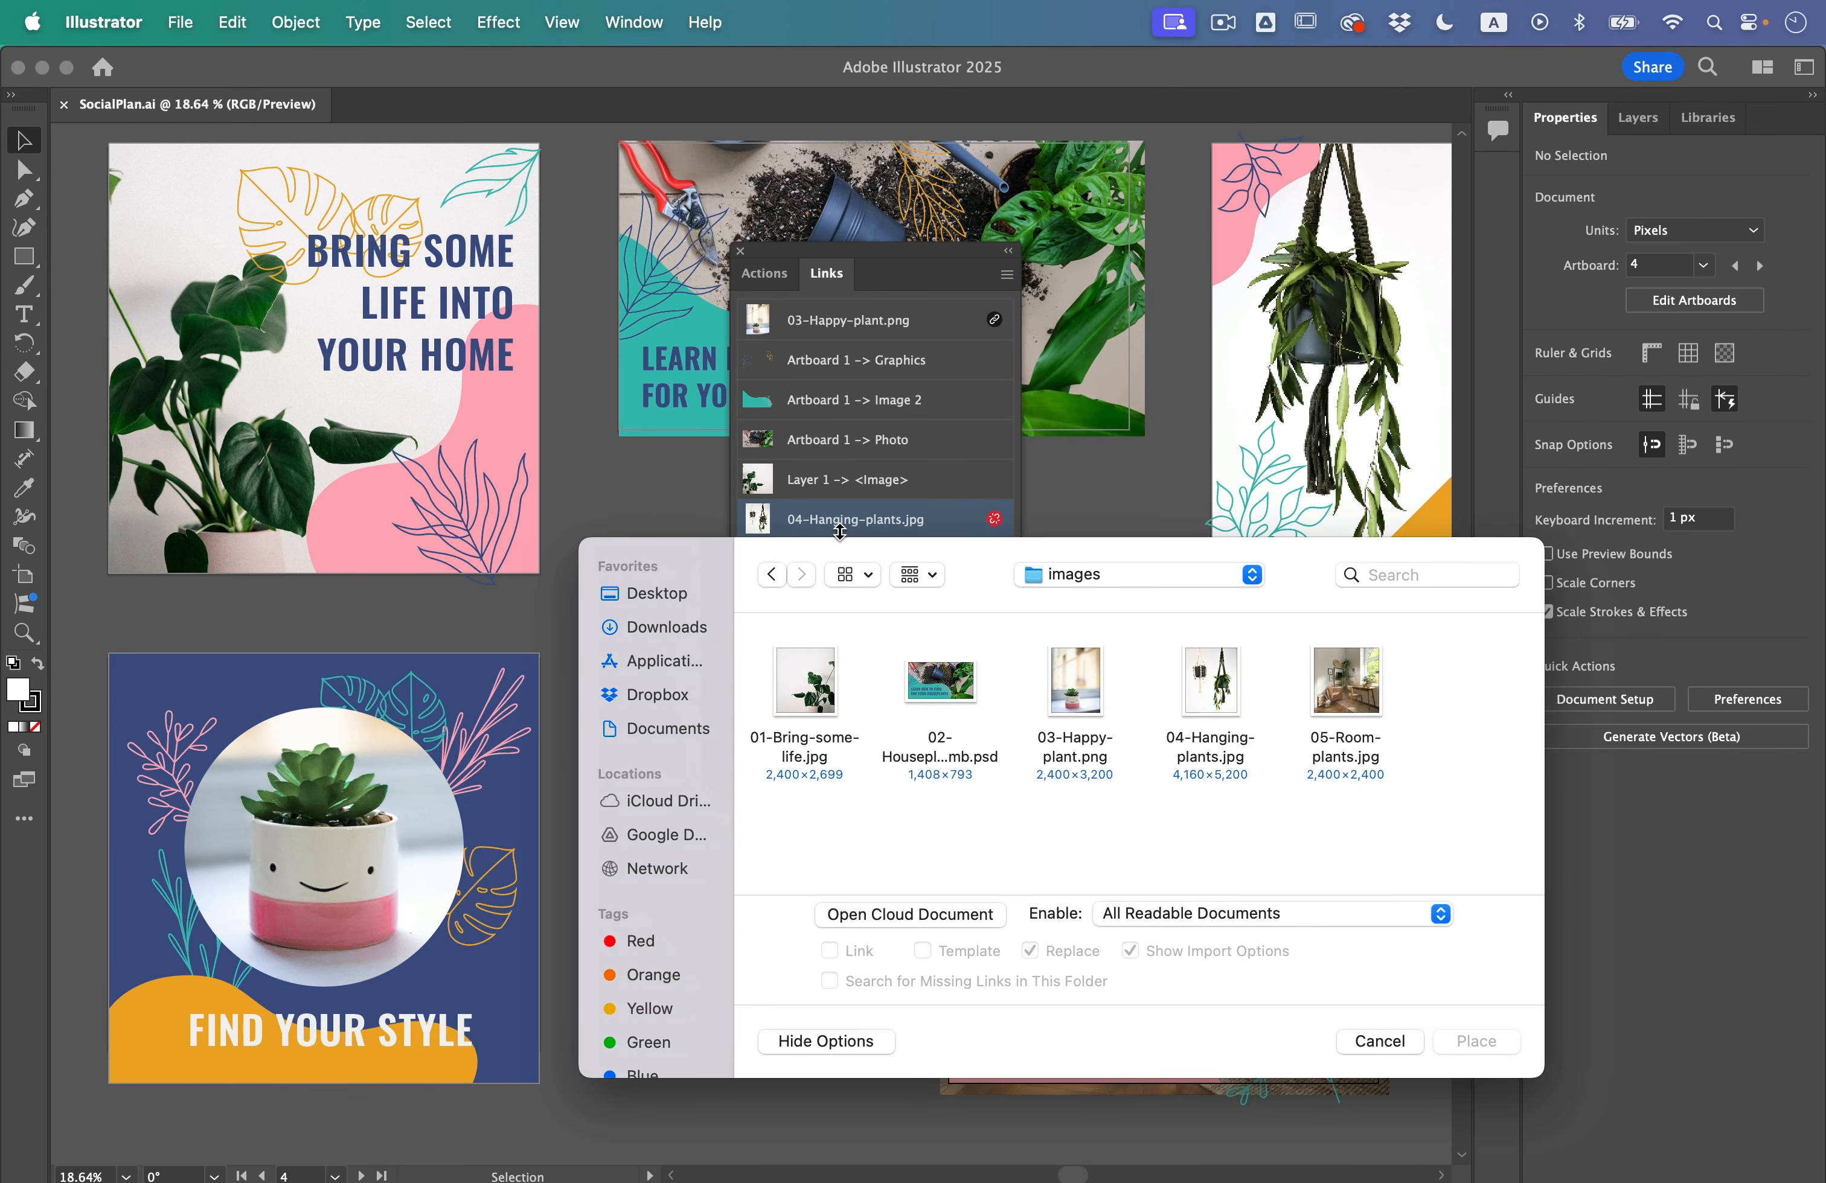
click(1226, 705)
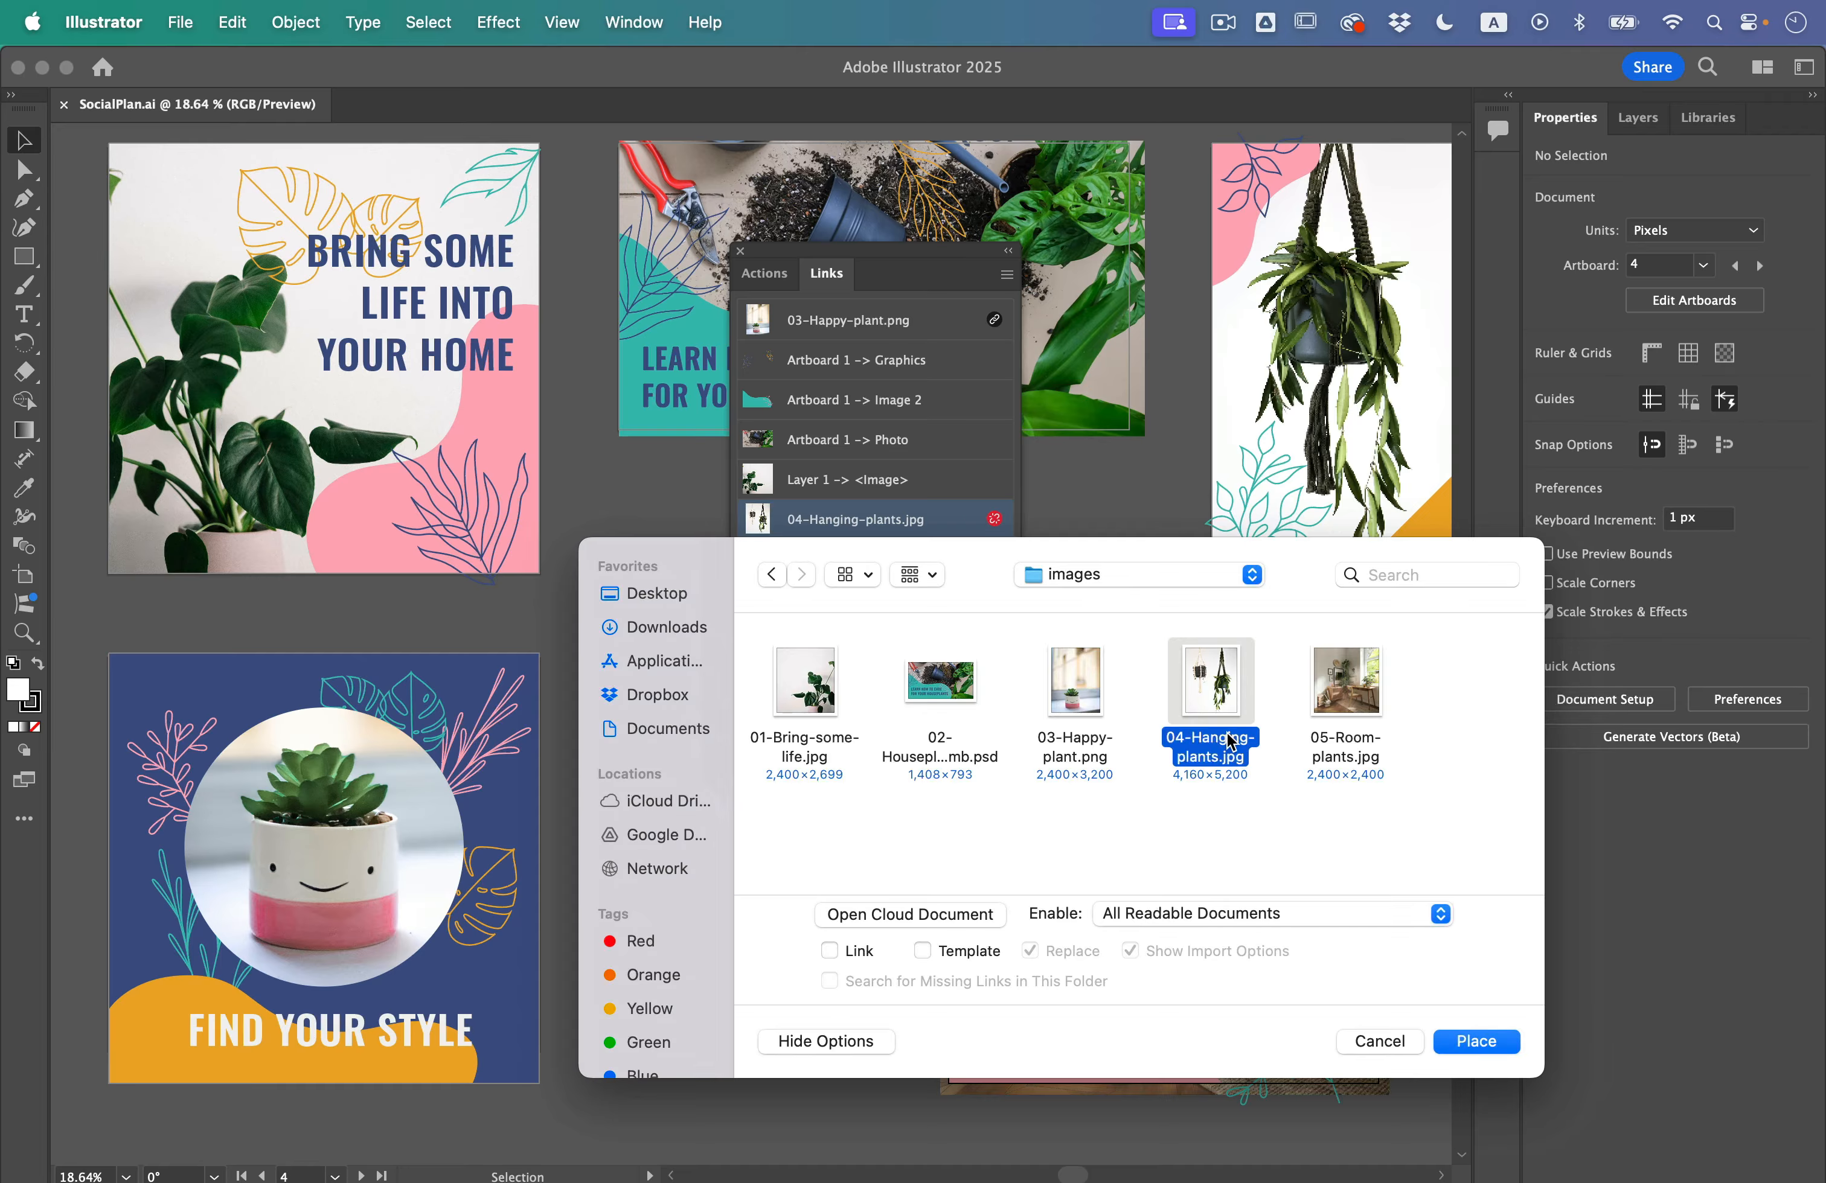
click(1476, 1042)
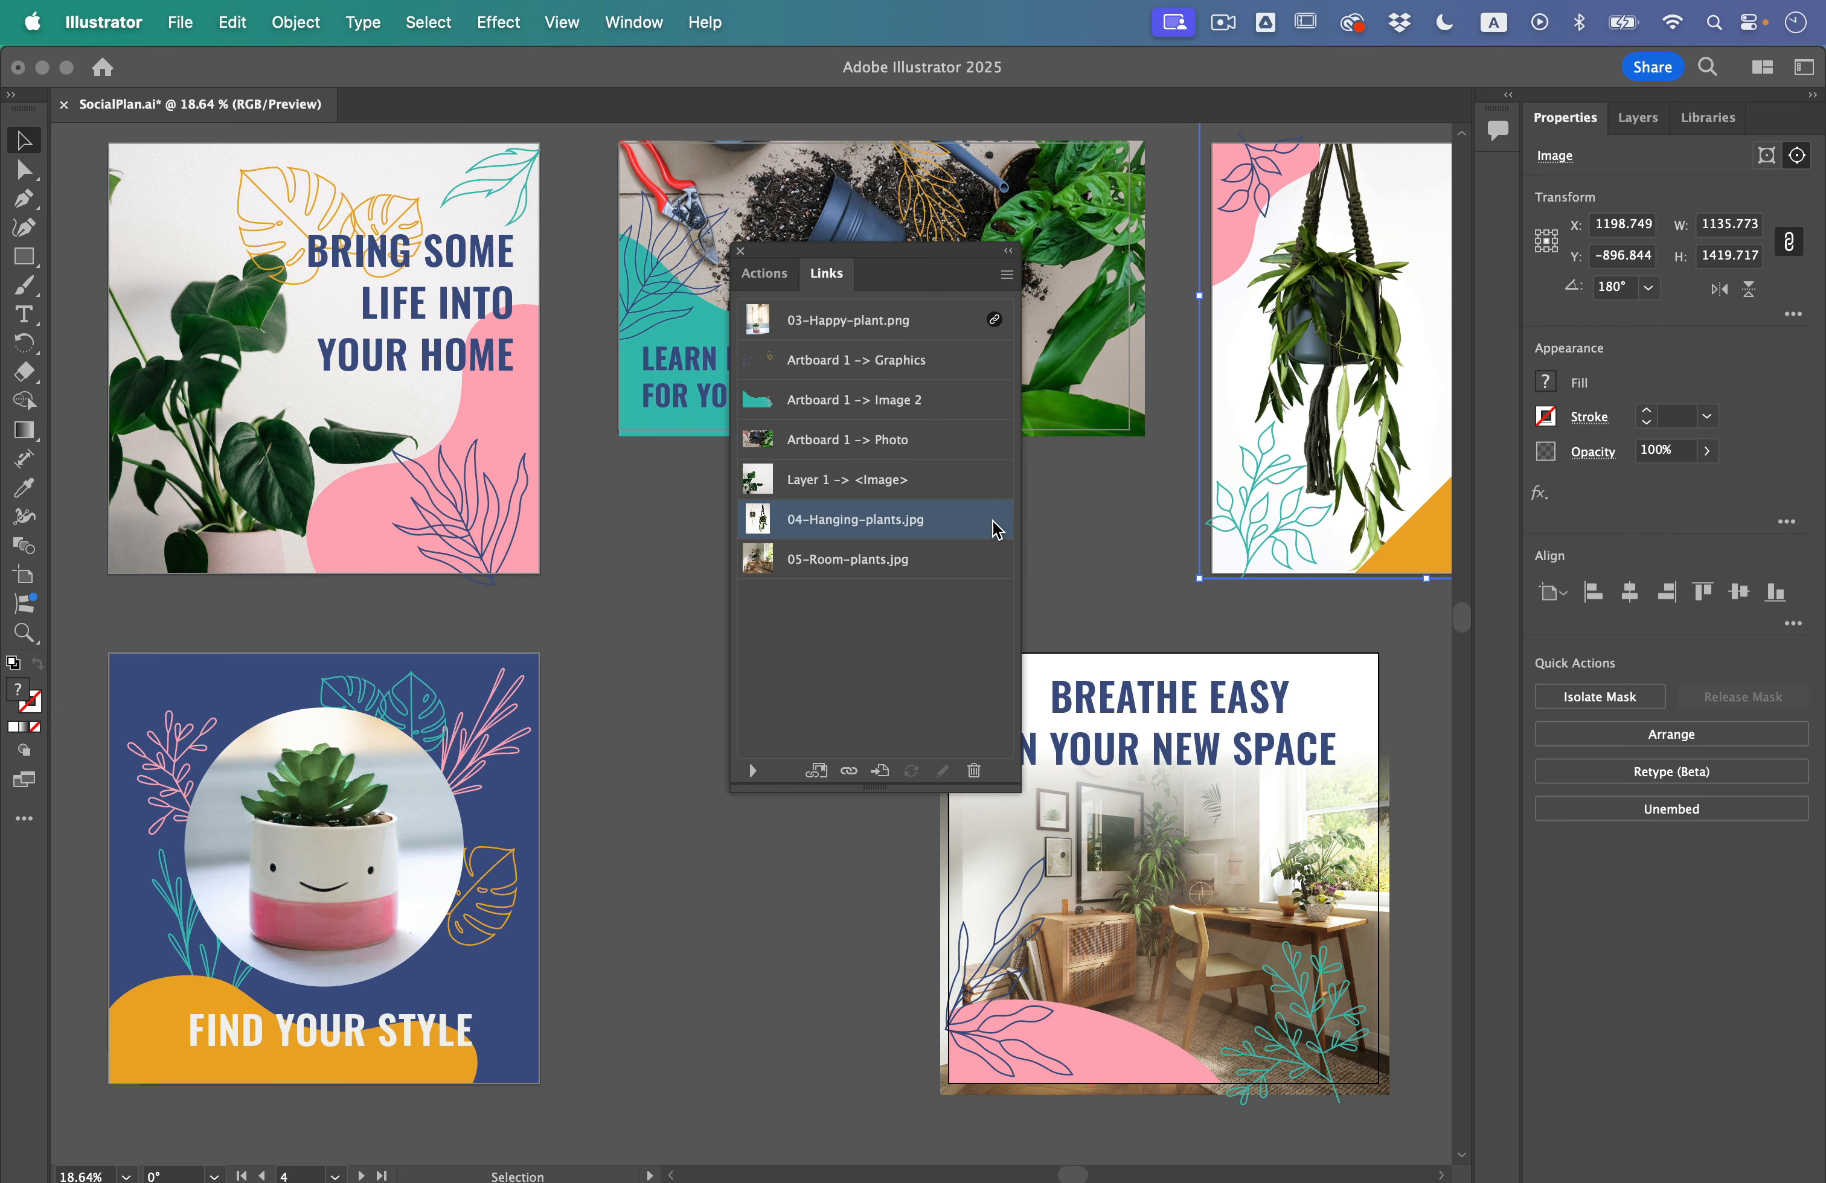
Step: Close the linked images list and deselect the hanging plants image
click(740, 251)
click(720, 629)
scroll(721, 629, down, 2)
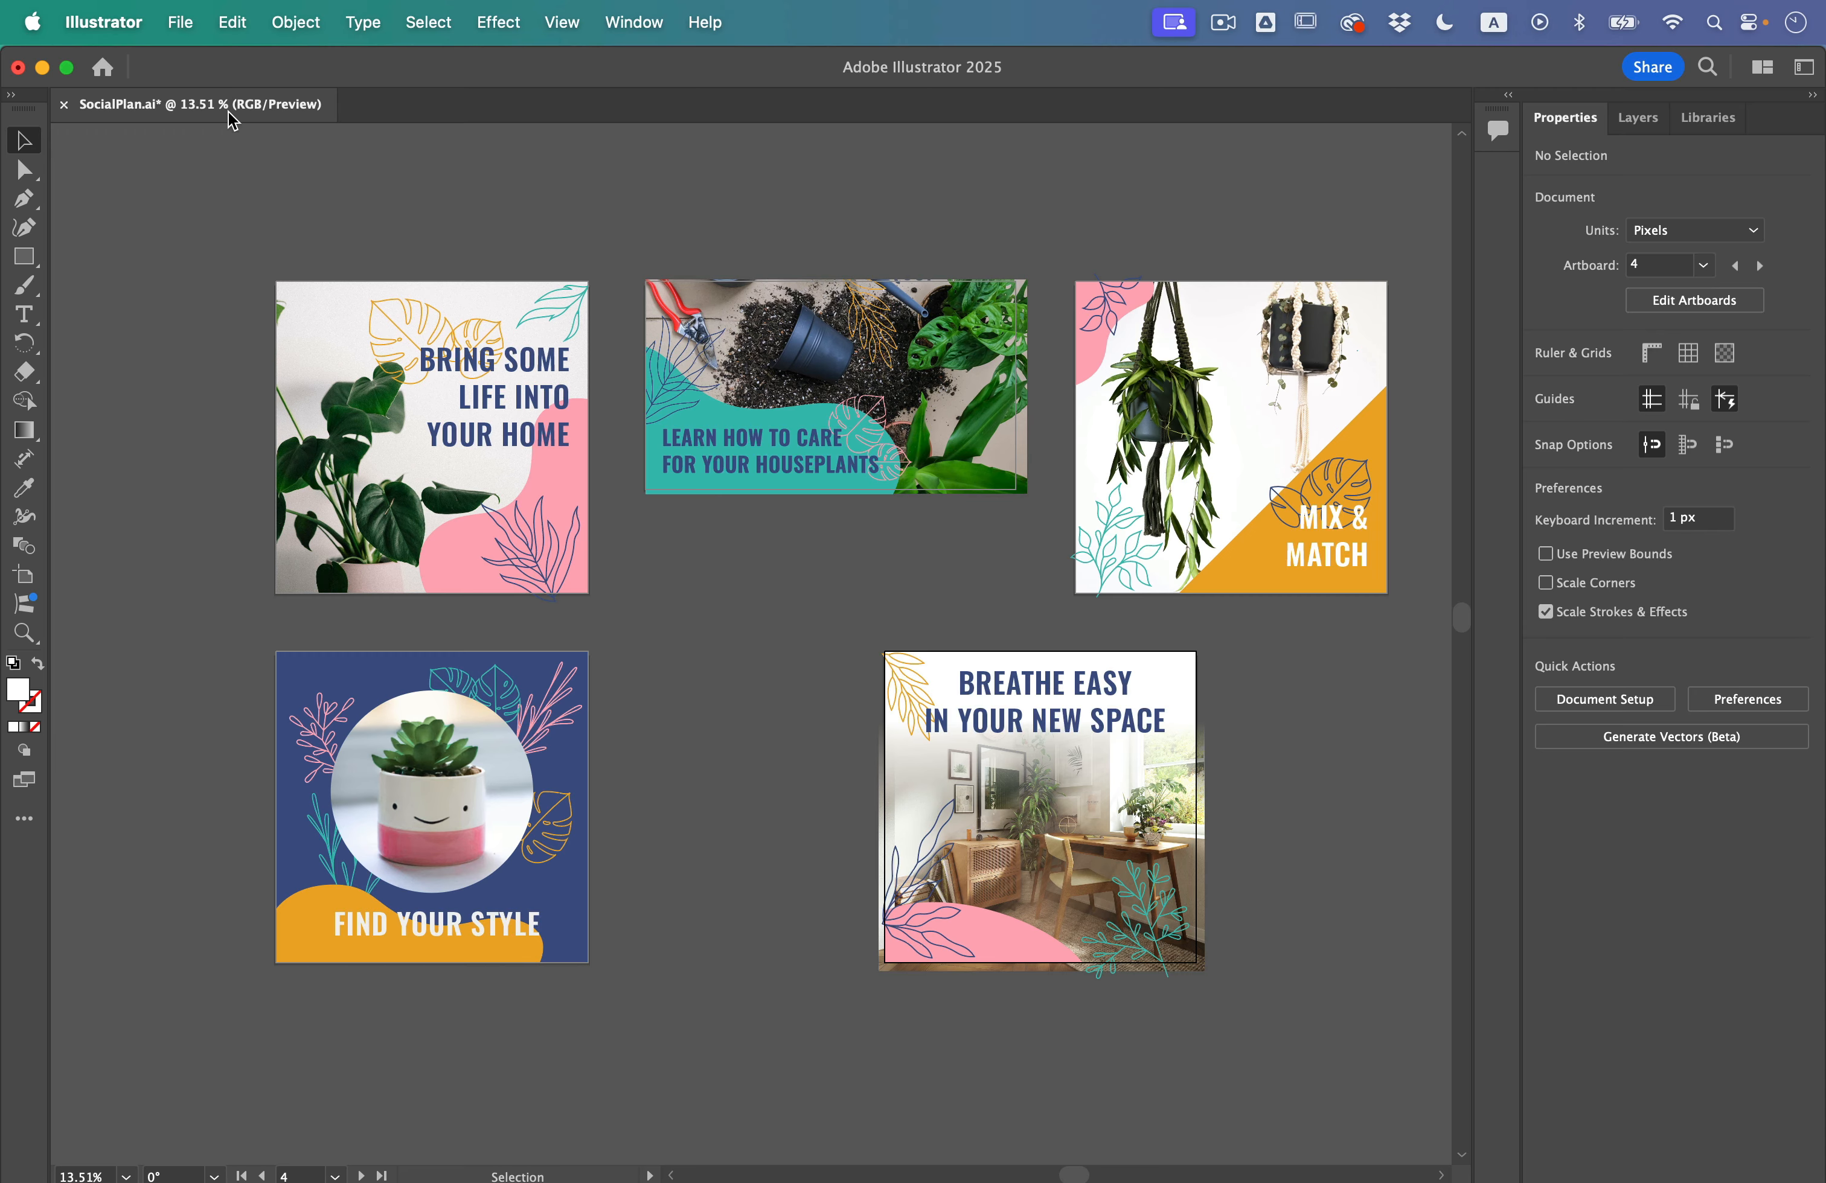
Step: Start packaging the document, saving it first, and set the package location to the Lesson16 folder
click(178, 23)
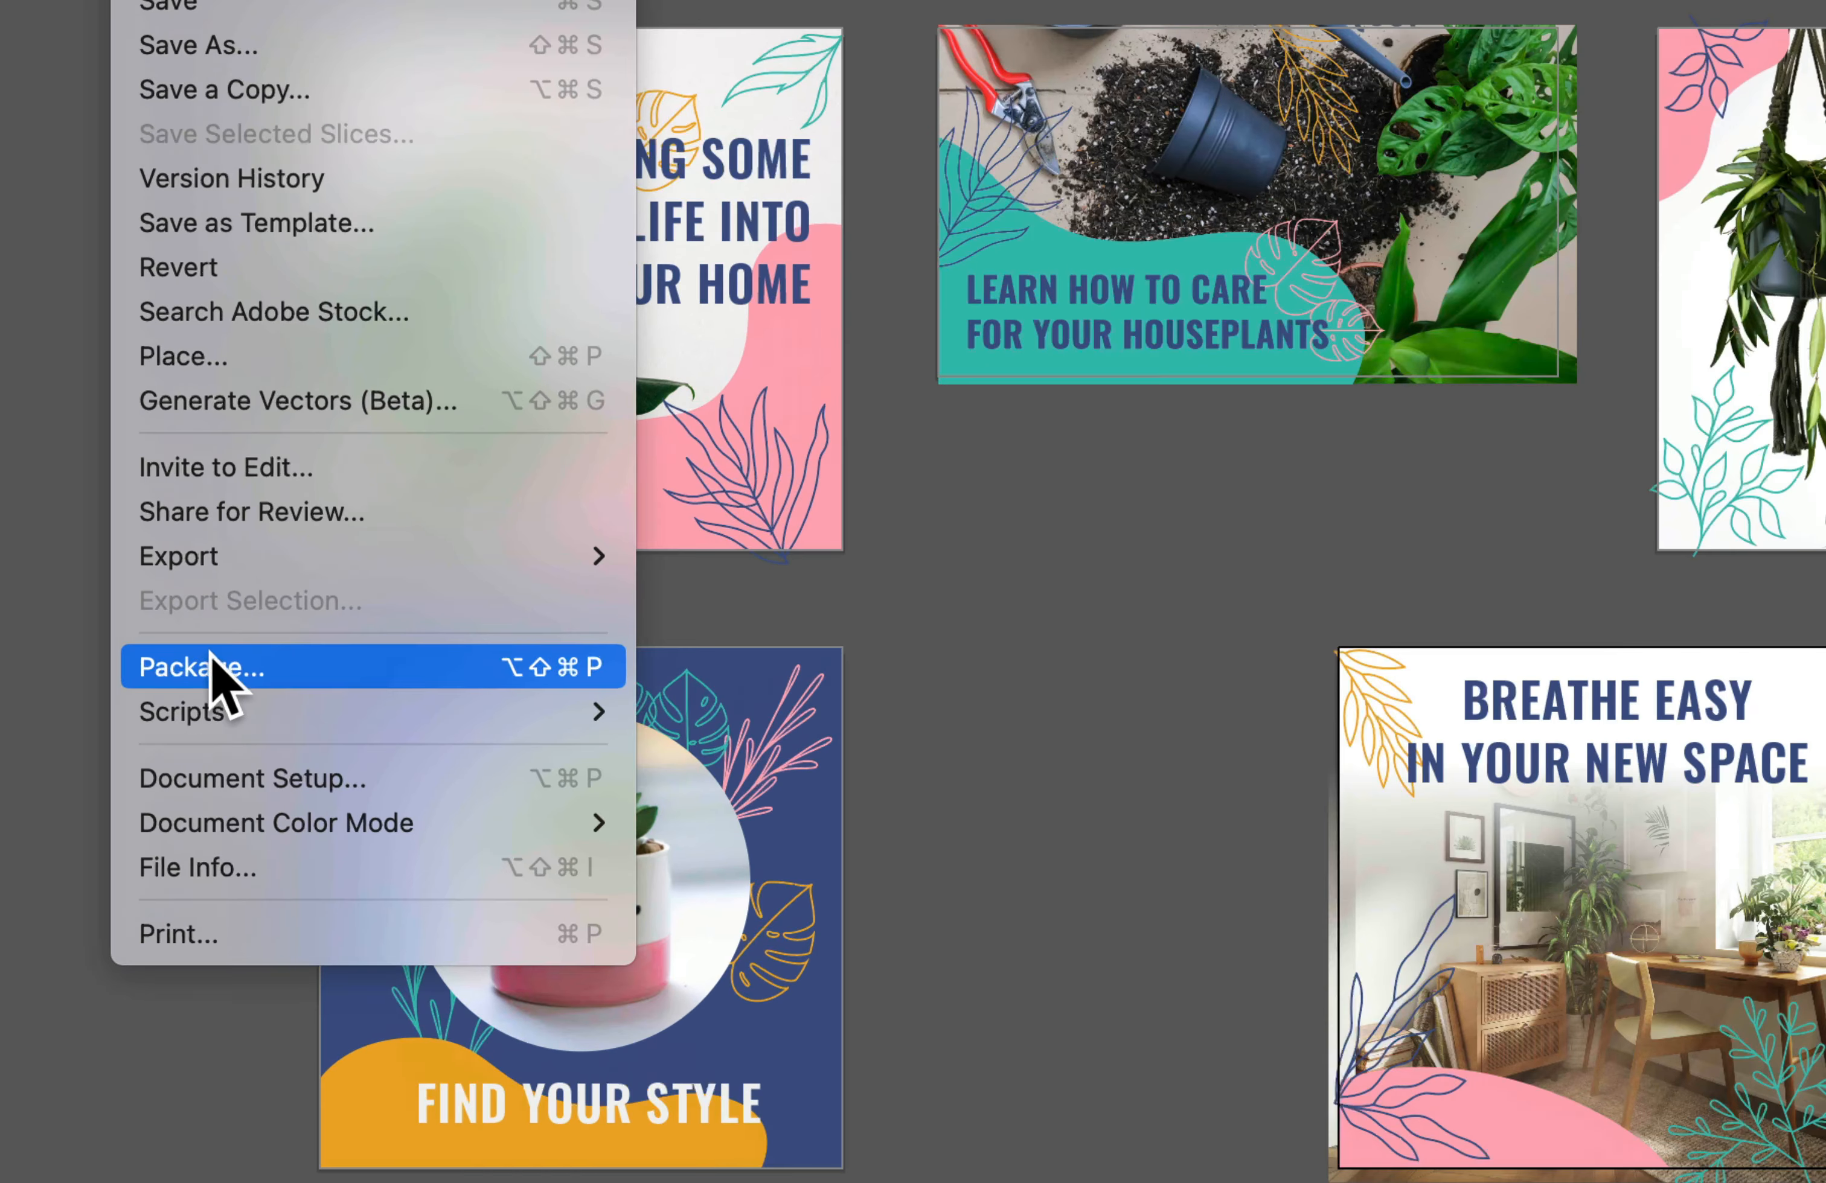
click(207, 663)
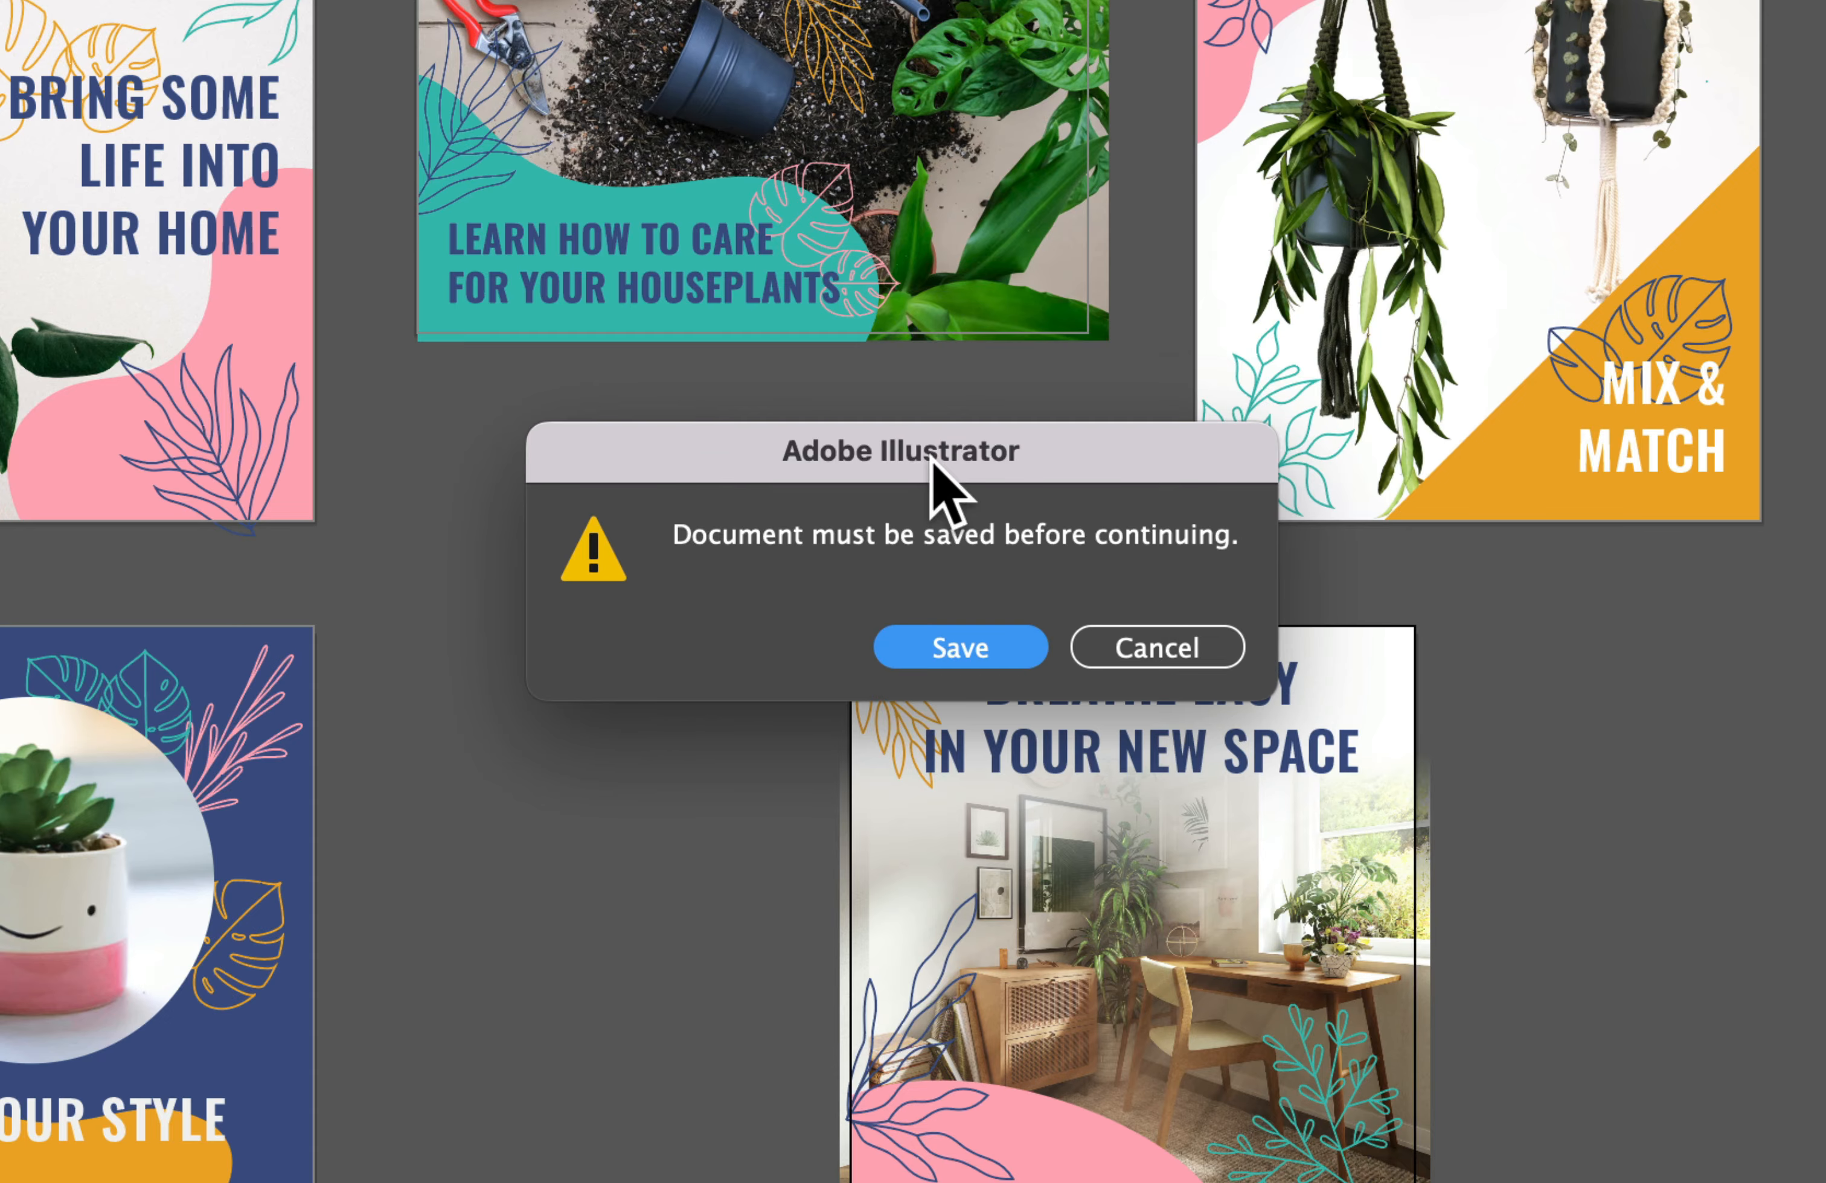
key(Return)
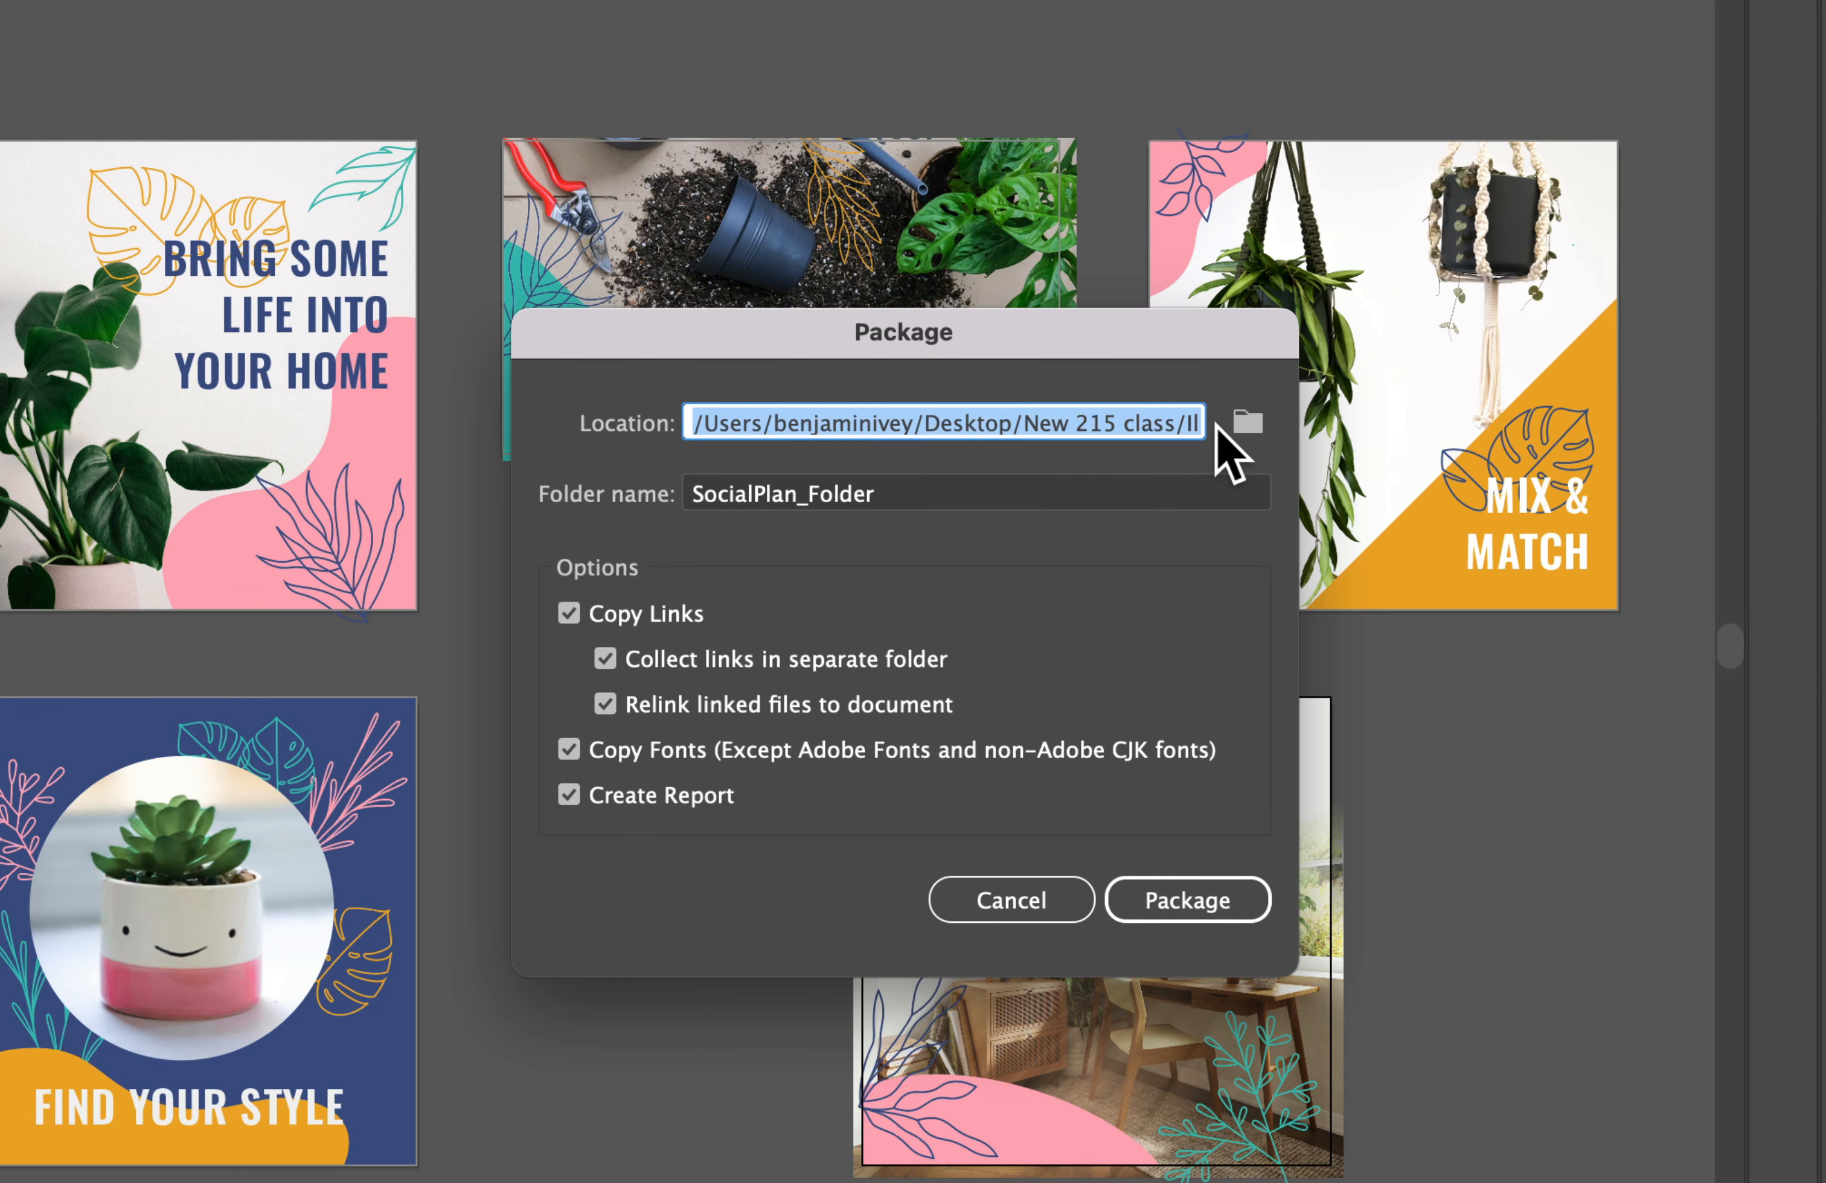
click(1247, 422)
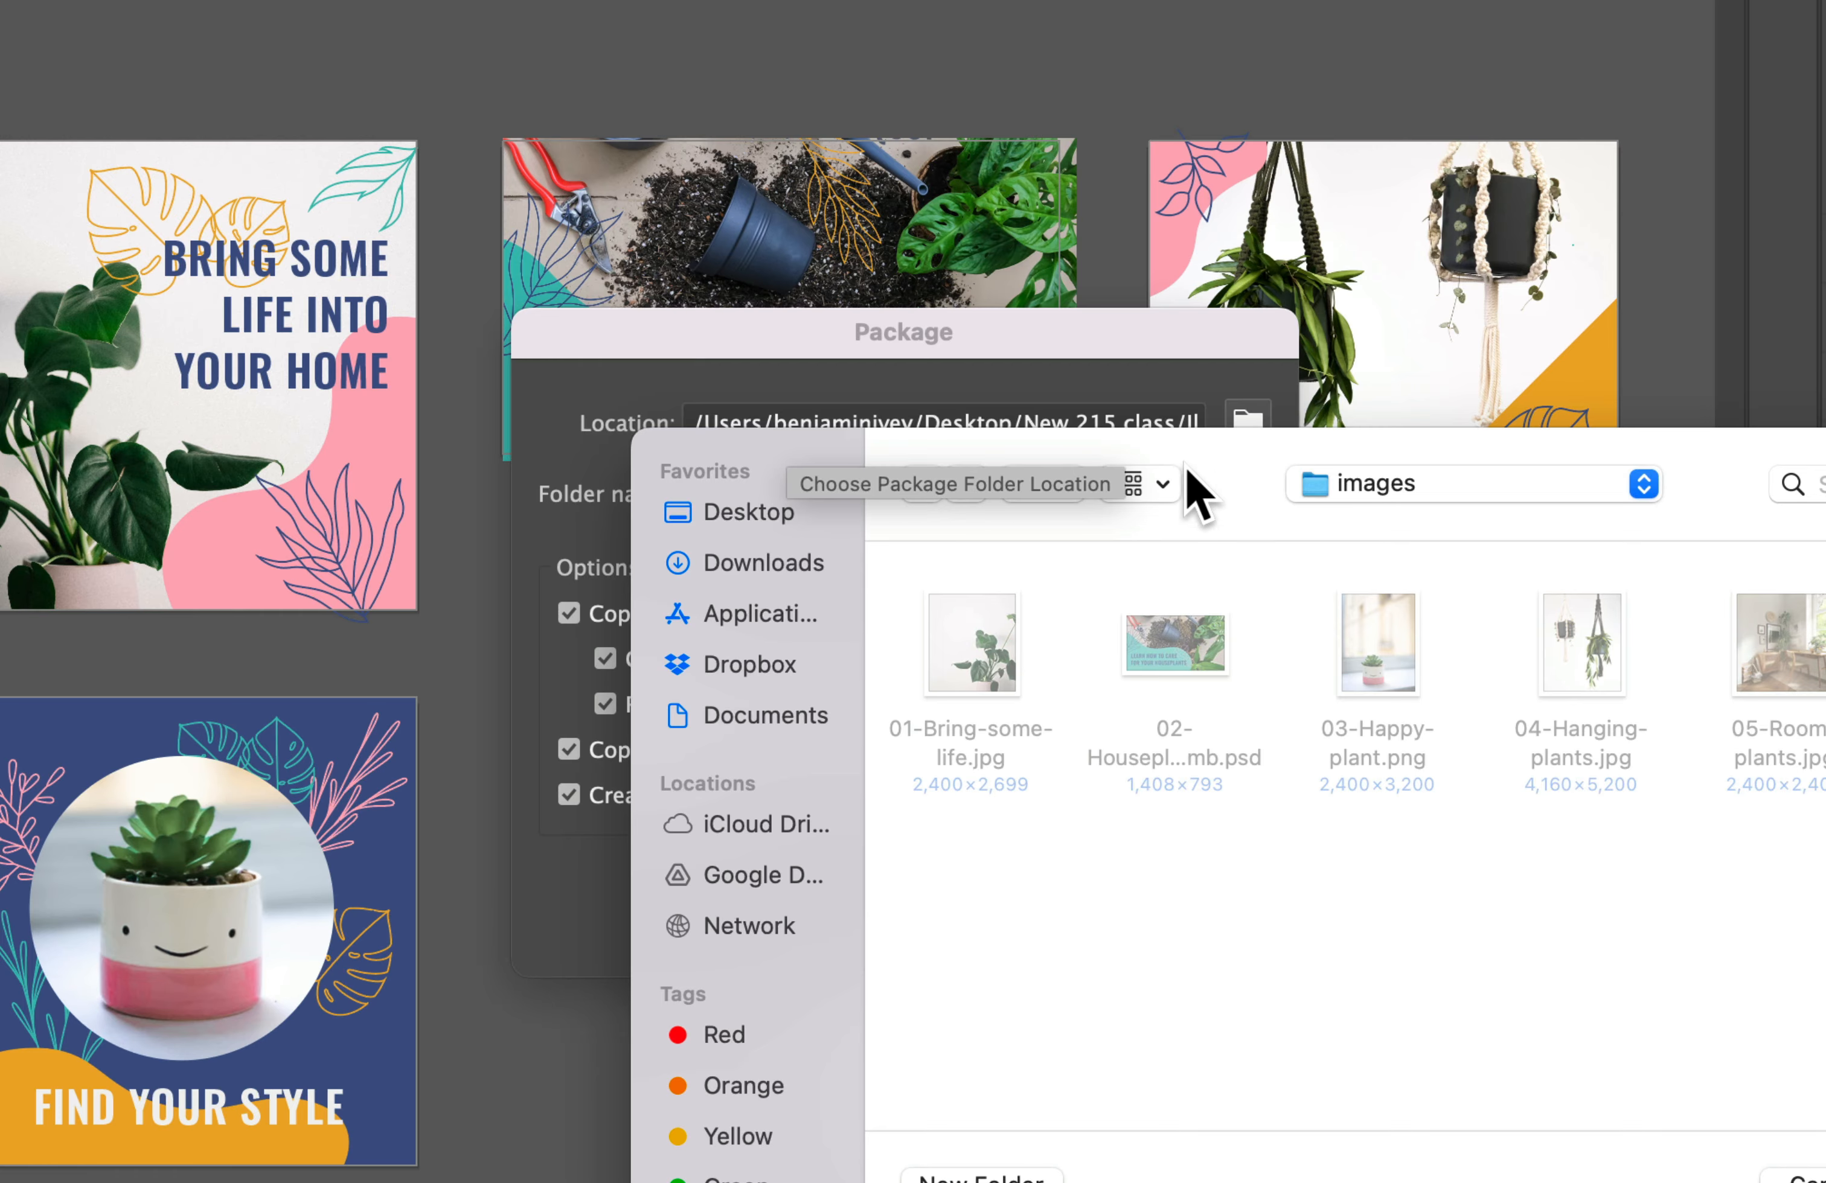
click(1375, 492)
click(1392, 524)
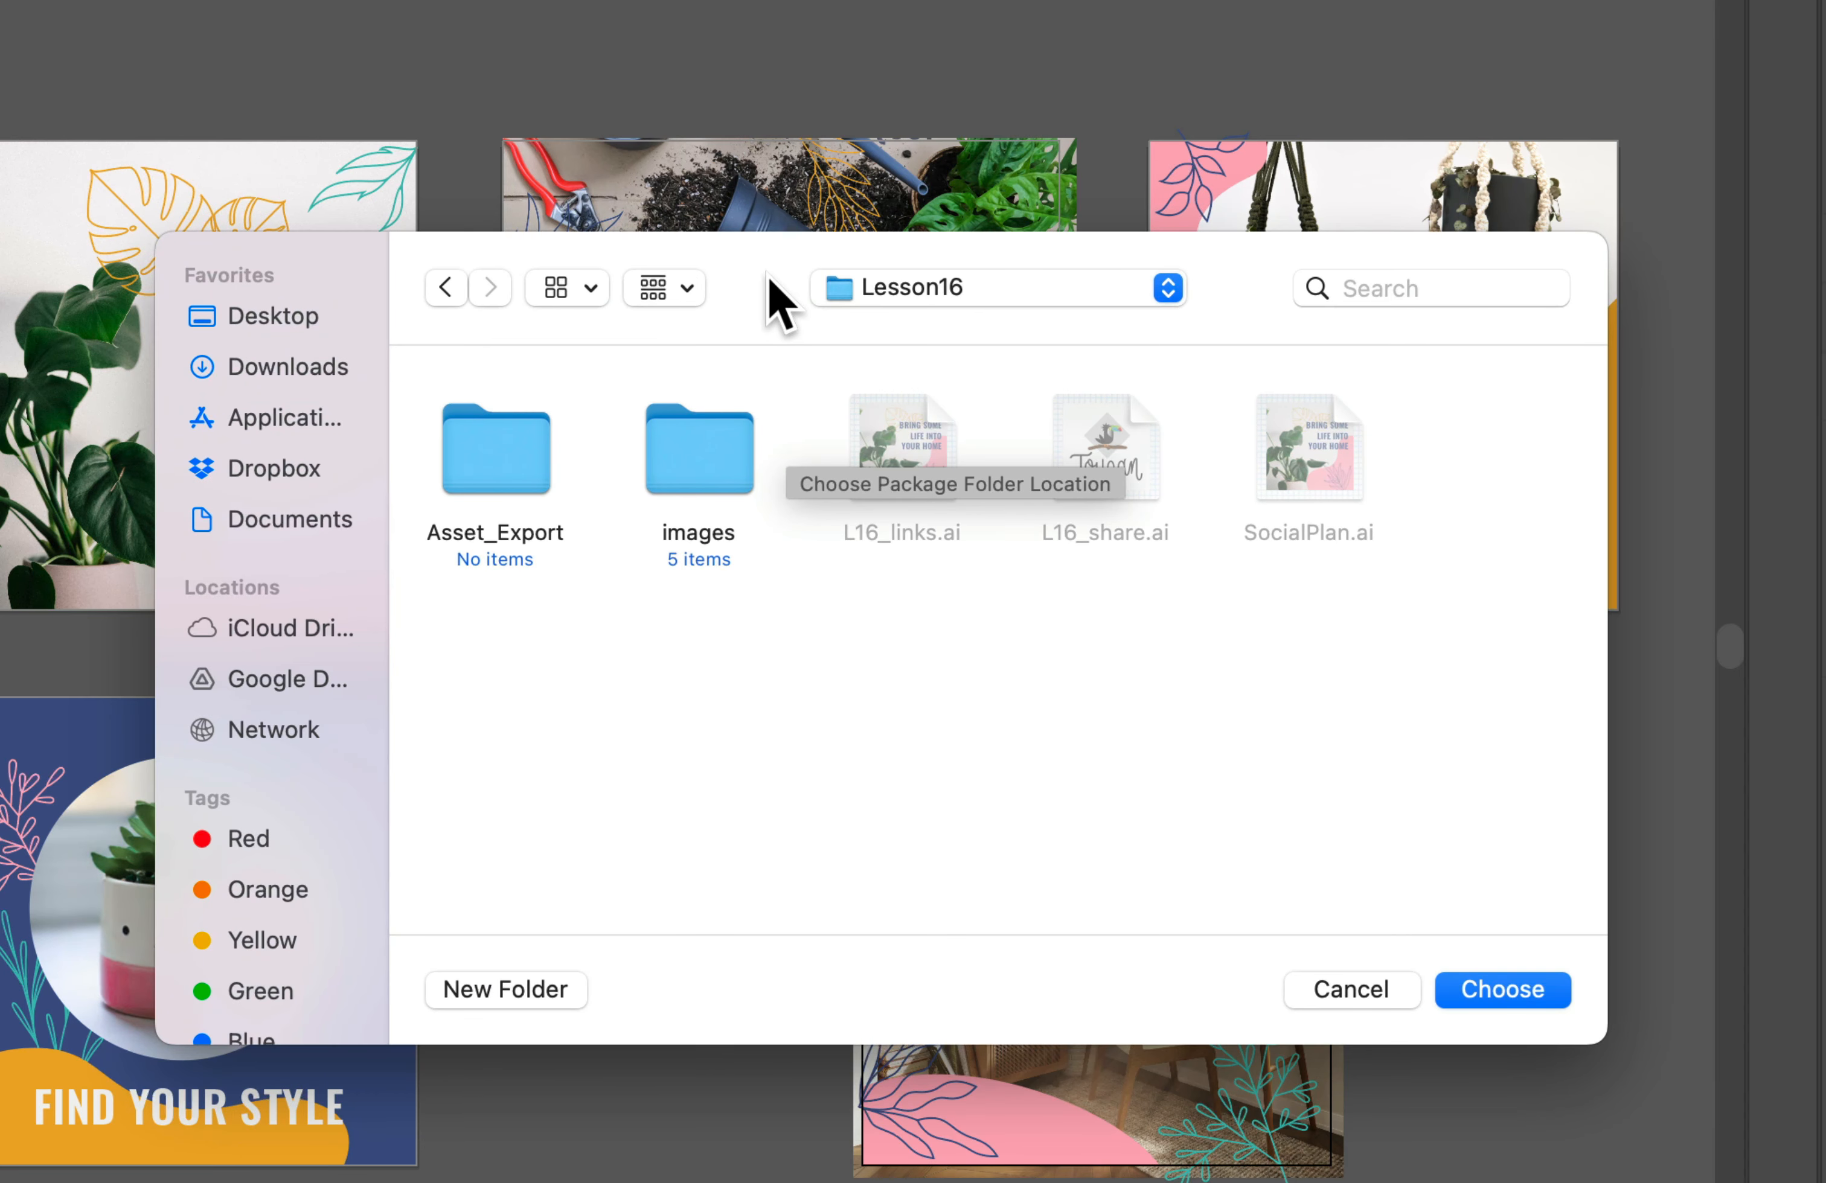
click(1508, 991)
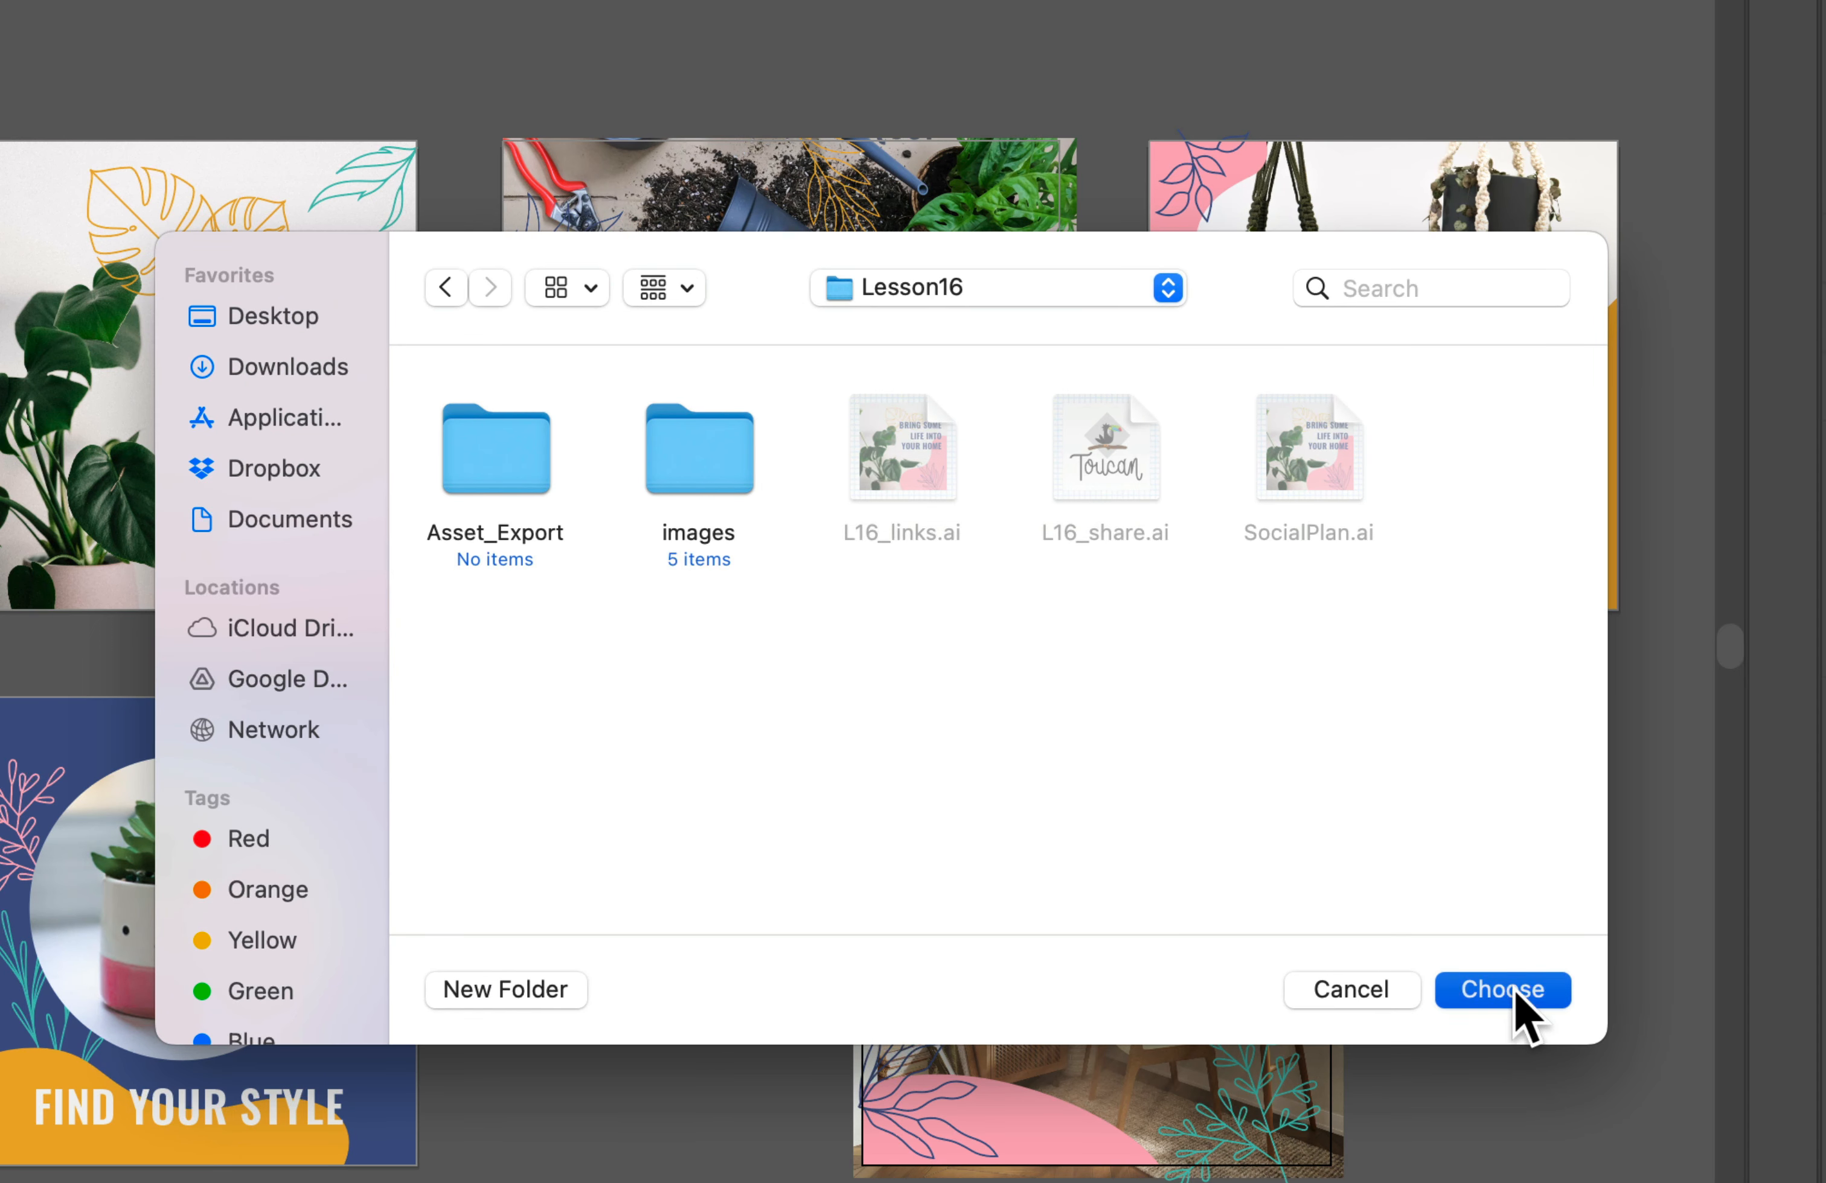
Step: Name the package folder Plants and create the package, accepting the font licensing notice
click(775, 496)
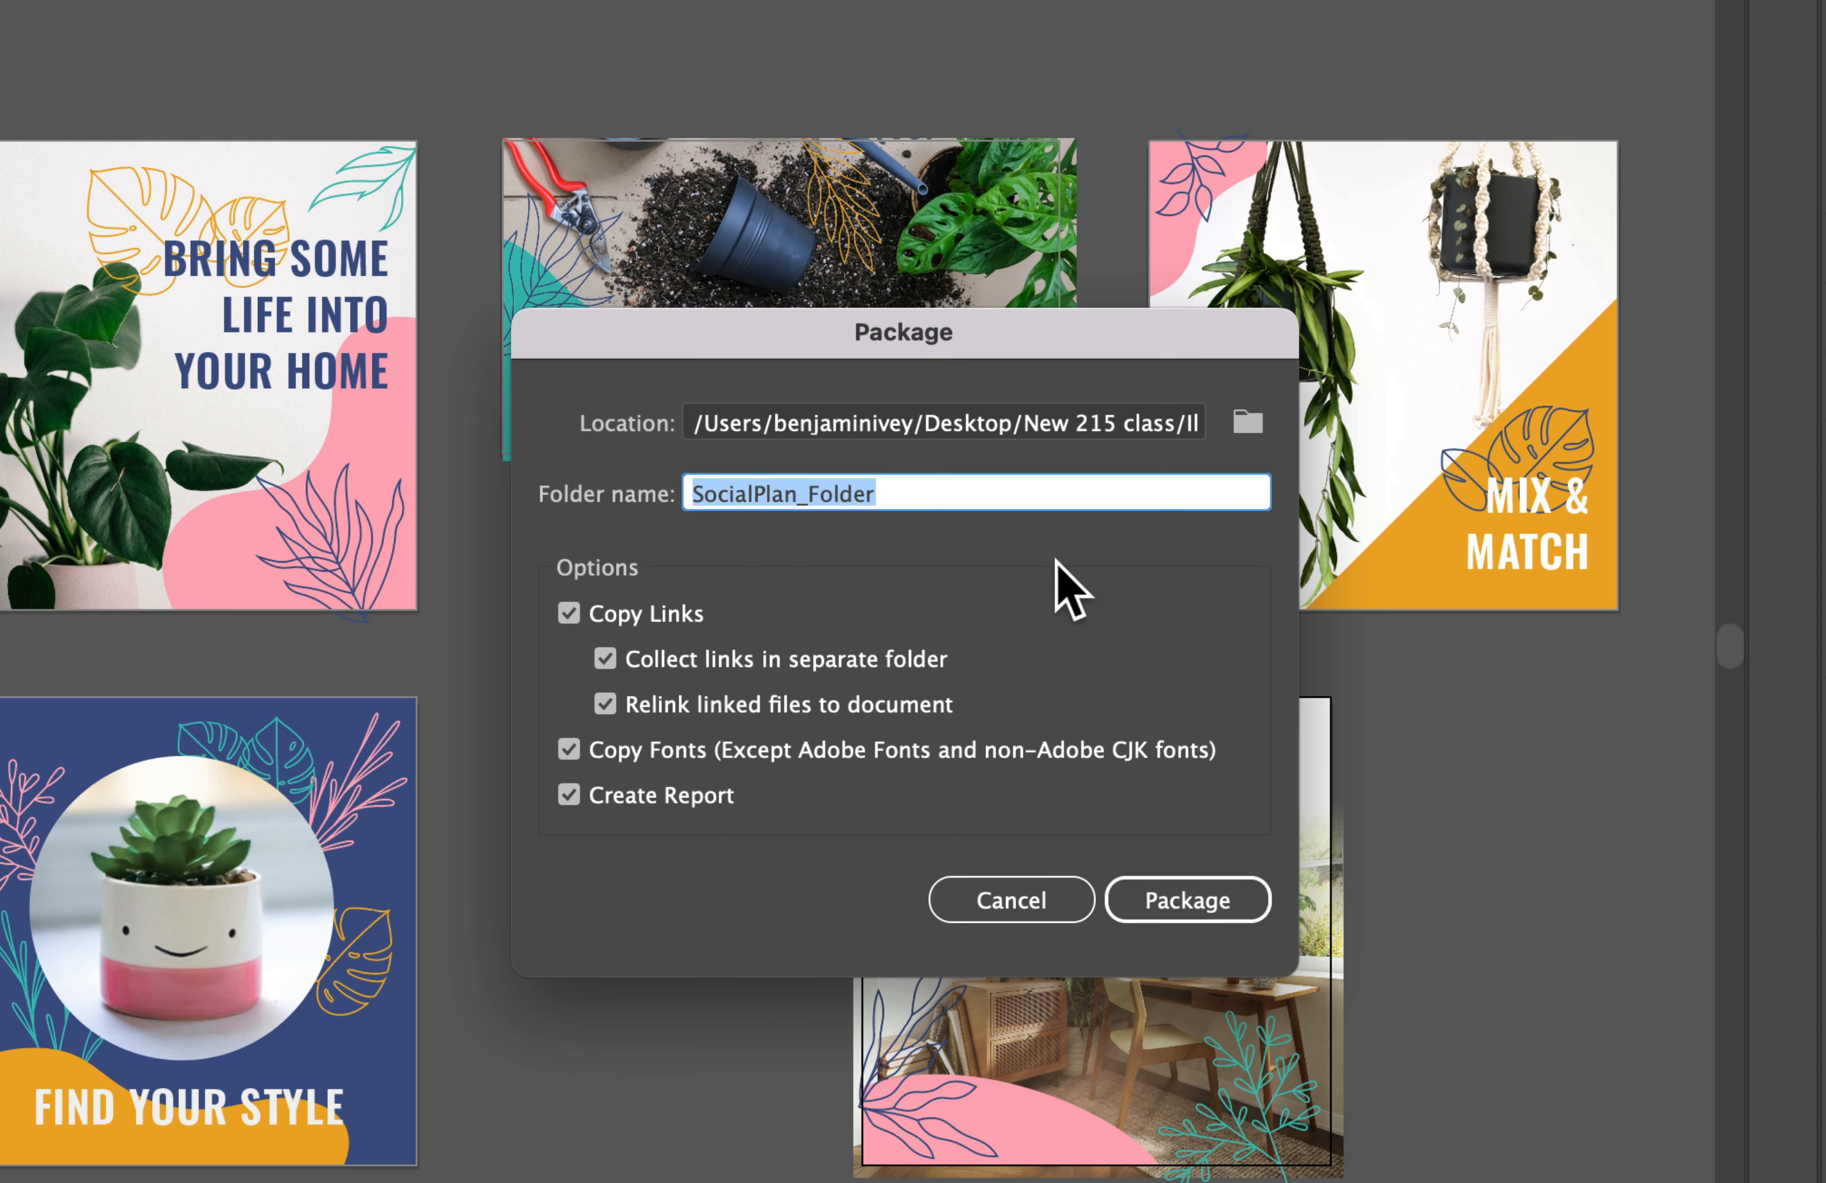
text(Plants)
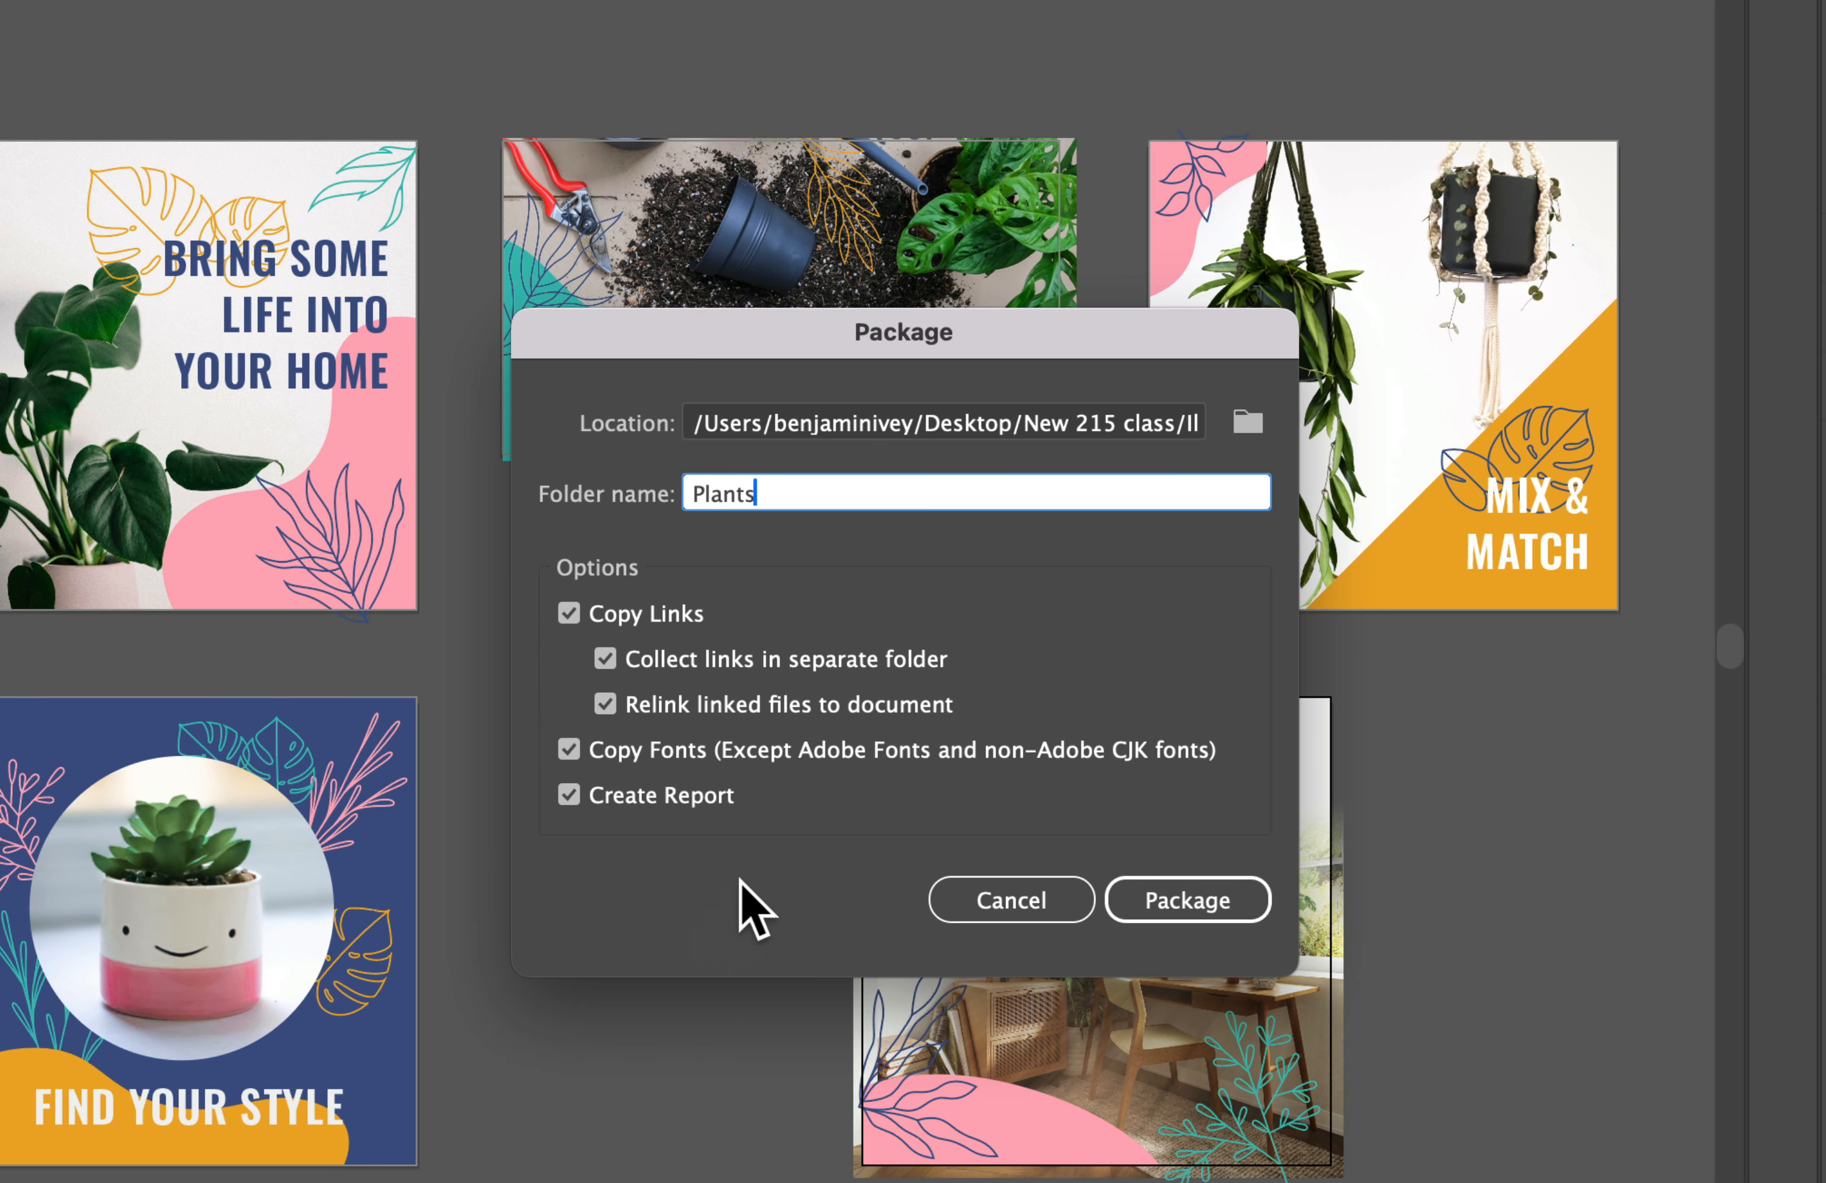
click(1187, 907)
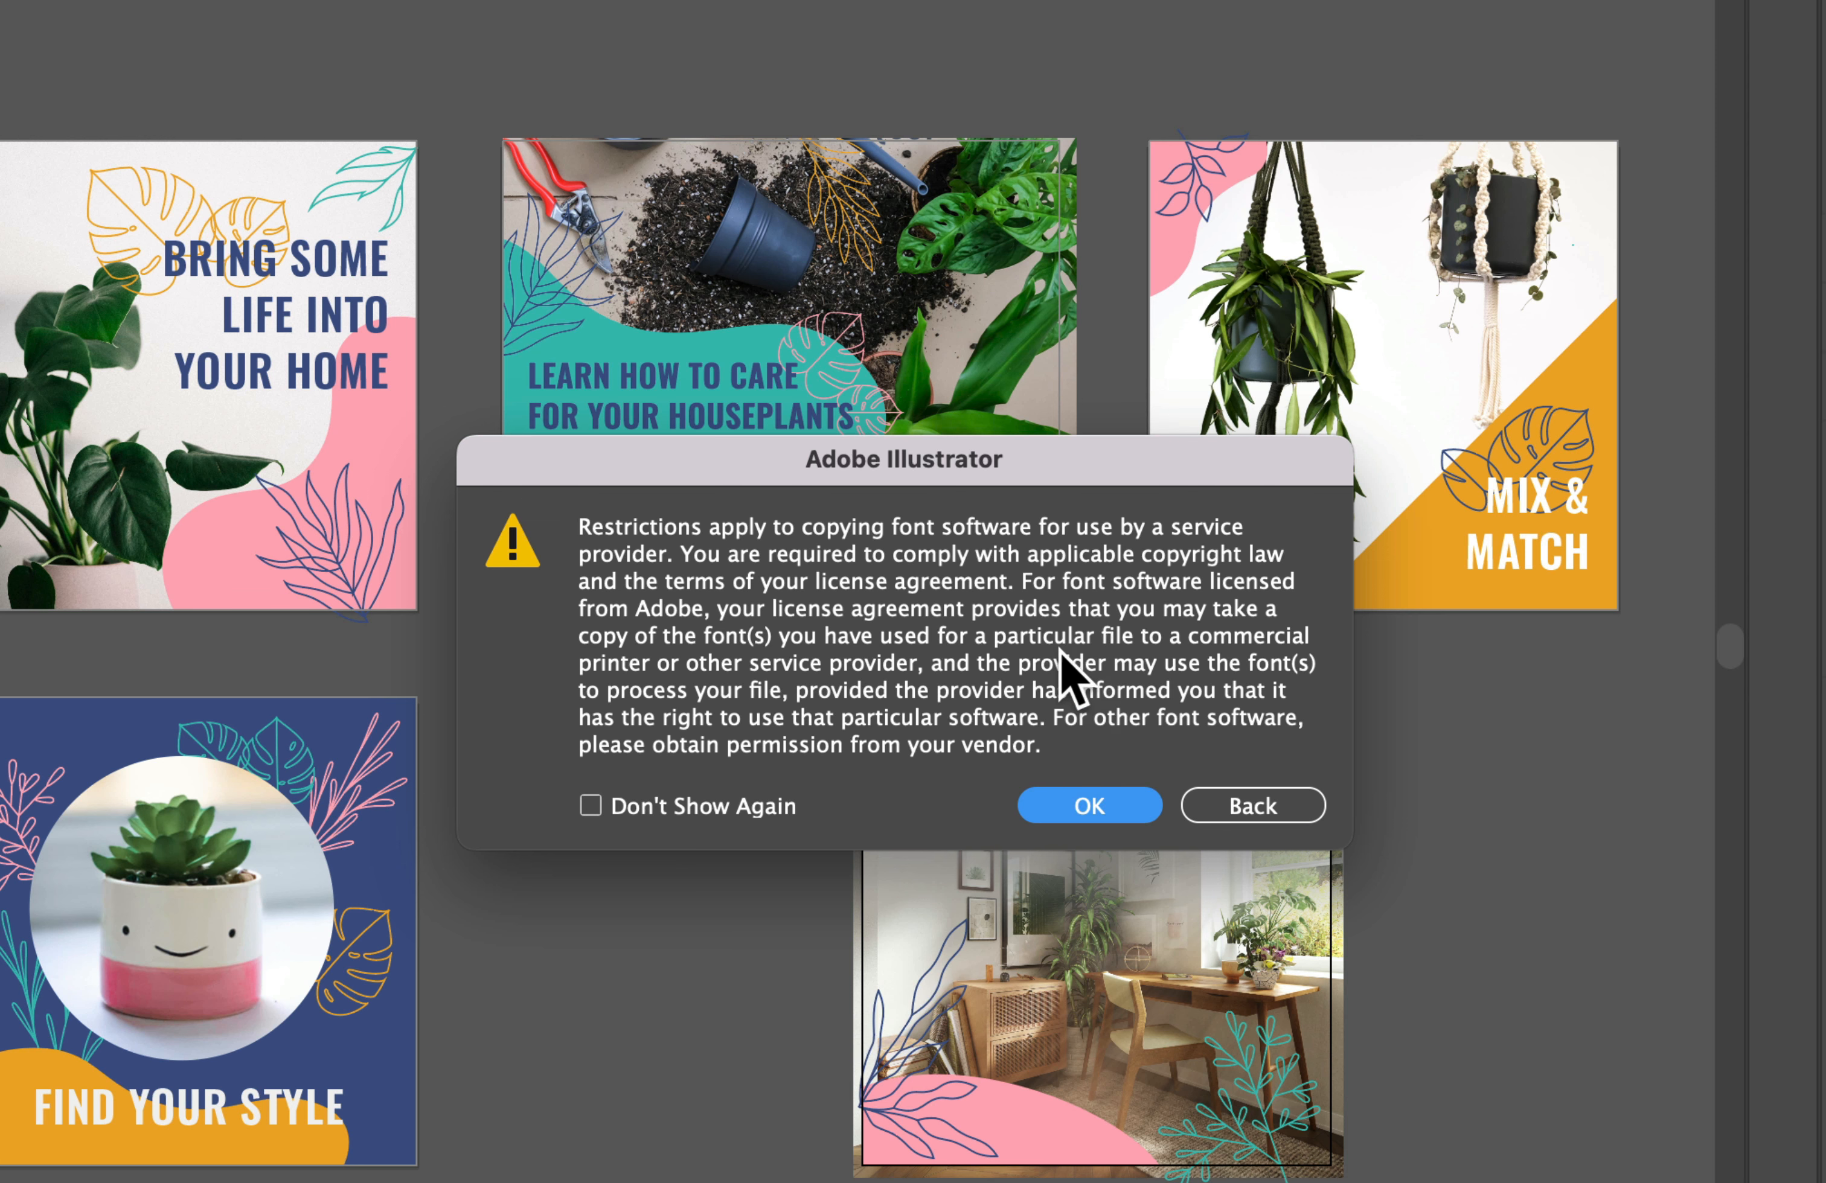
click(1089, 805)
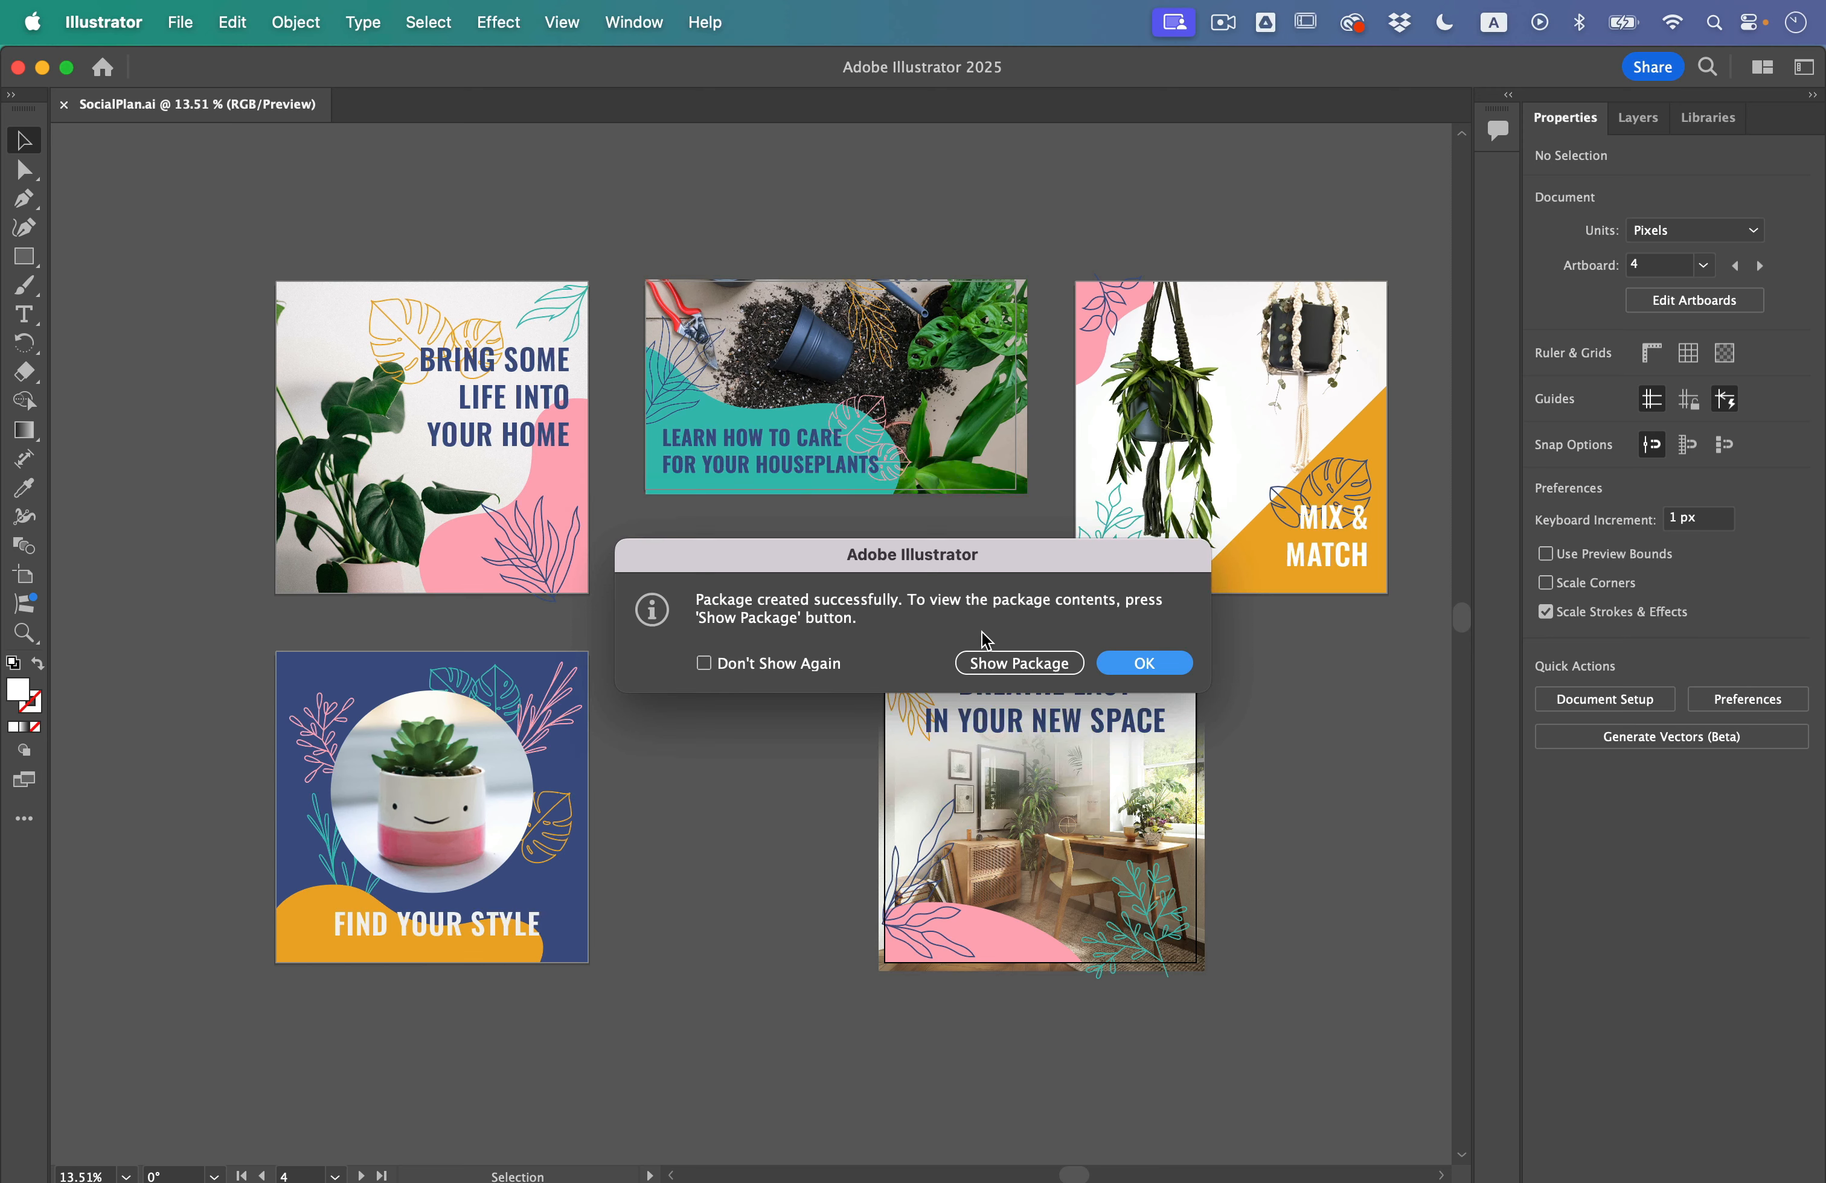
Step: Open the finished package in Finder, look inside its Links folder and return to the Plants folder
click(1039, 681)
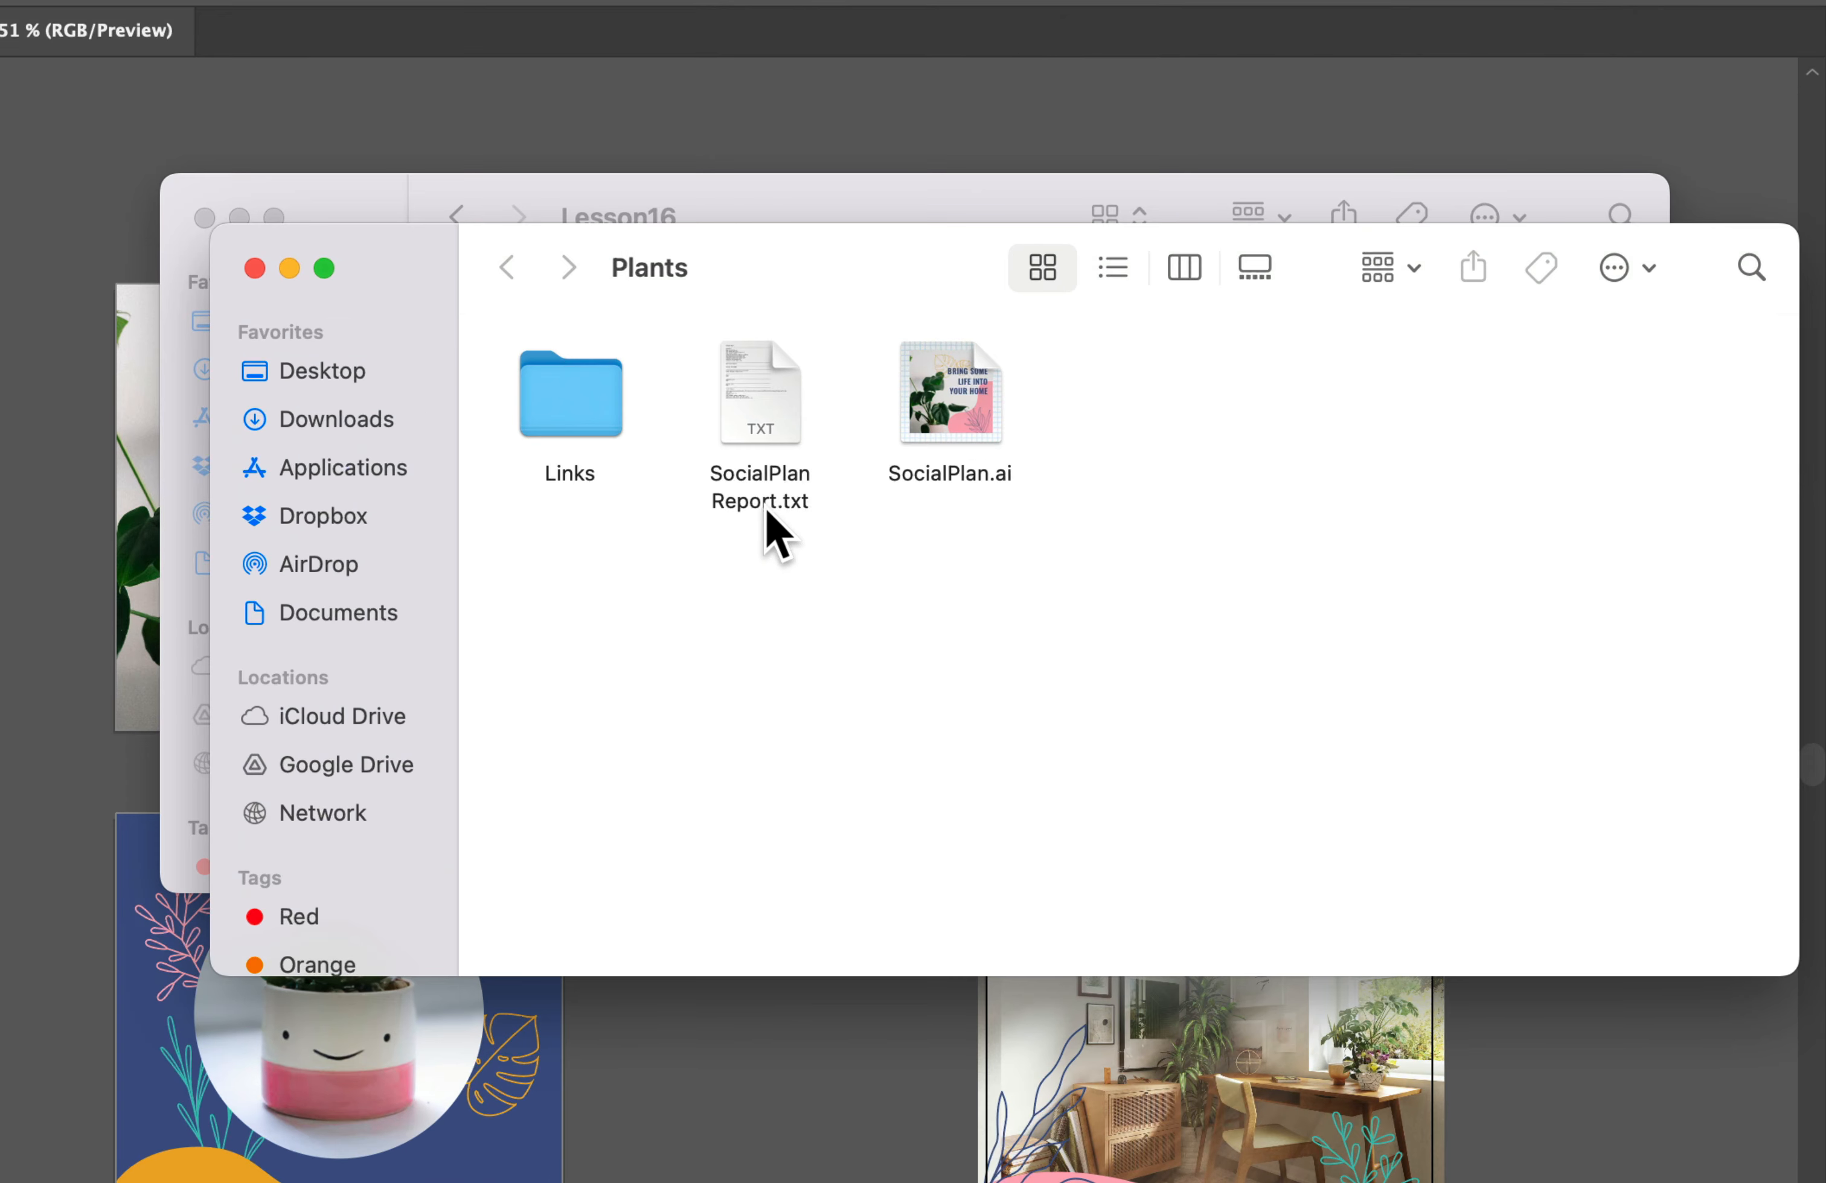
click(727, 434)
click(787, 462)
double_click(591, 395)
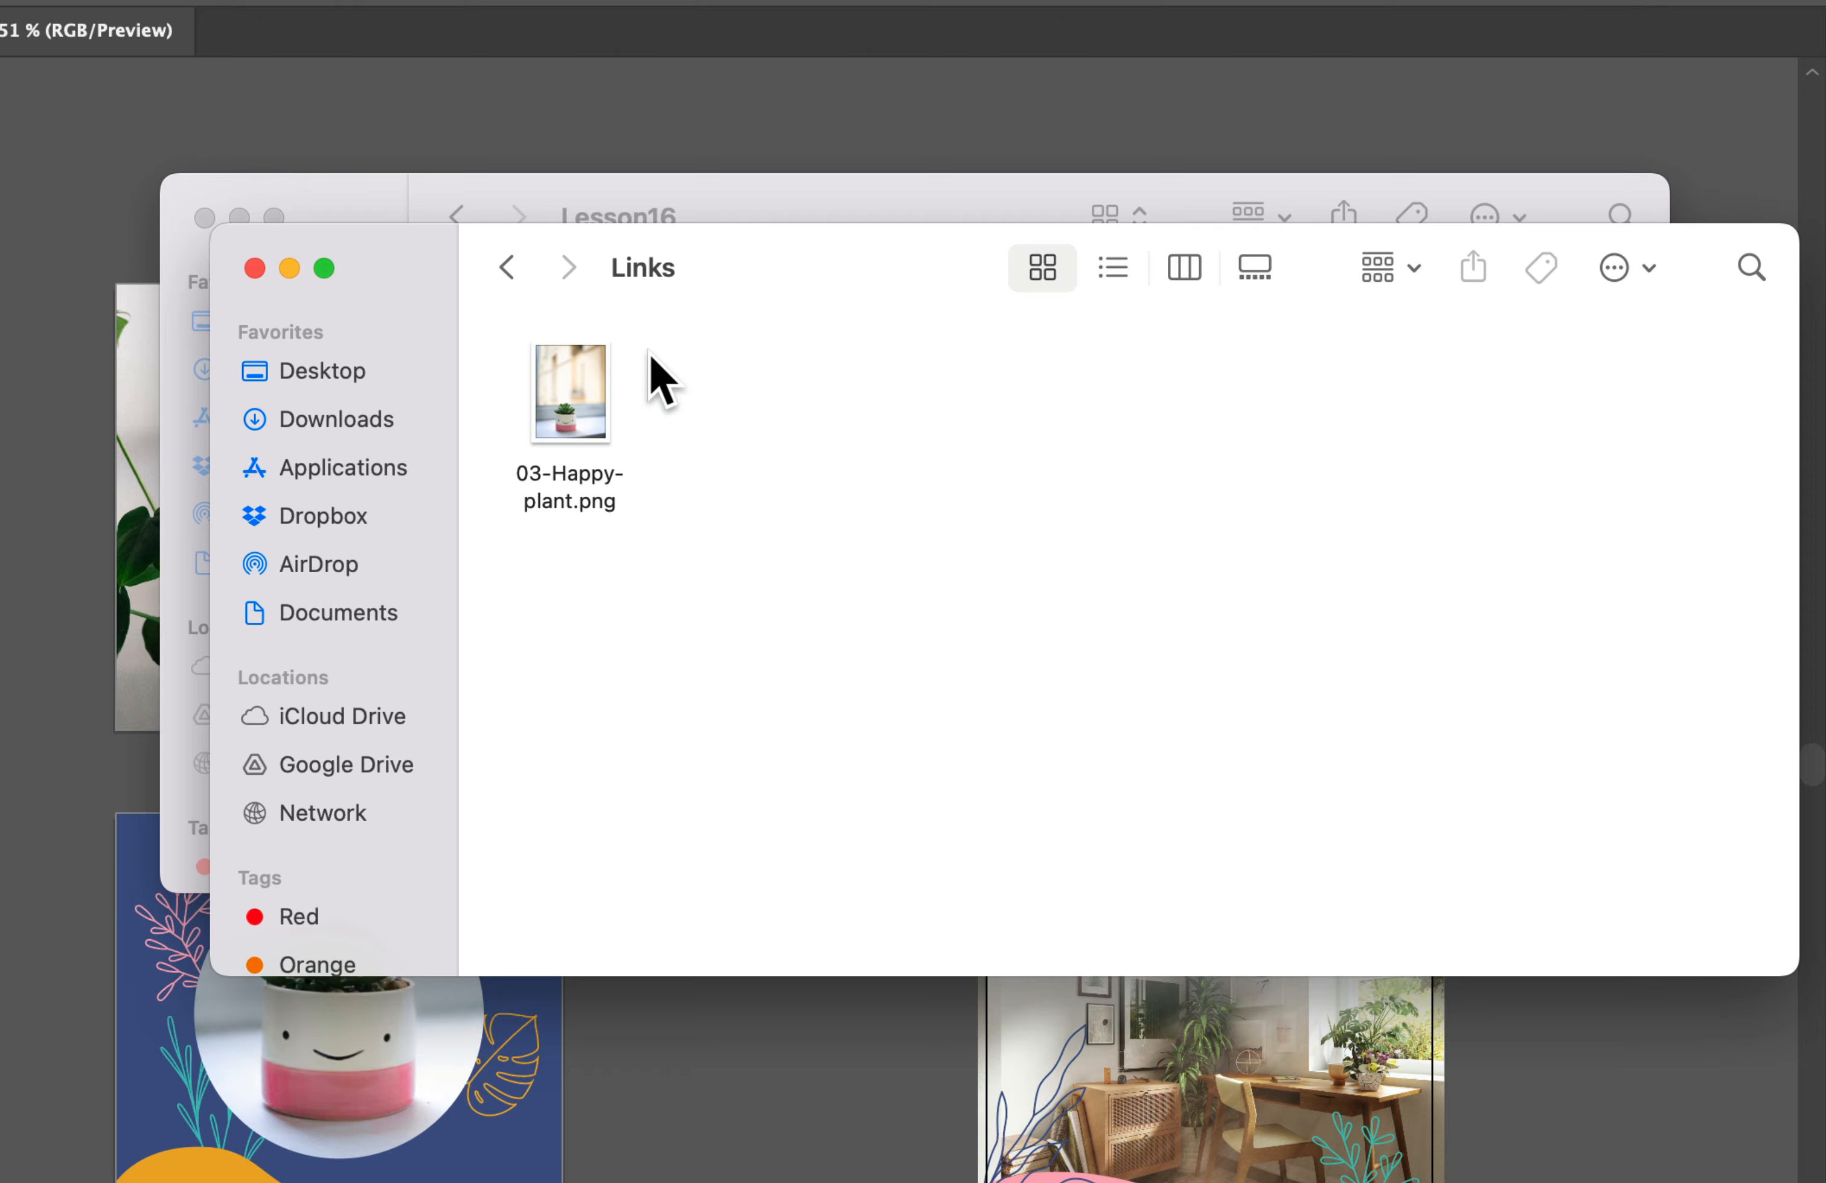
click(507, 268)
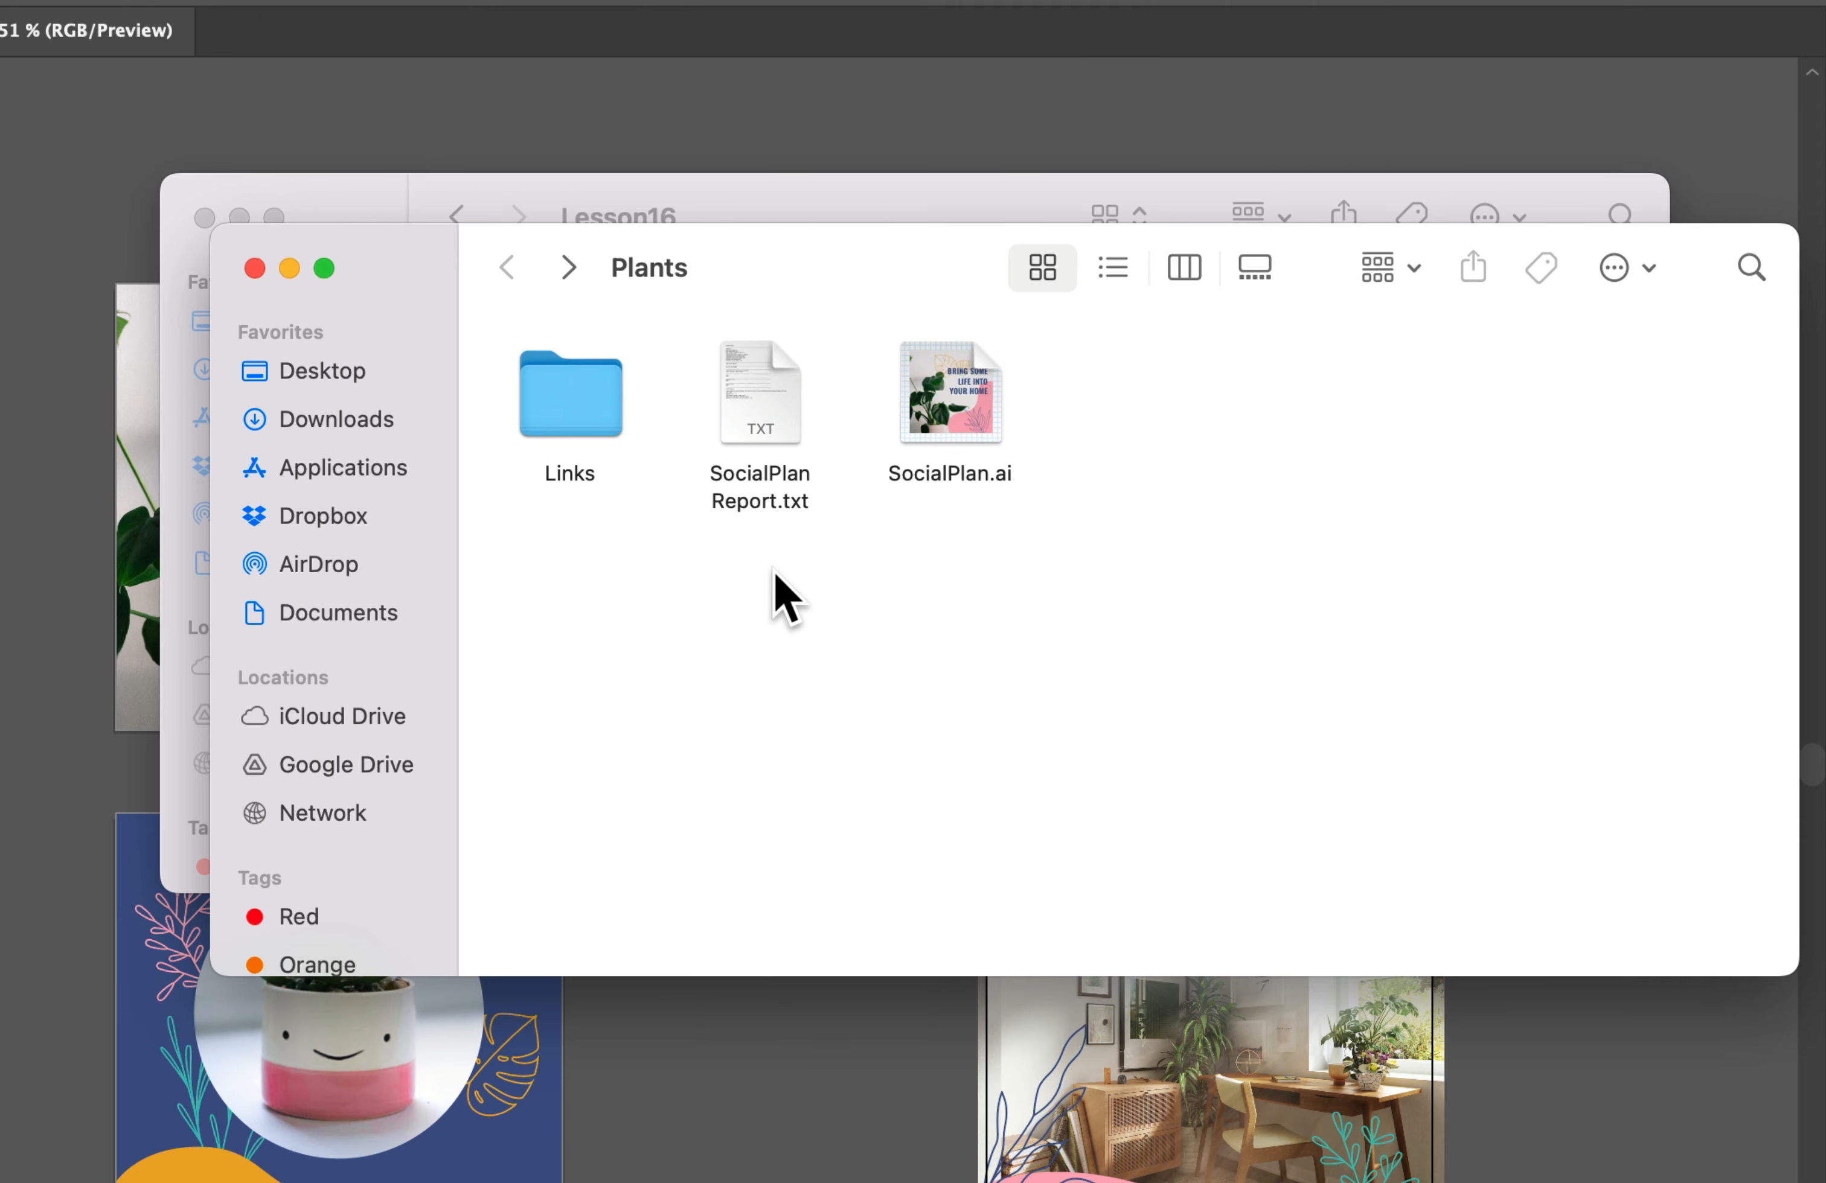
Step: Preview SocialPlan Report.txt and SocialPlan.ai in the Plants folder, and switch back to Illustrator
click(786, 448)
key(space)
key(space)
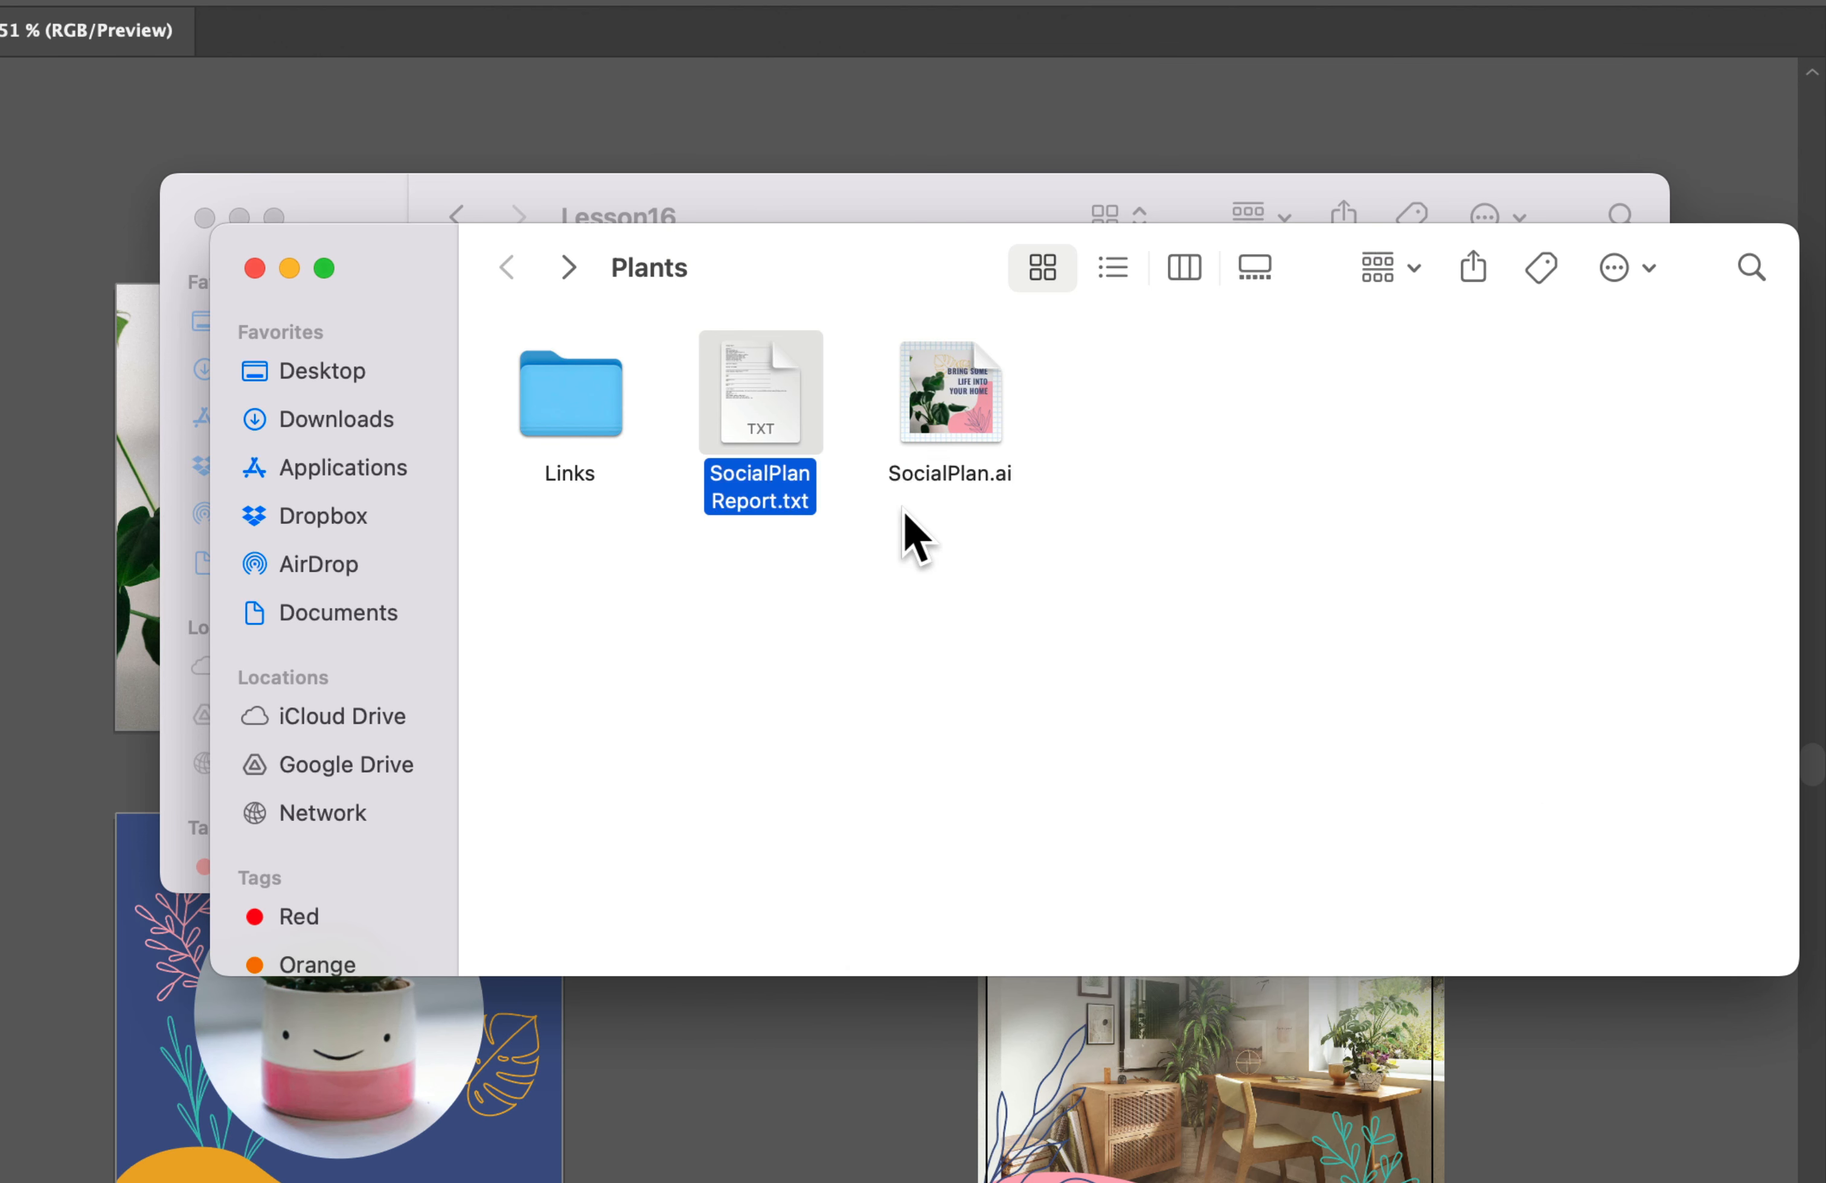
click(949, 388)
key(space)
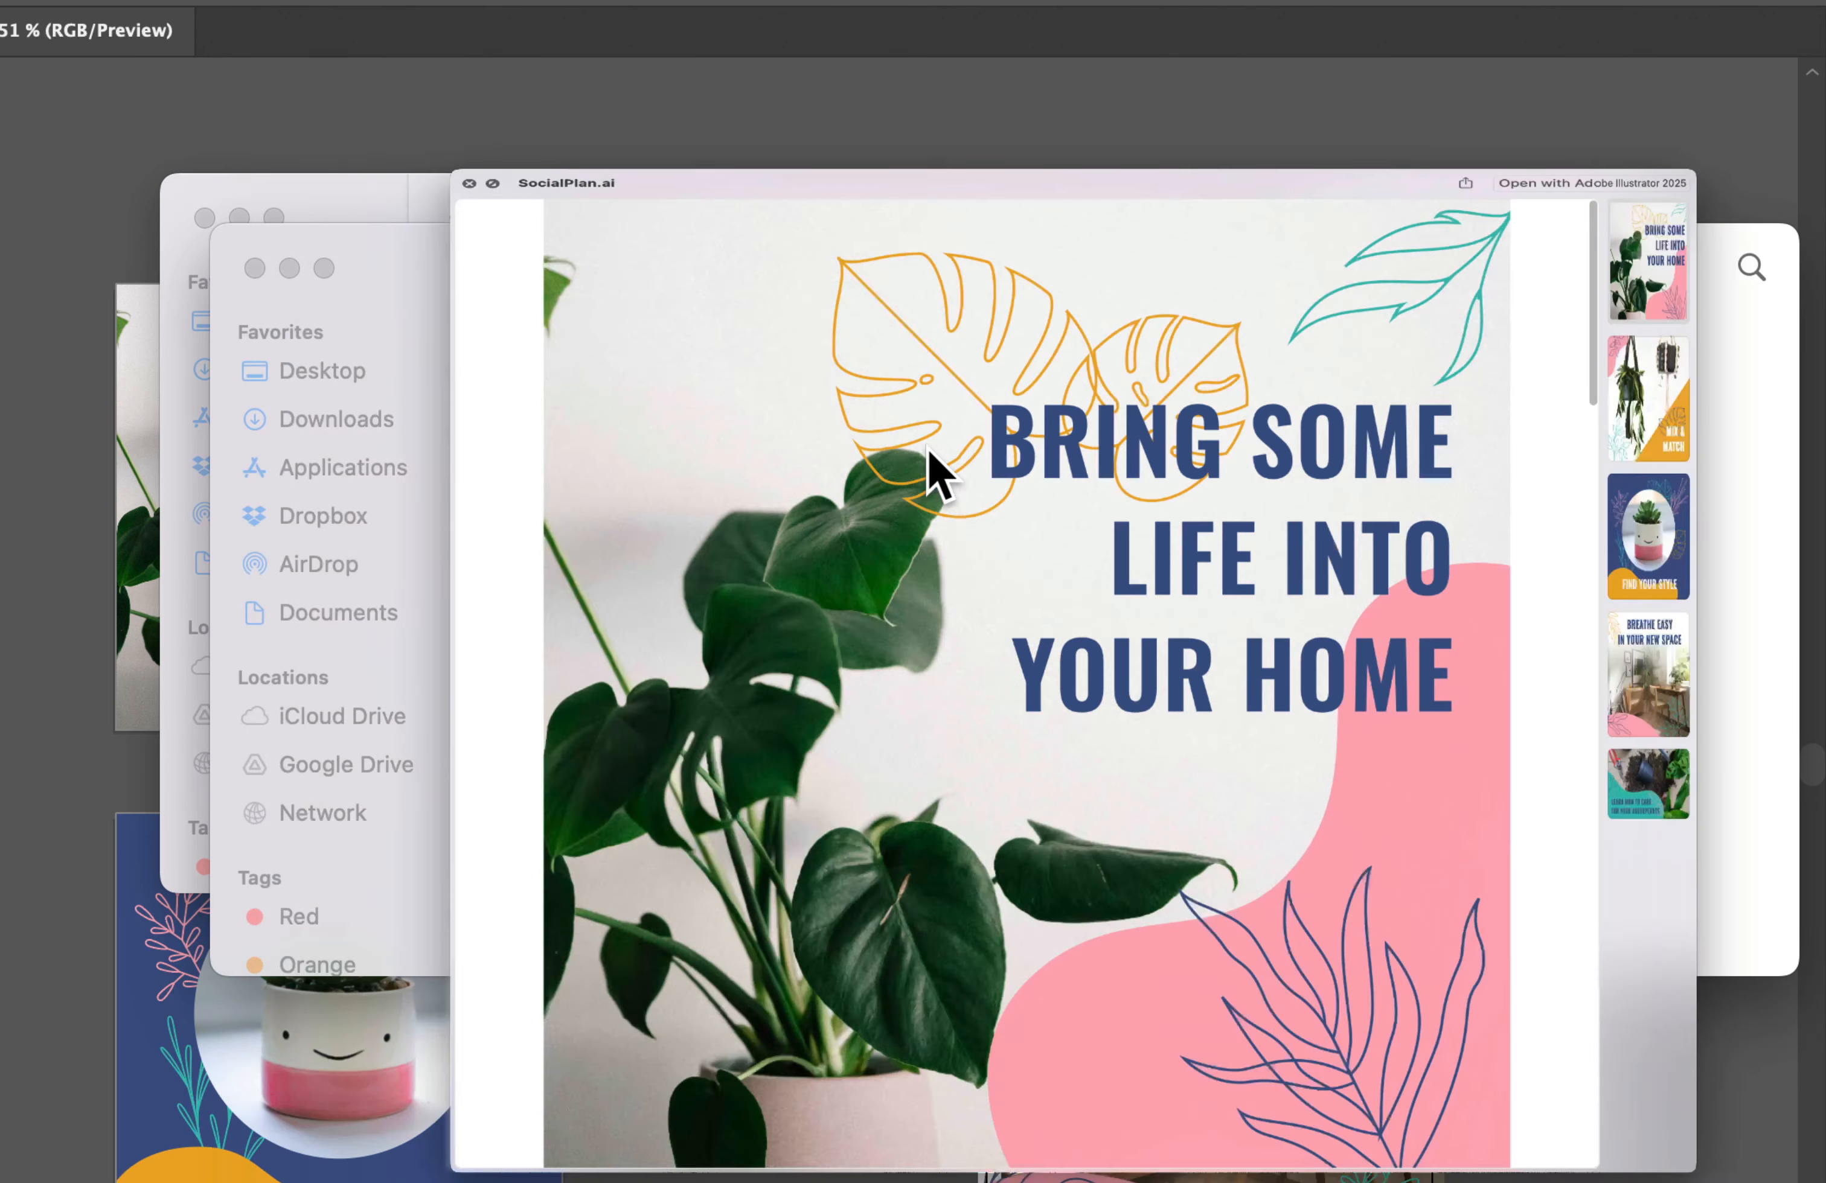
key(space)
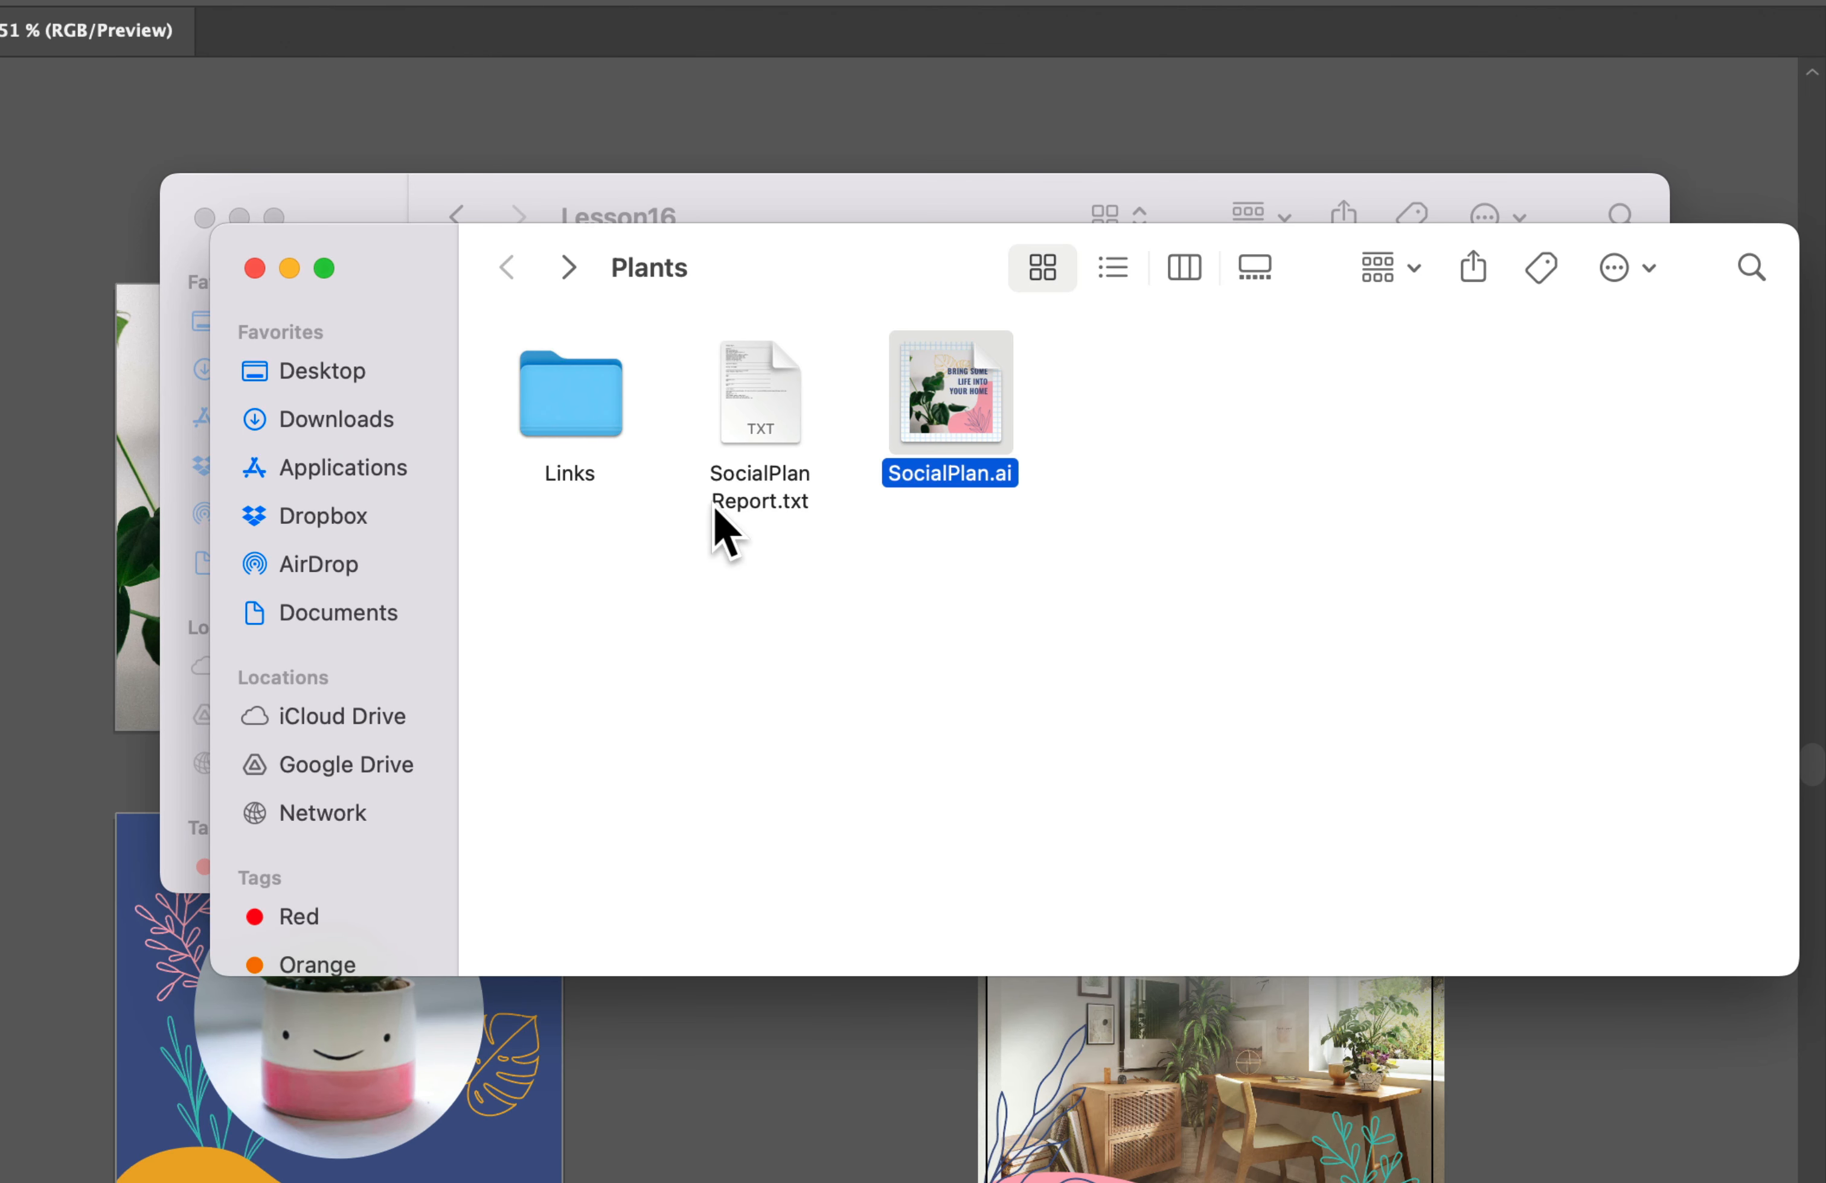
click(715, 547)
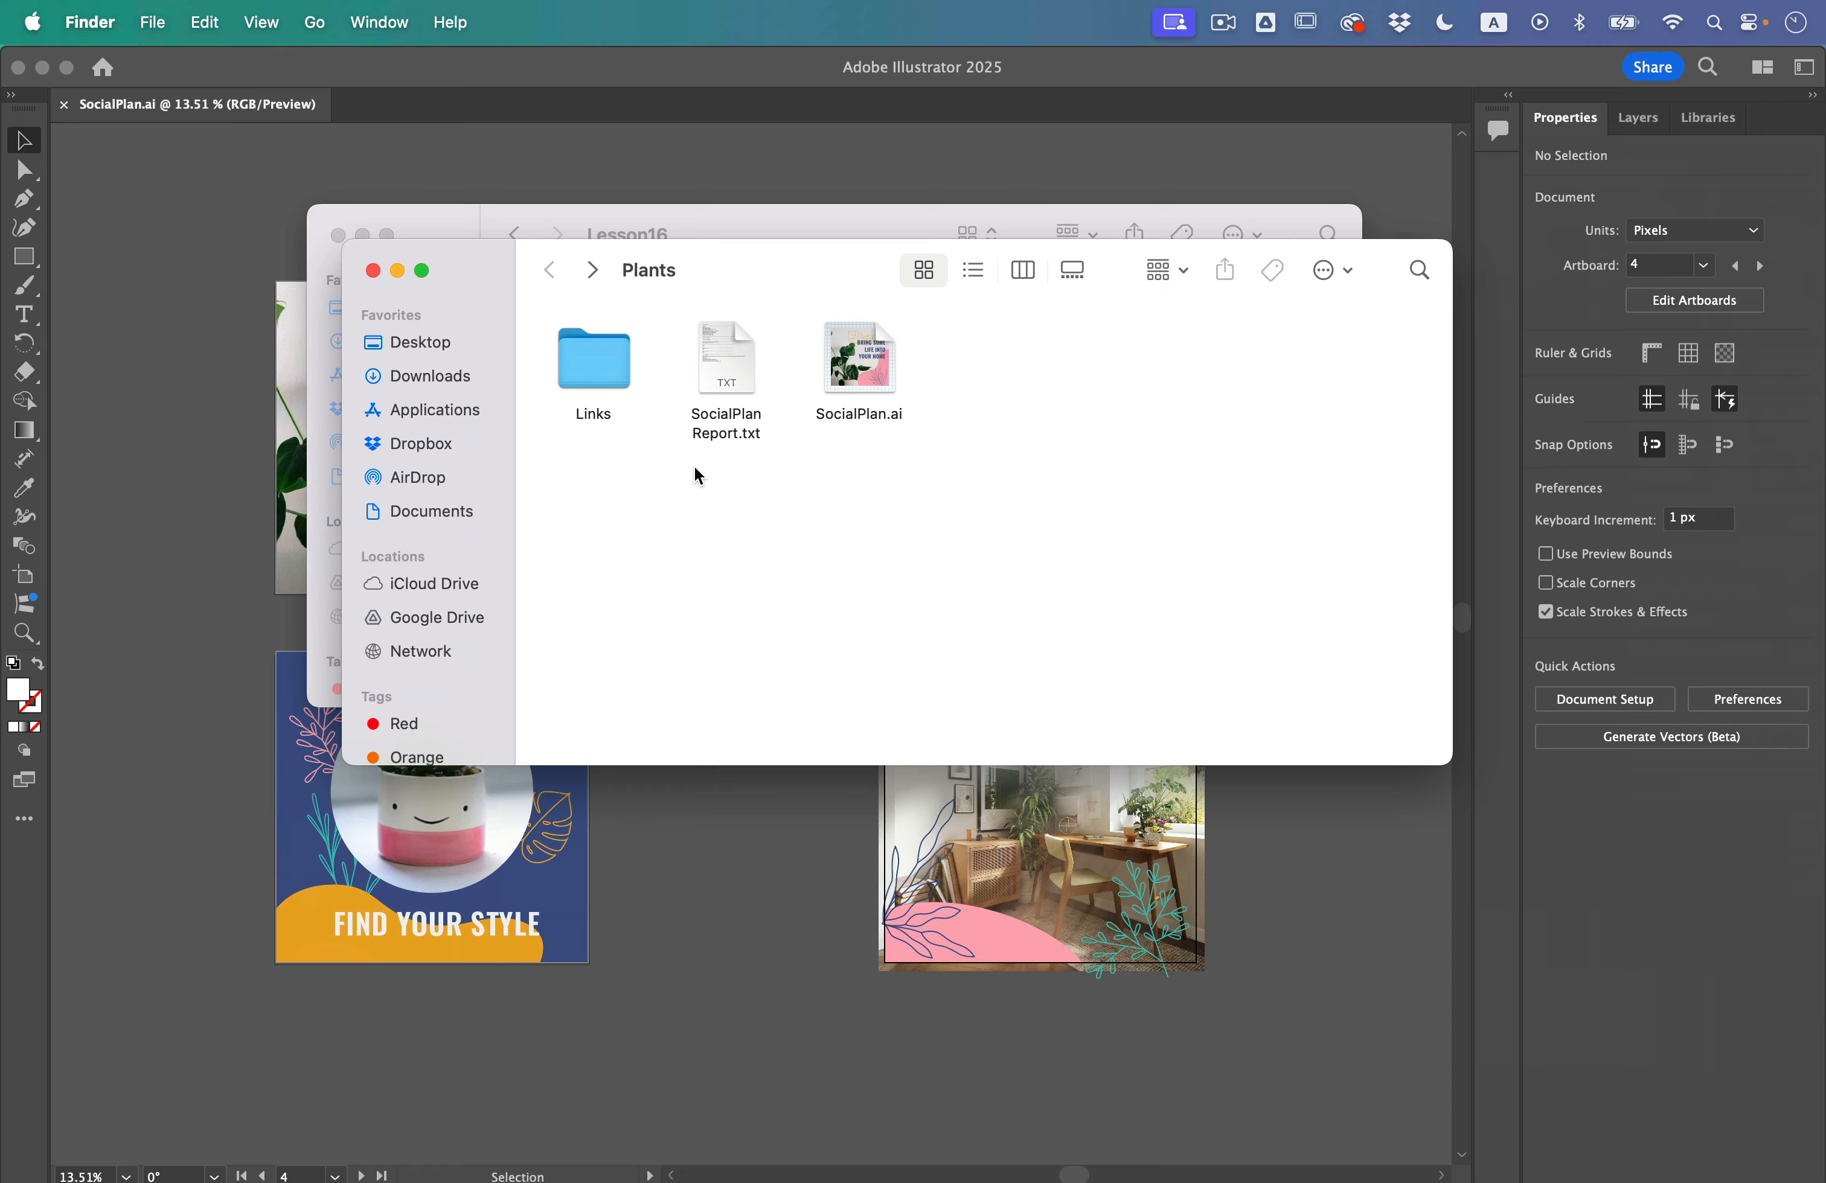
click(812, 1111)
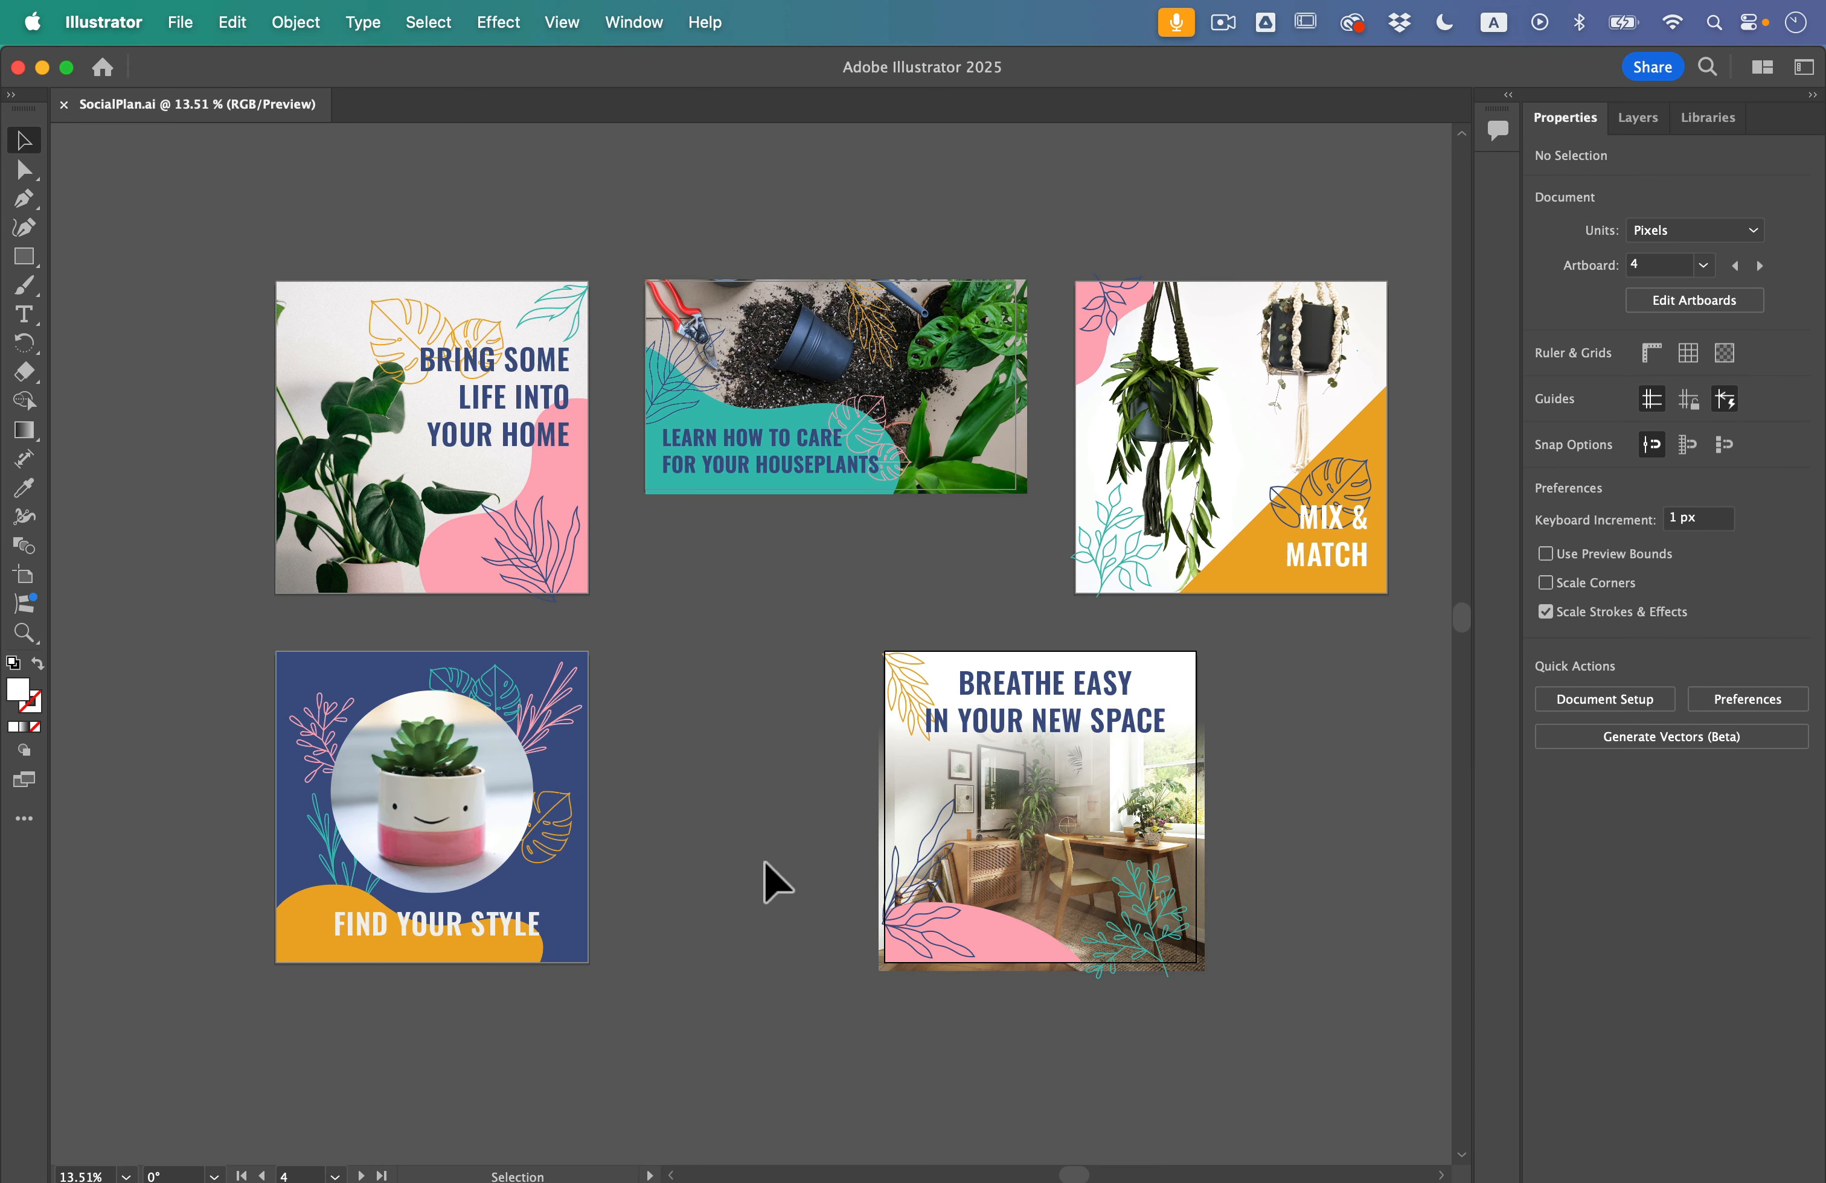
Step: Save the document as SocialPlan.pdf in Adobe PDF format with all artboards, using the [Illustrator Default] preset
click(181, 21)
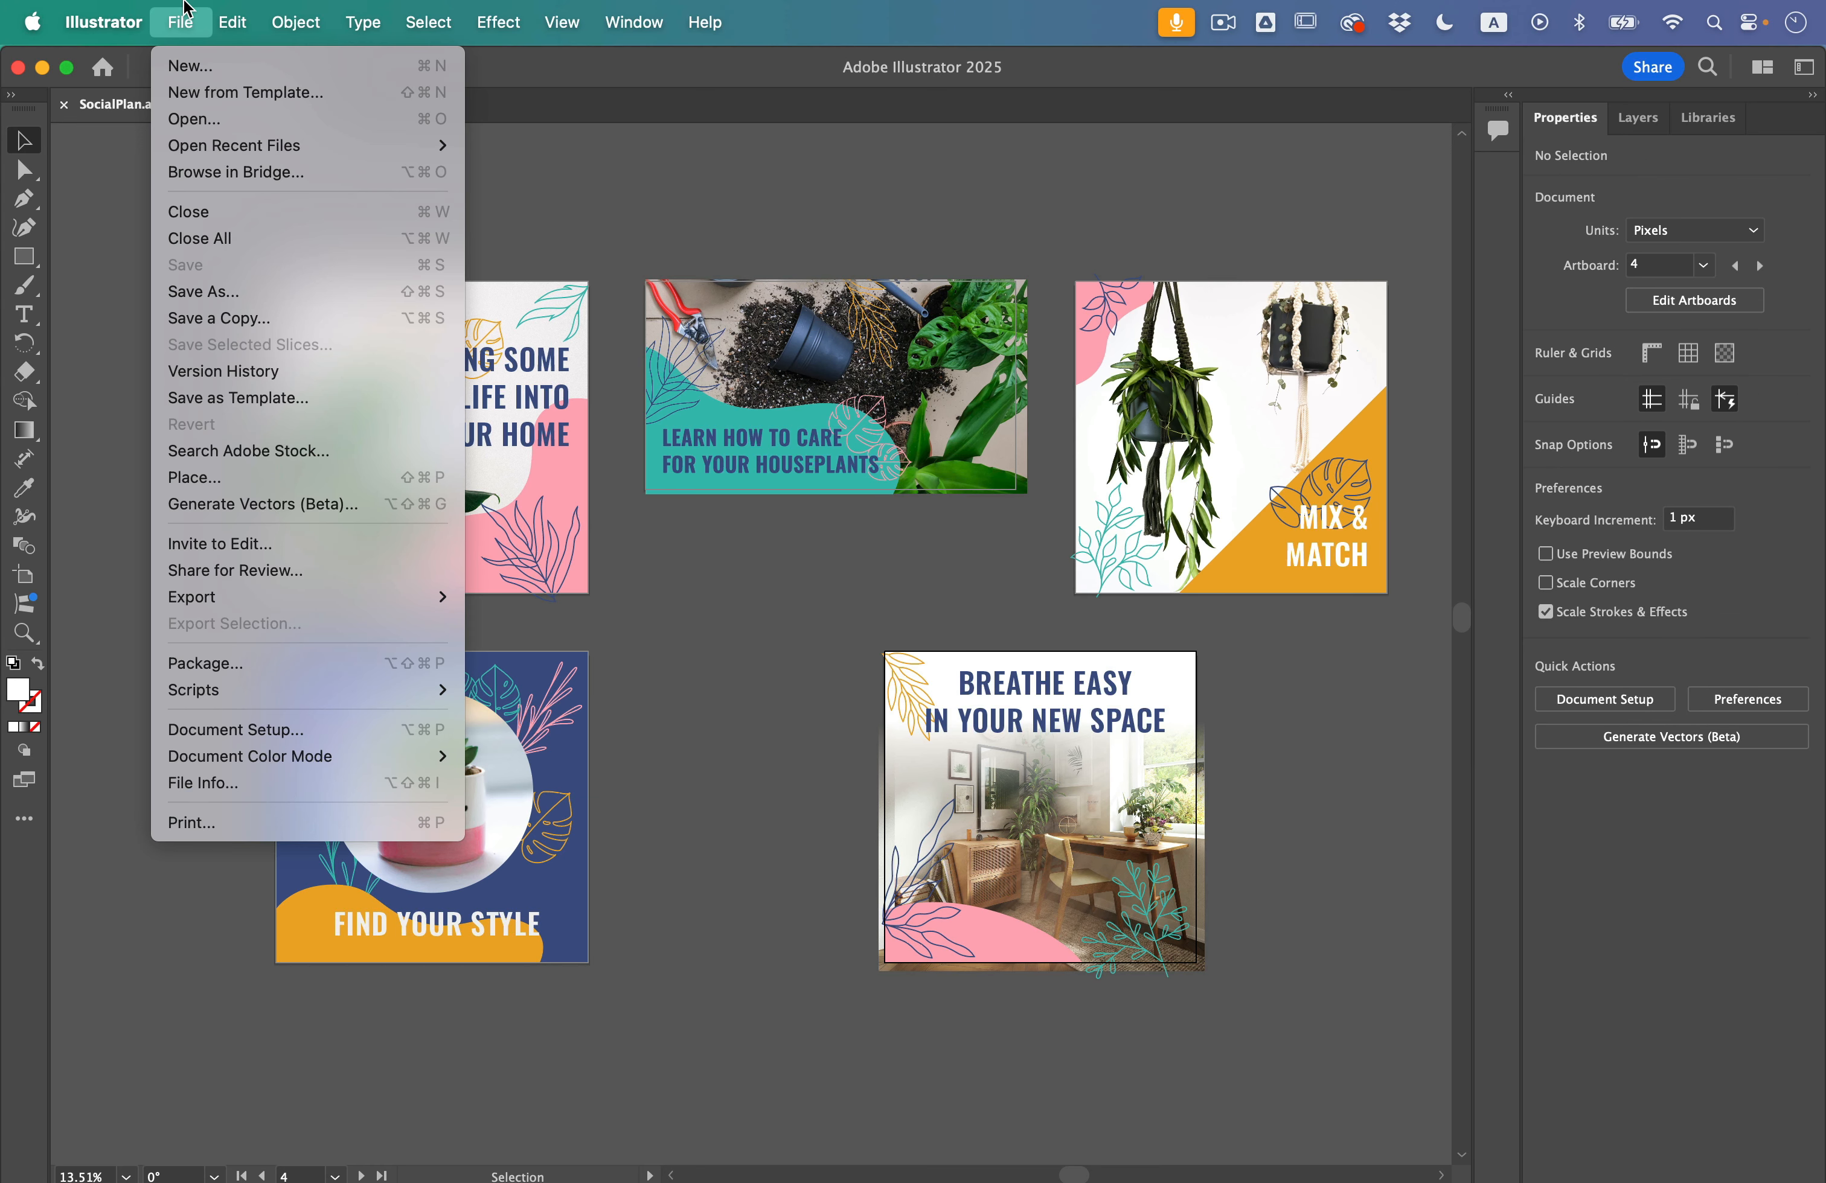
click(265, 292)
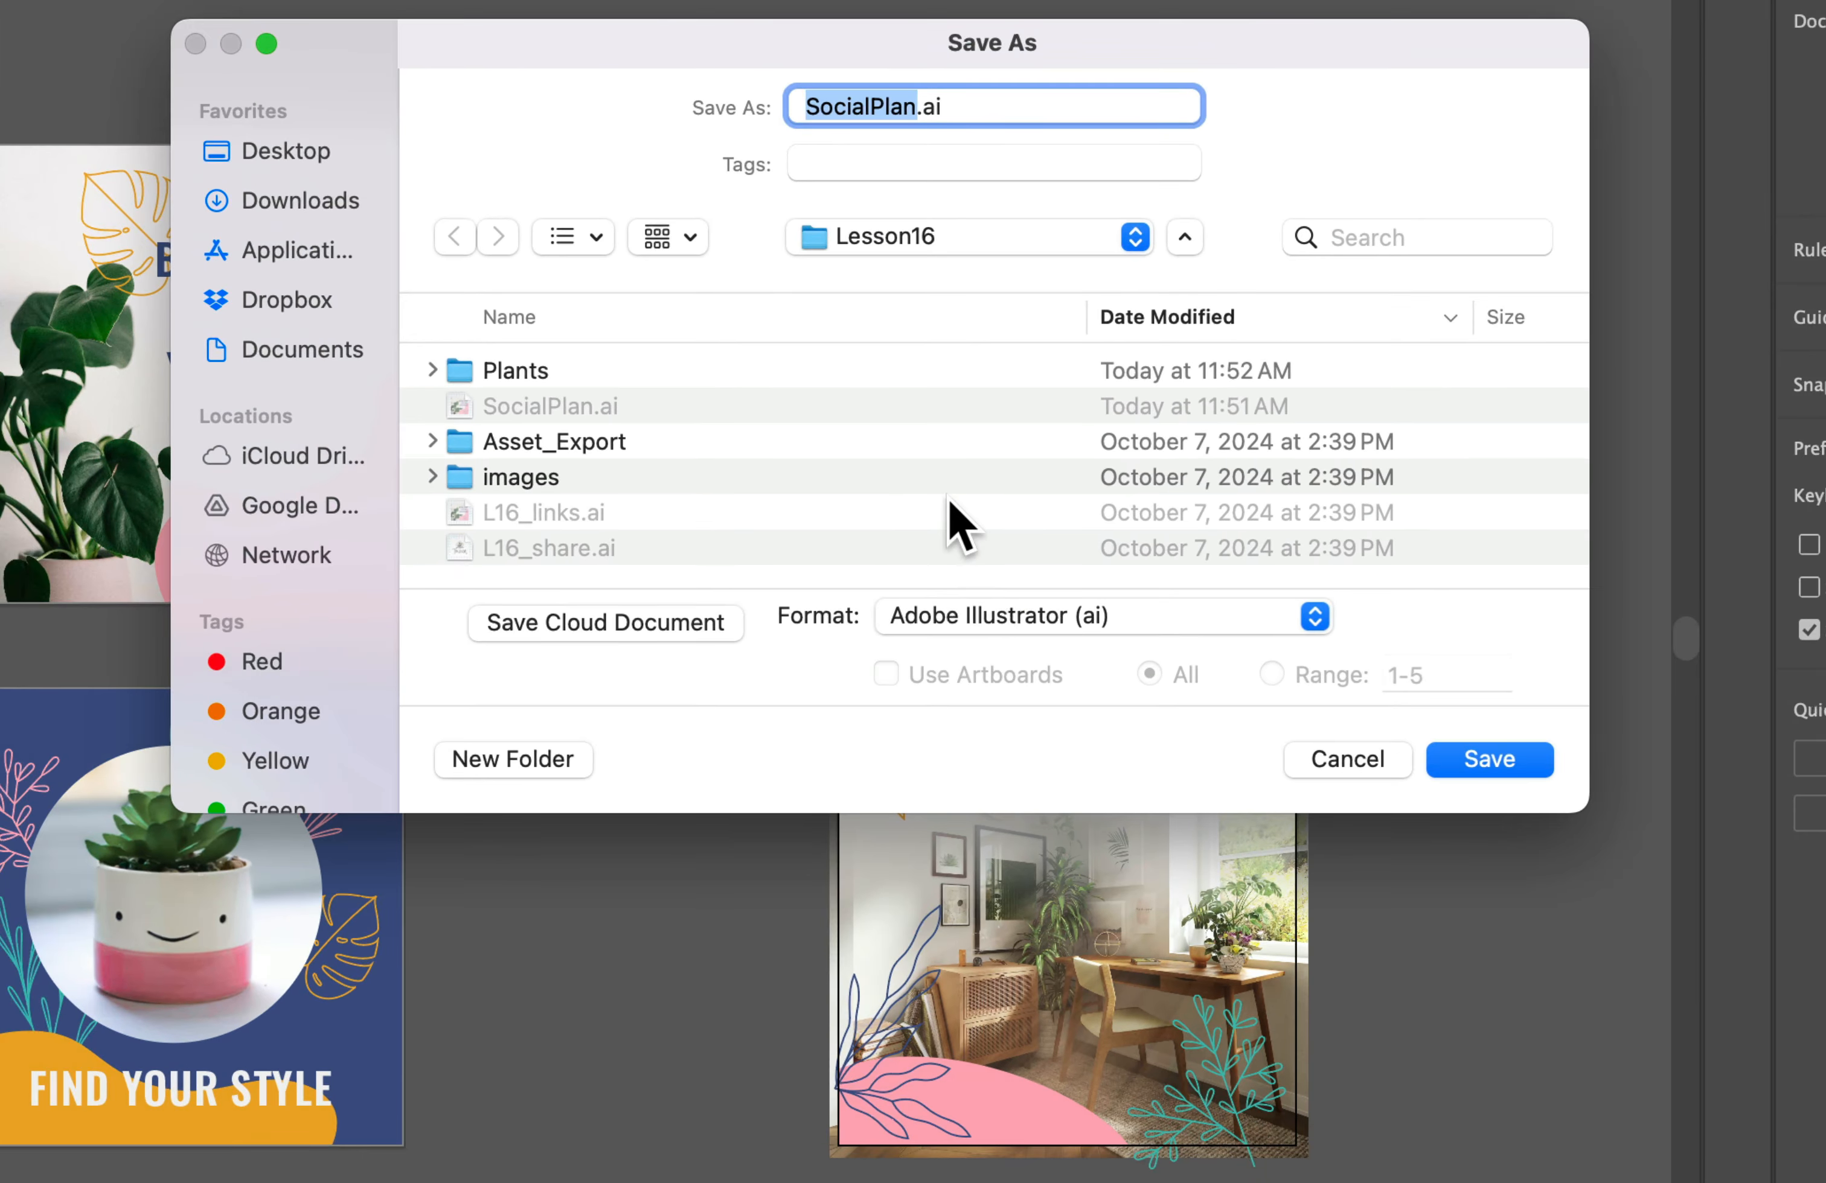
click(1026, 626)
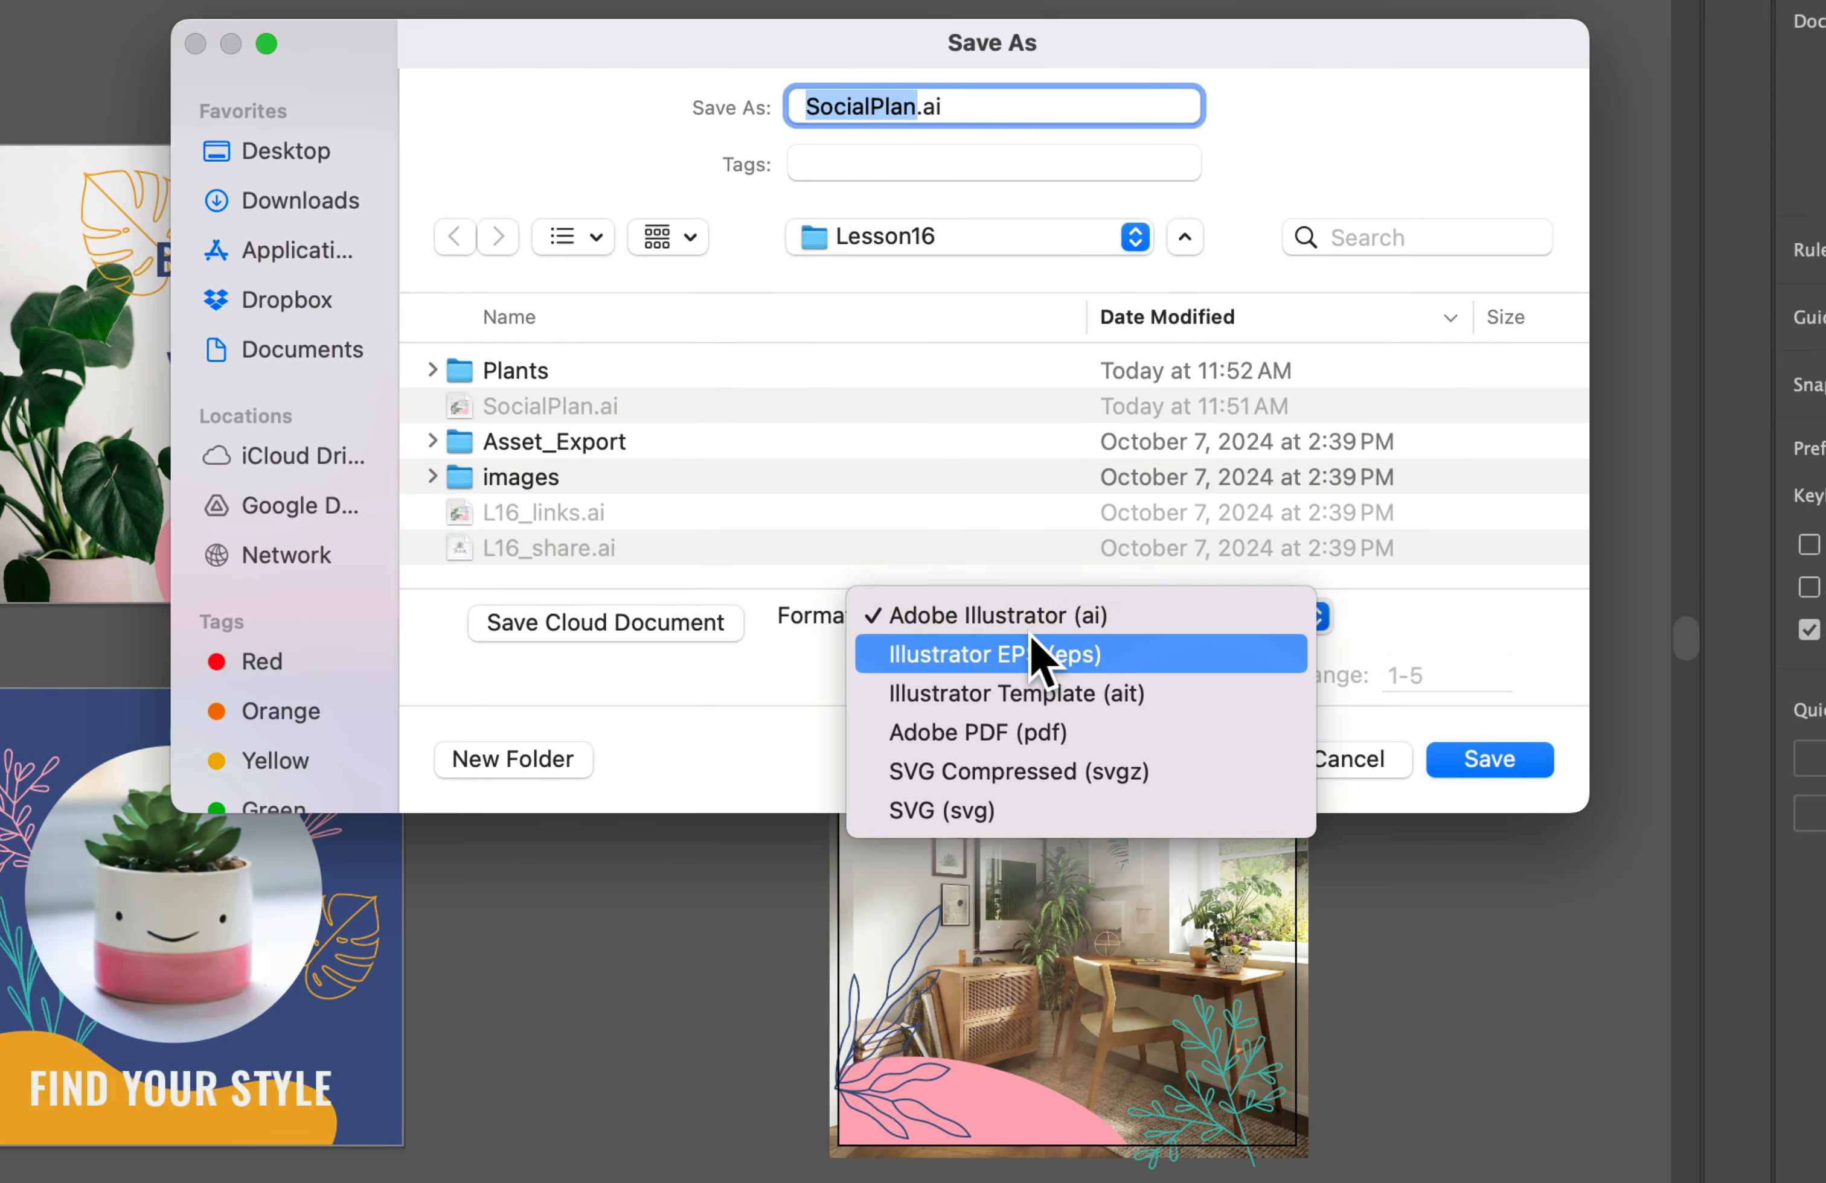
click(1064, 738)
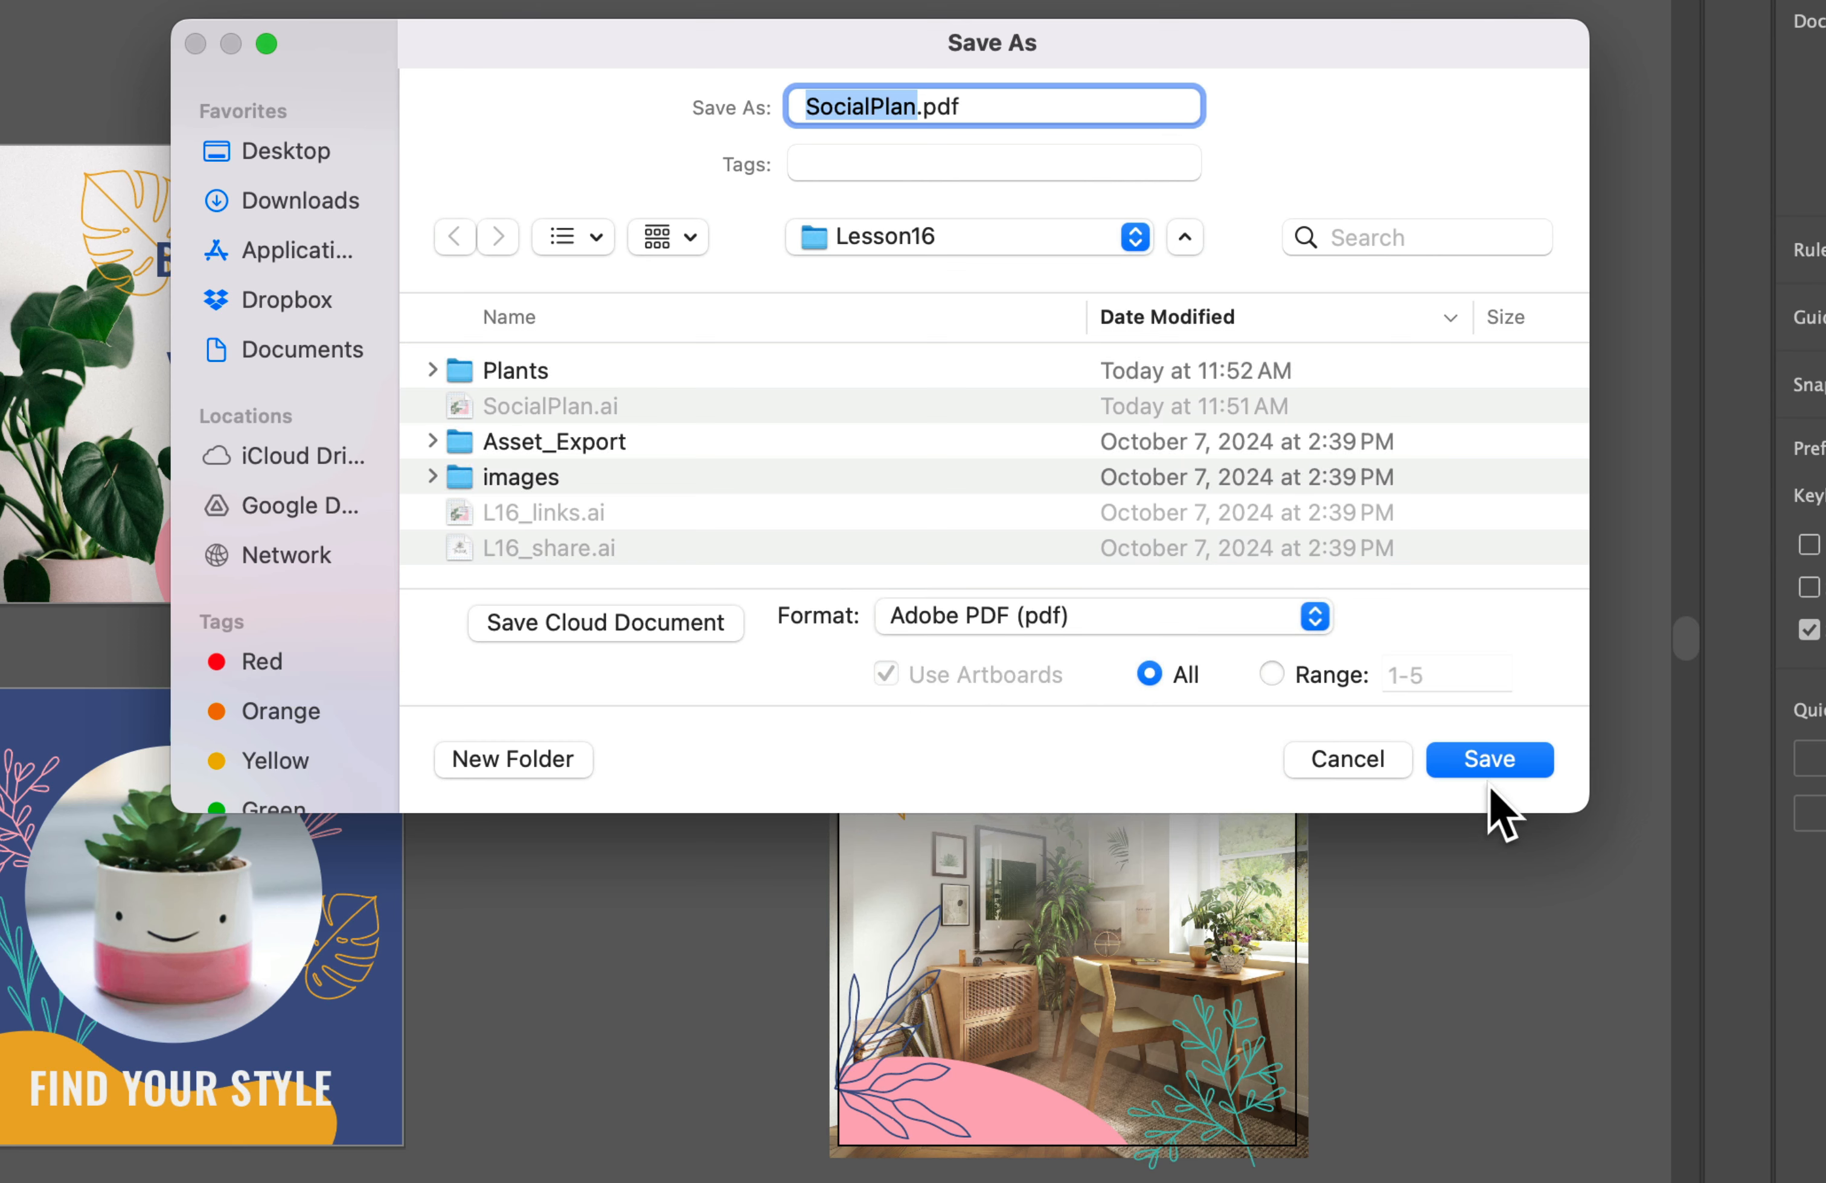
click(1491, 761)
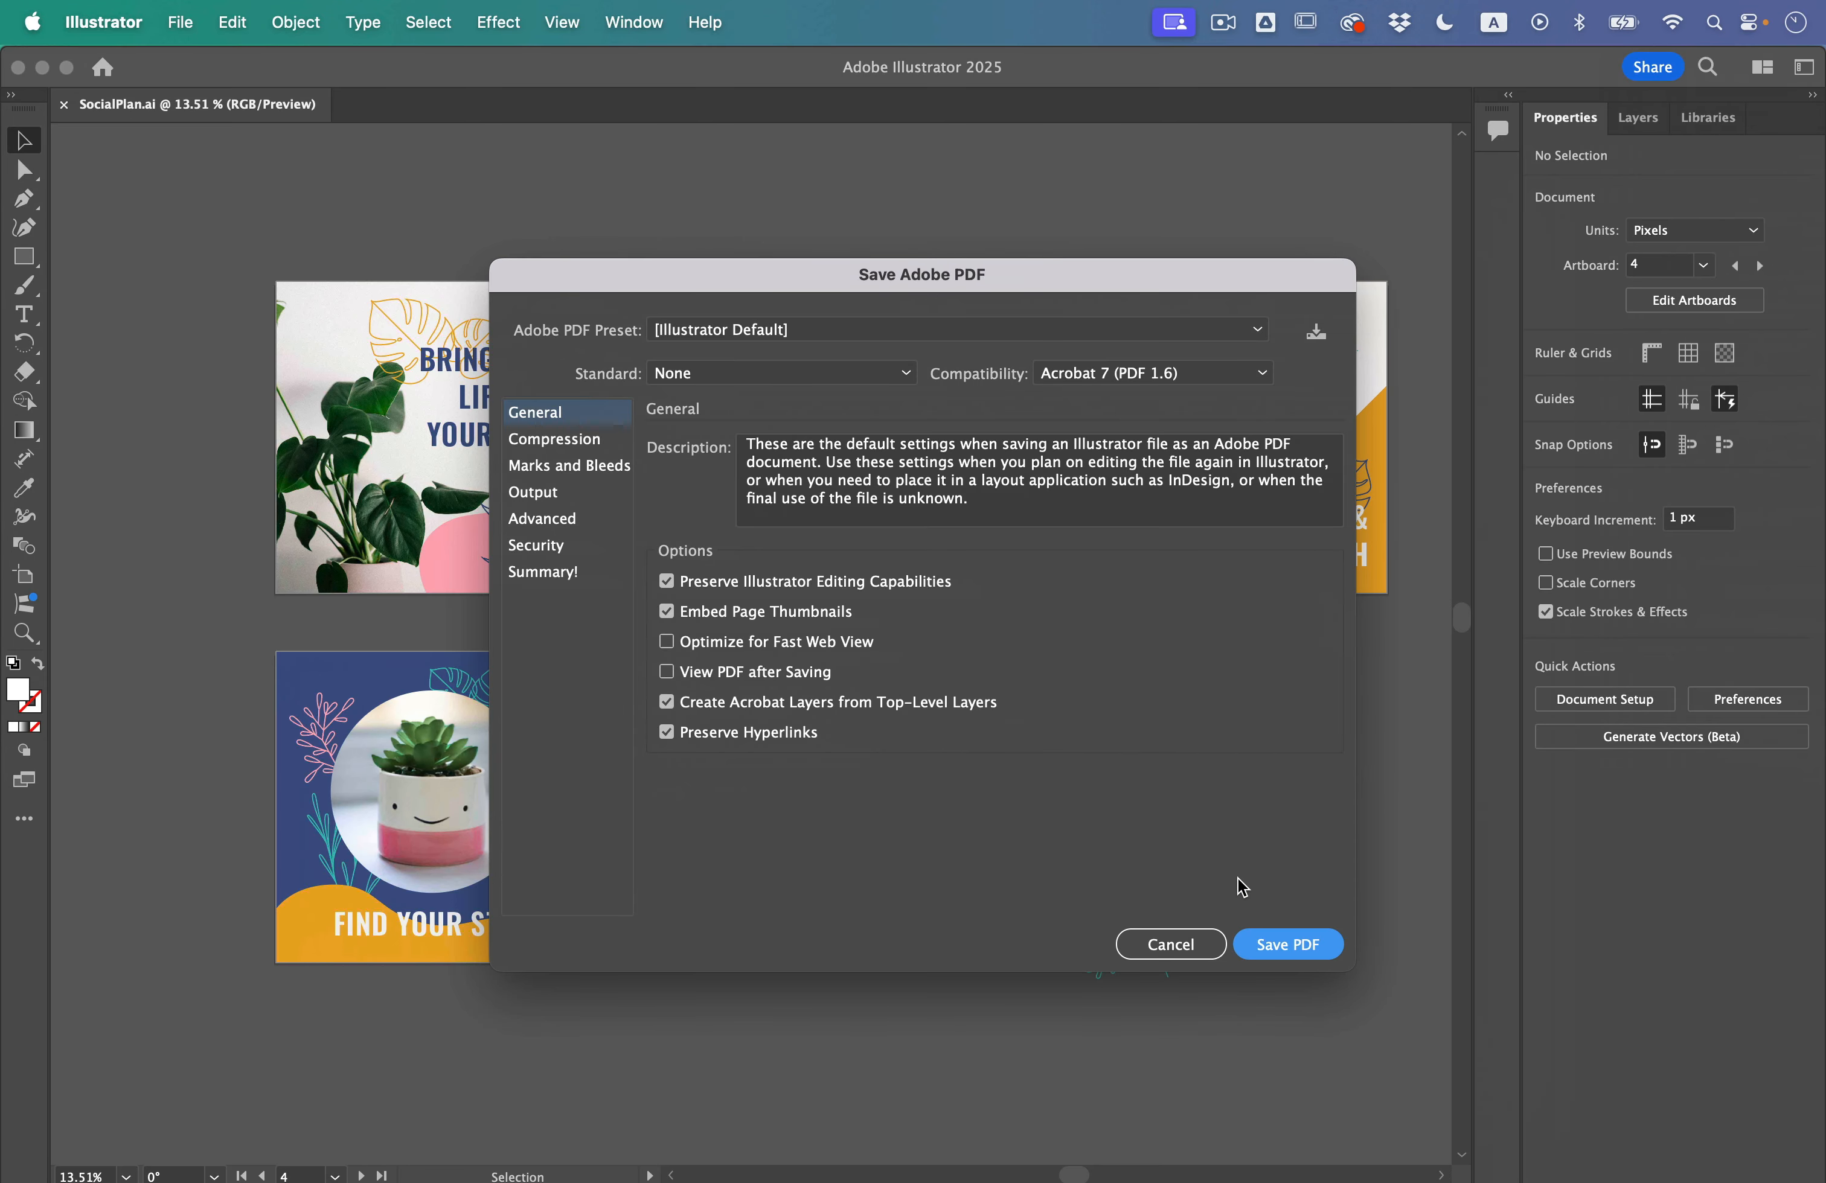
key(Return)
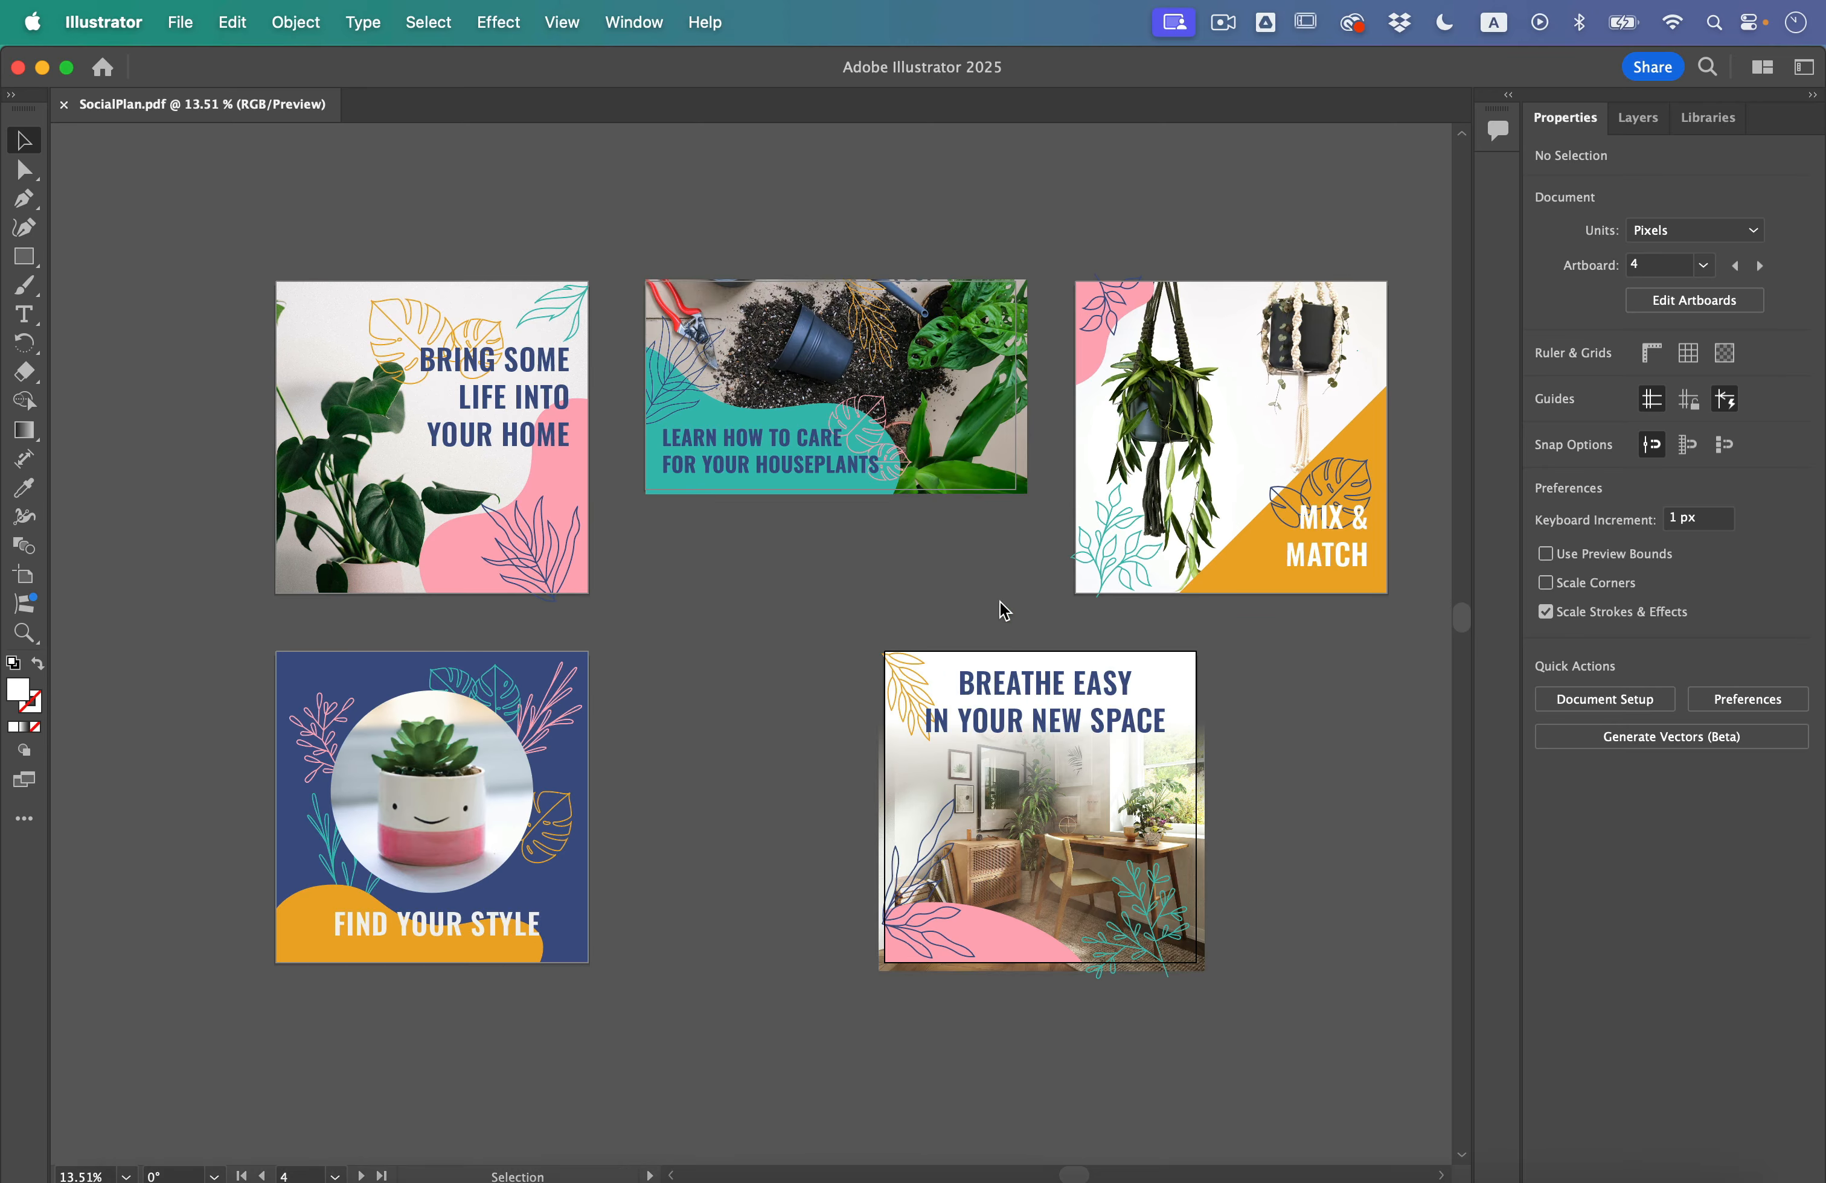
Step: Preview SocialPlan.pdf in the Lesson16 folder in Finder, close the preview and switch back to Illustrator
key(ctrl+Up)
click(510, 290)
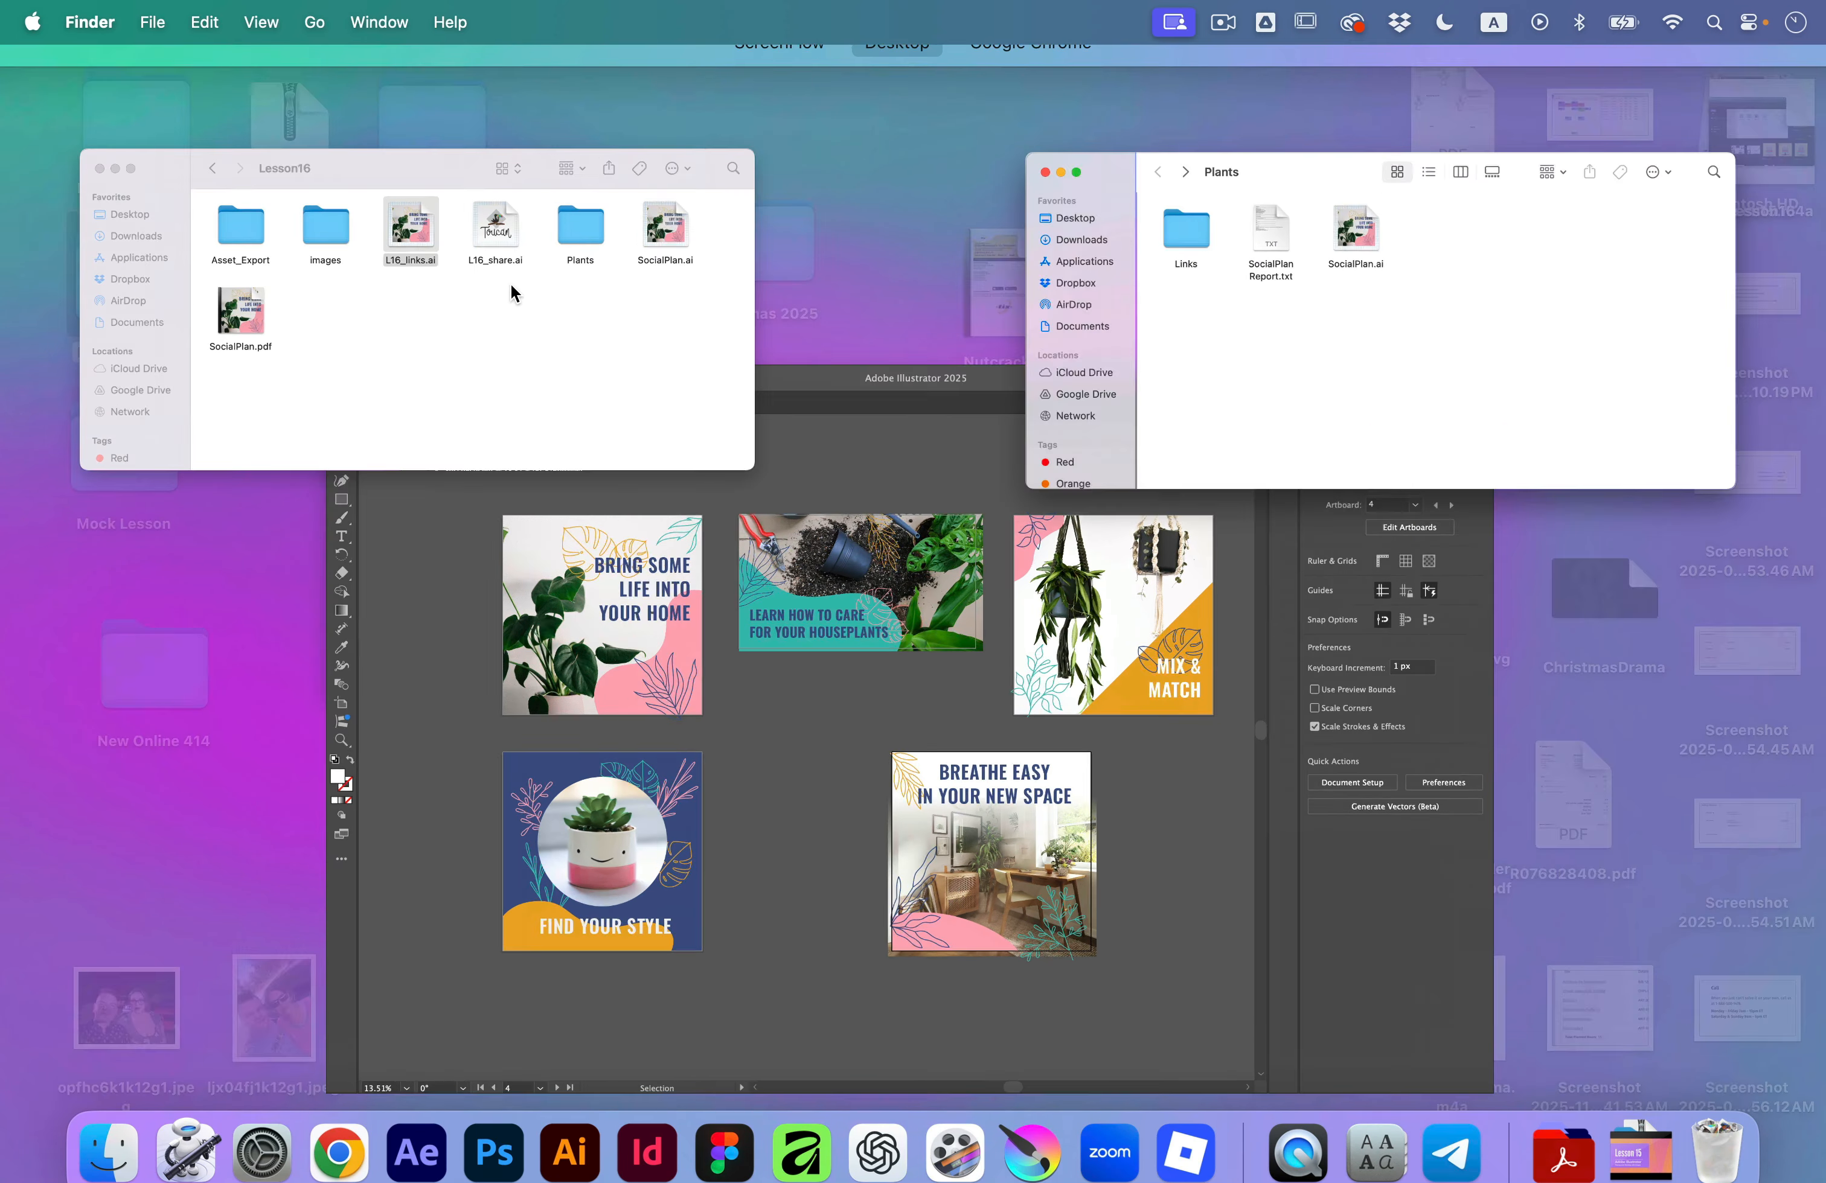
click(550, 415)
key(space)
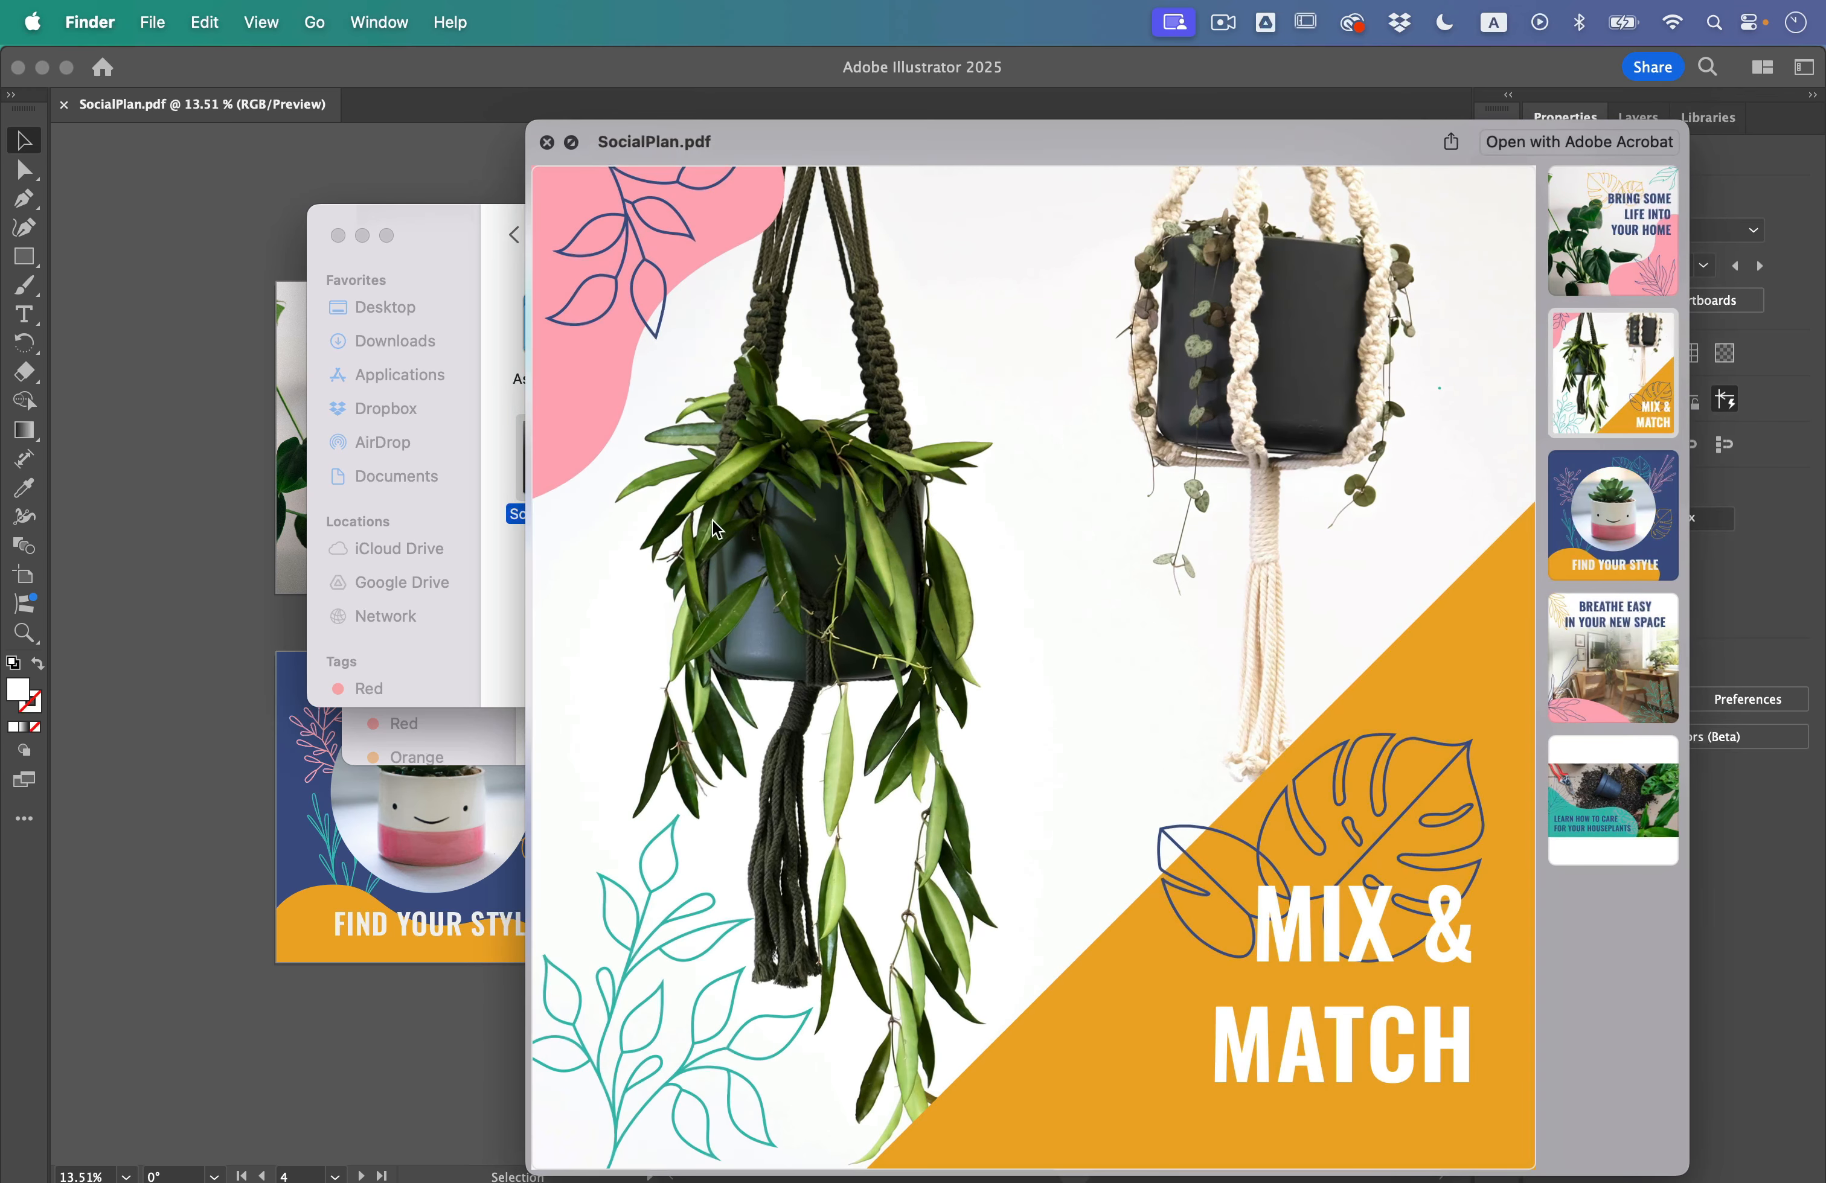
key(space)
click(763, 967)
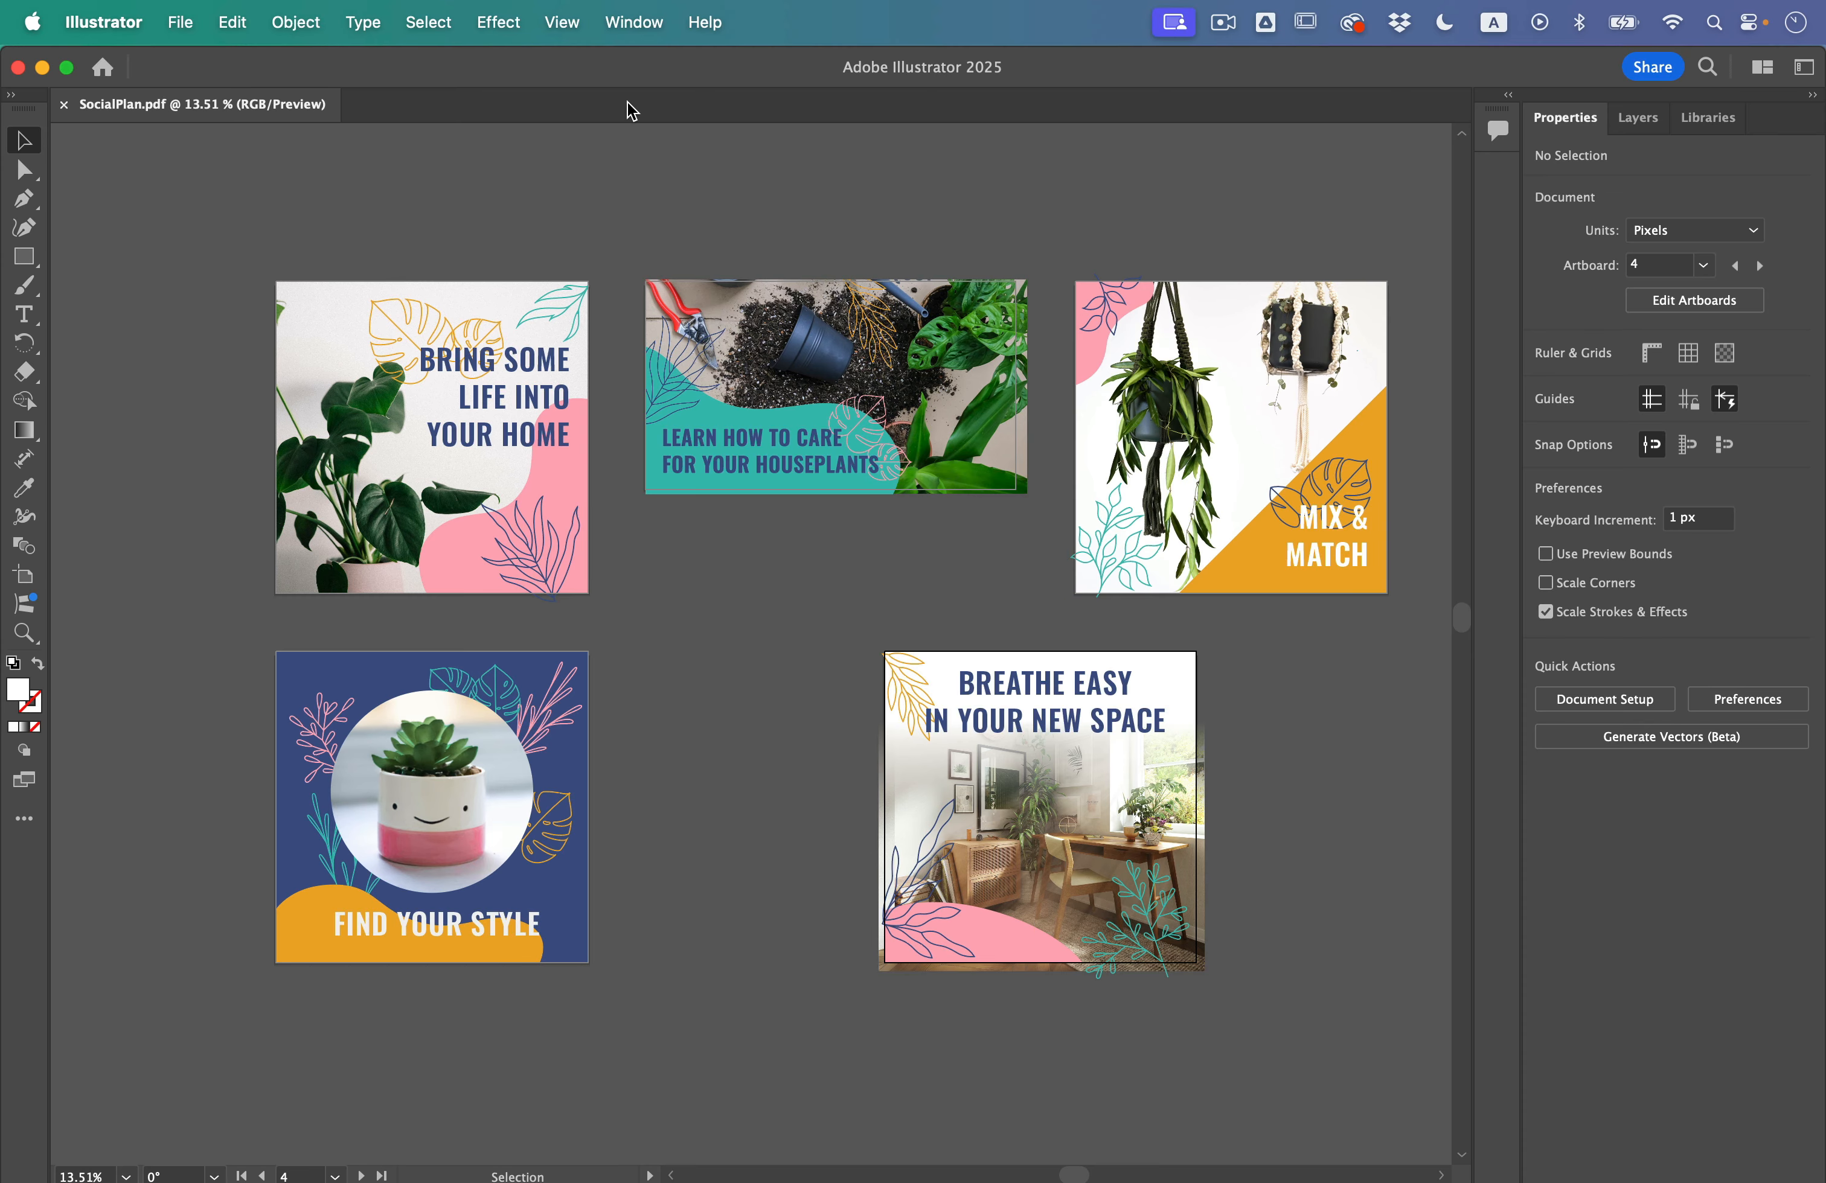
Step: Start Export for Screens and choose artboards 1 to 3 for export
click(180, 22)
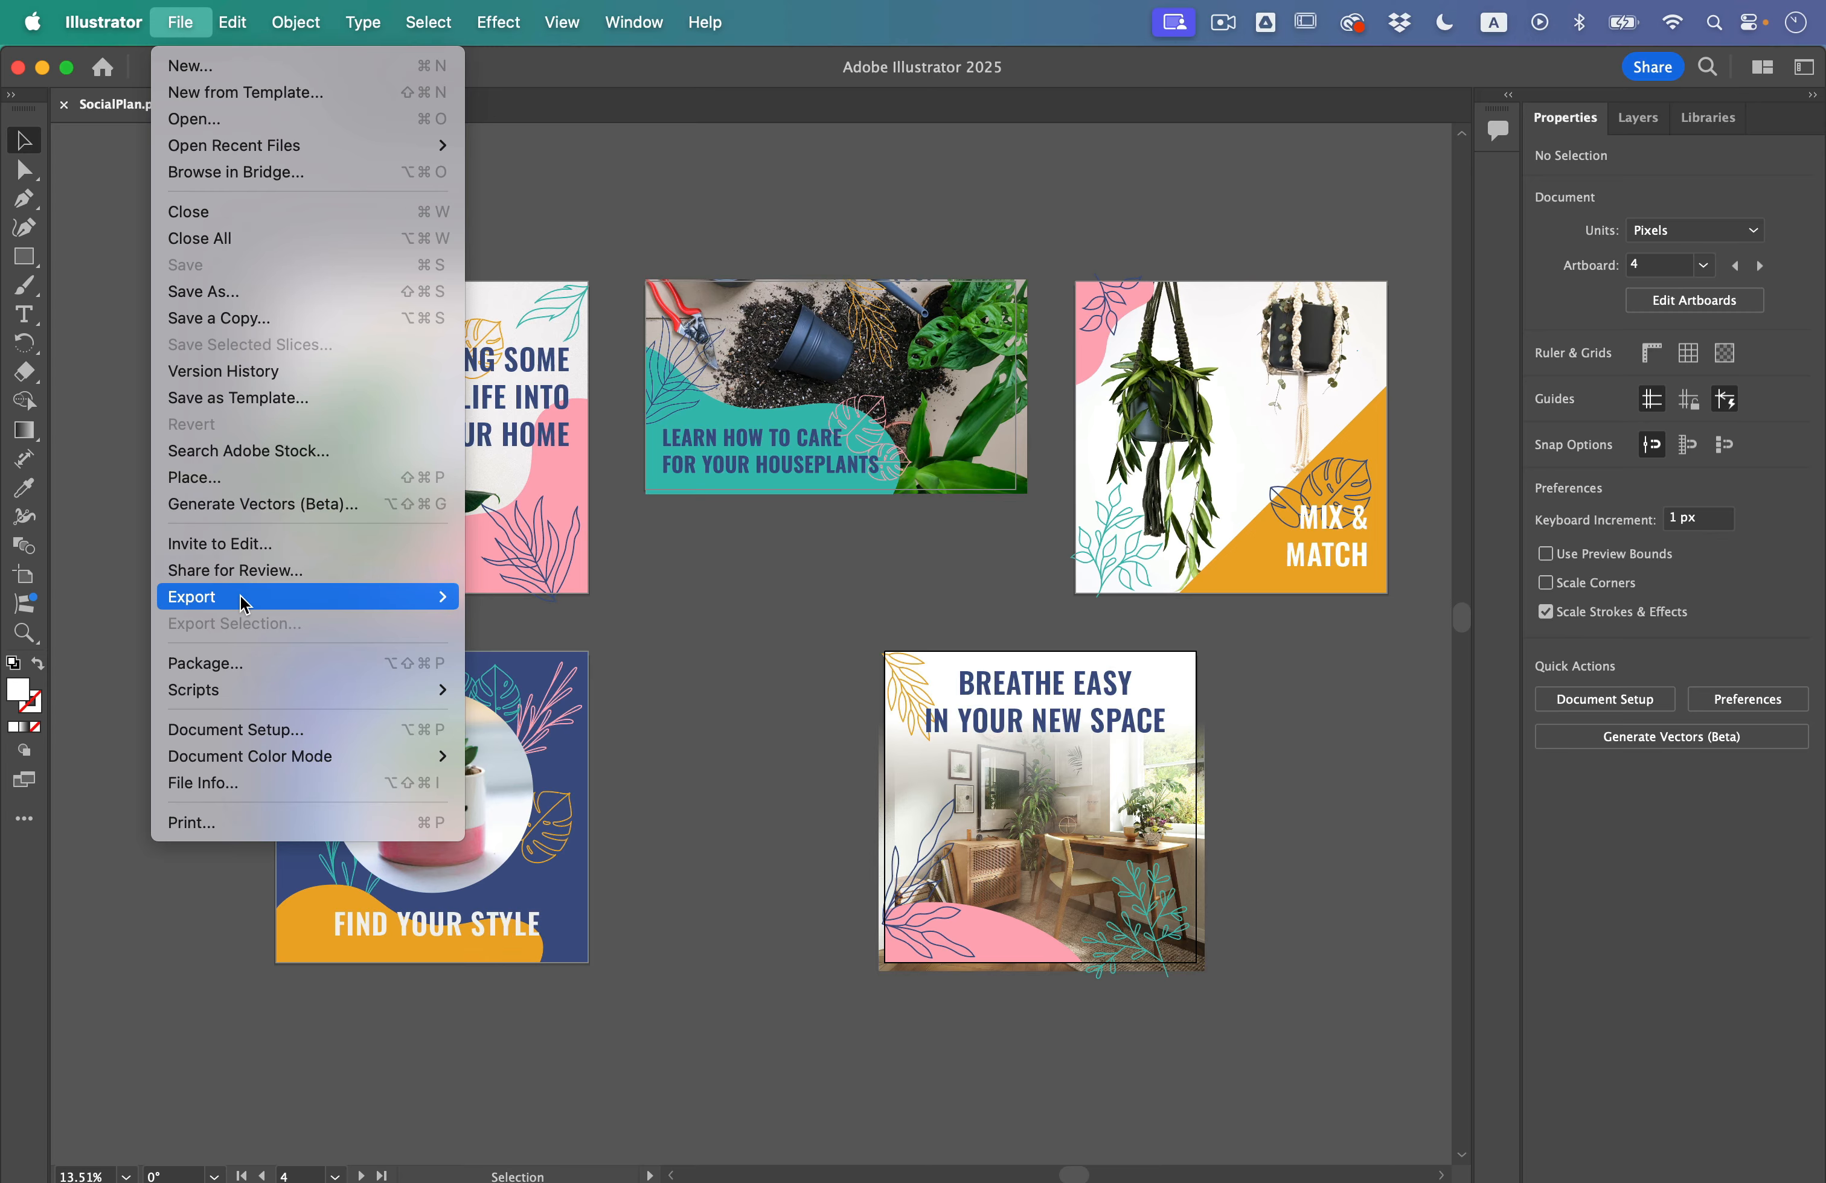
mouse_move(240, 596)
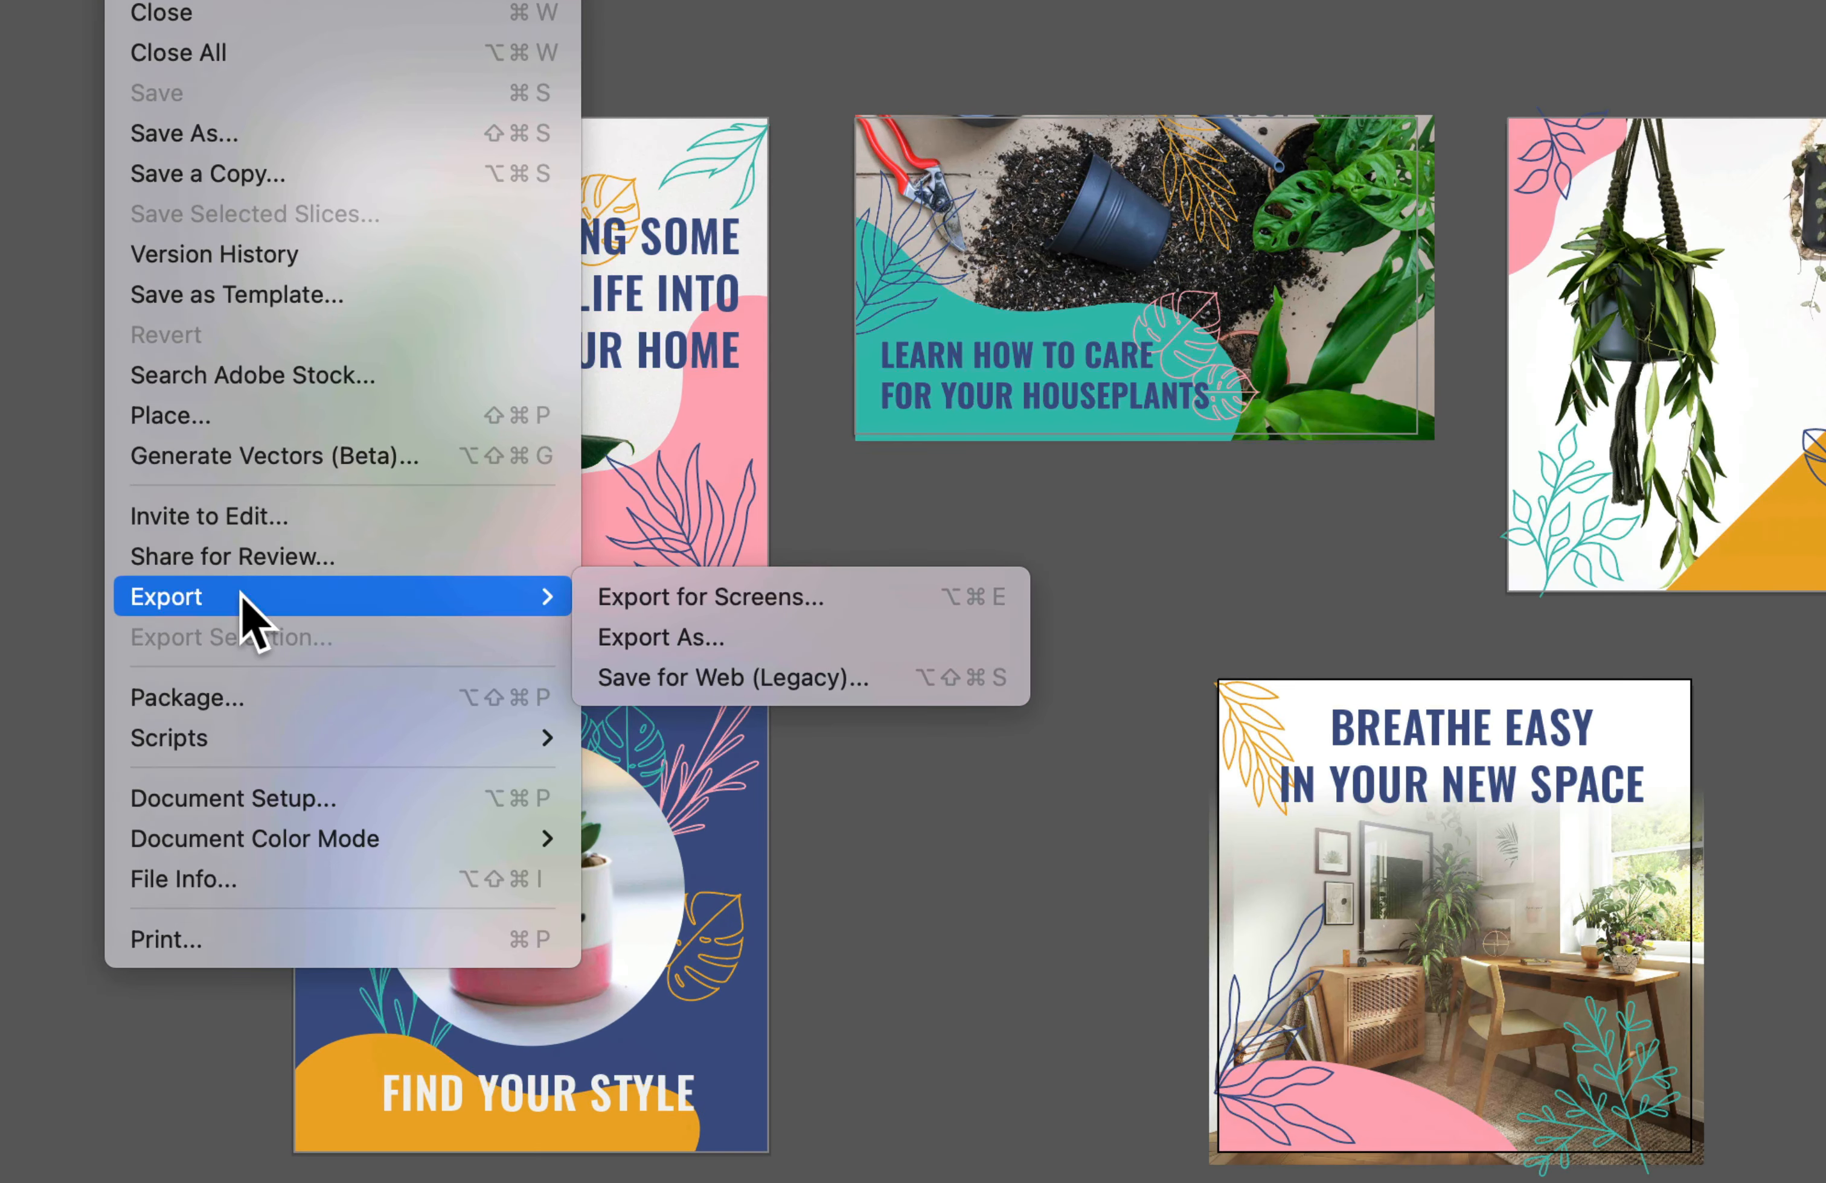
click(757, 597)
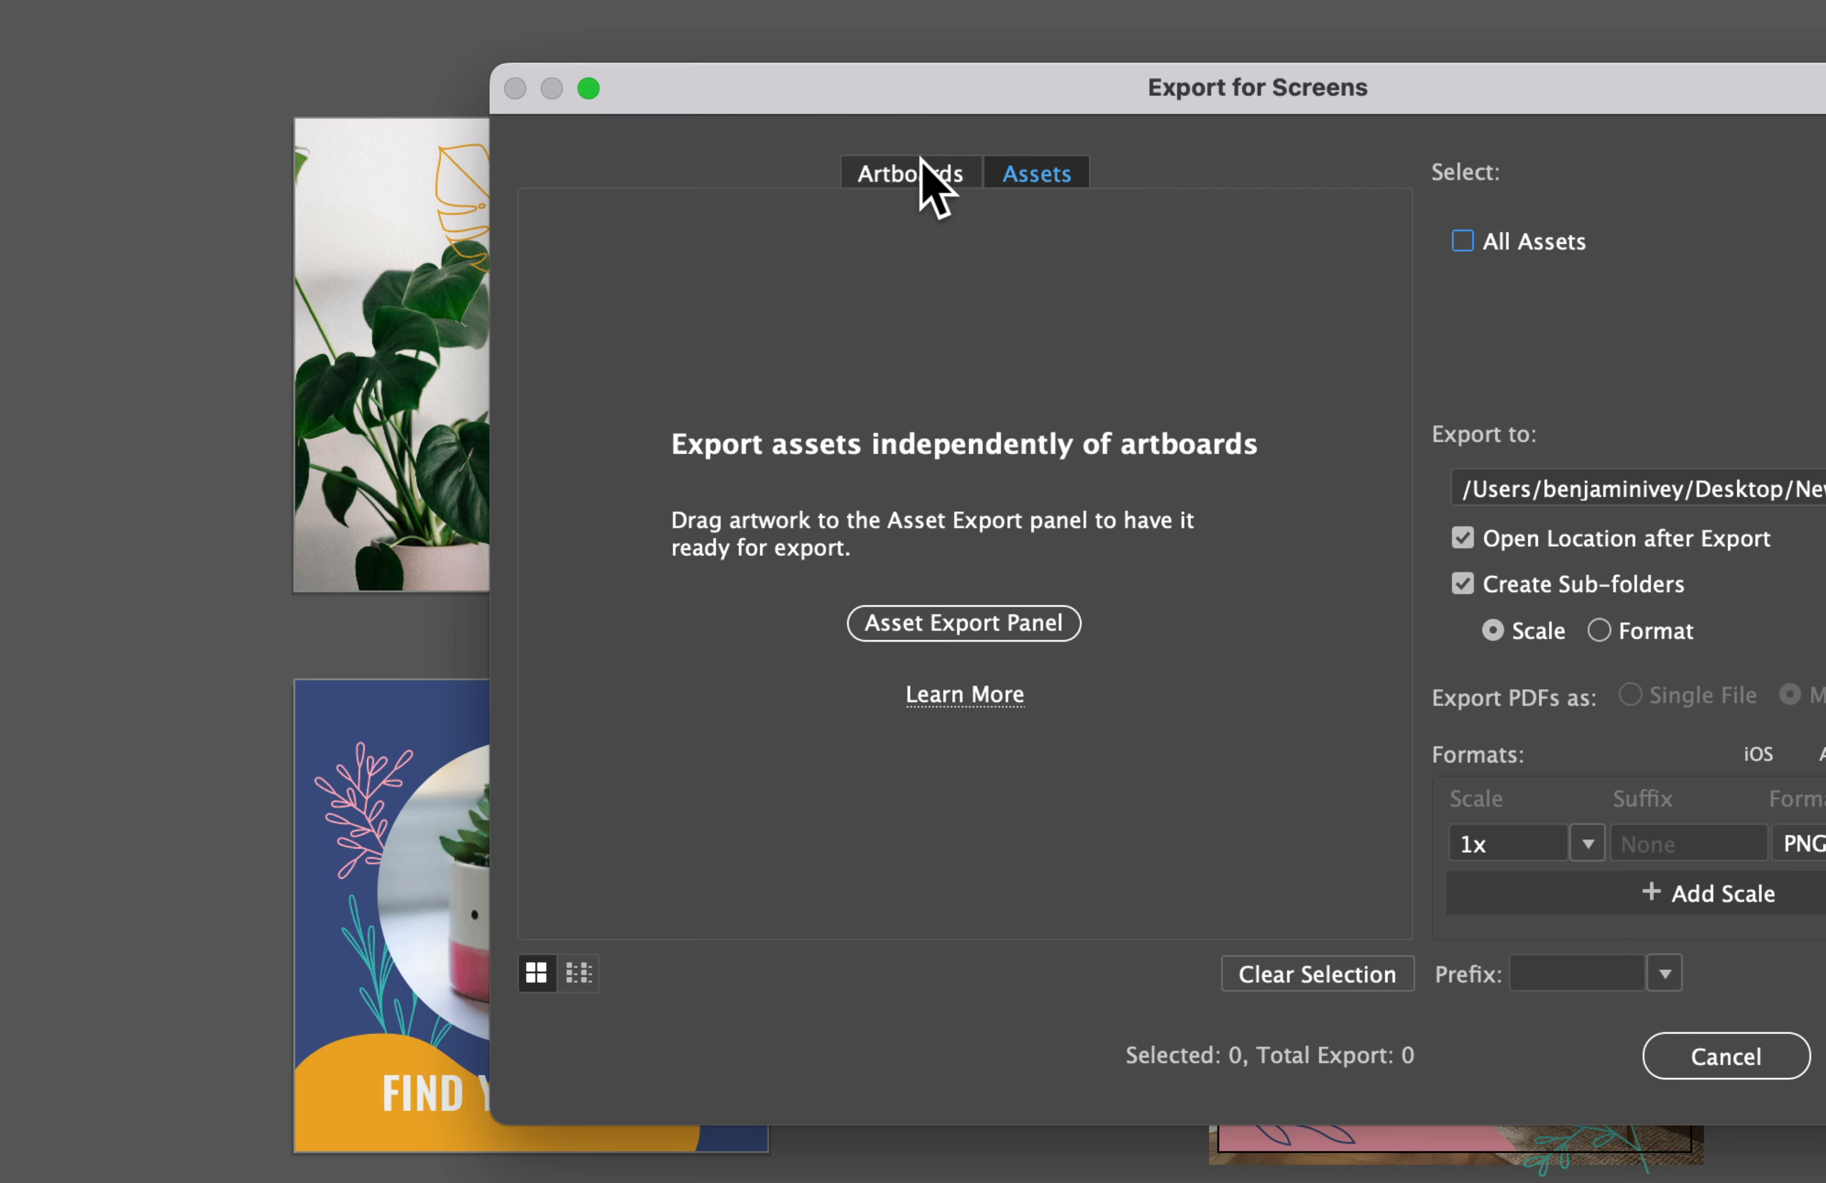
click(918, 176)
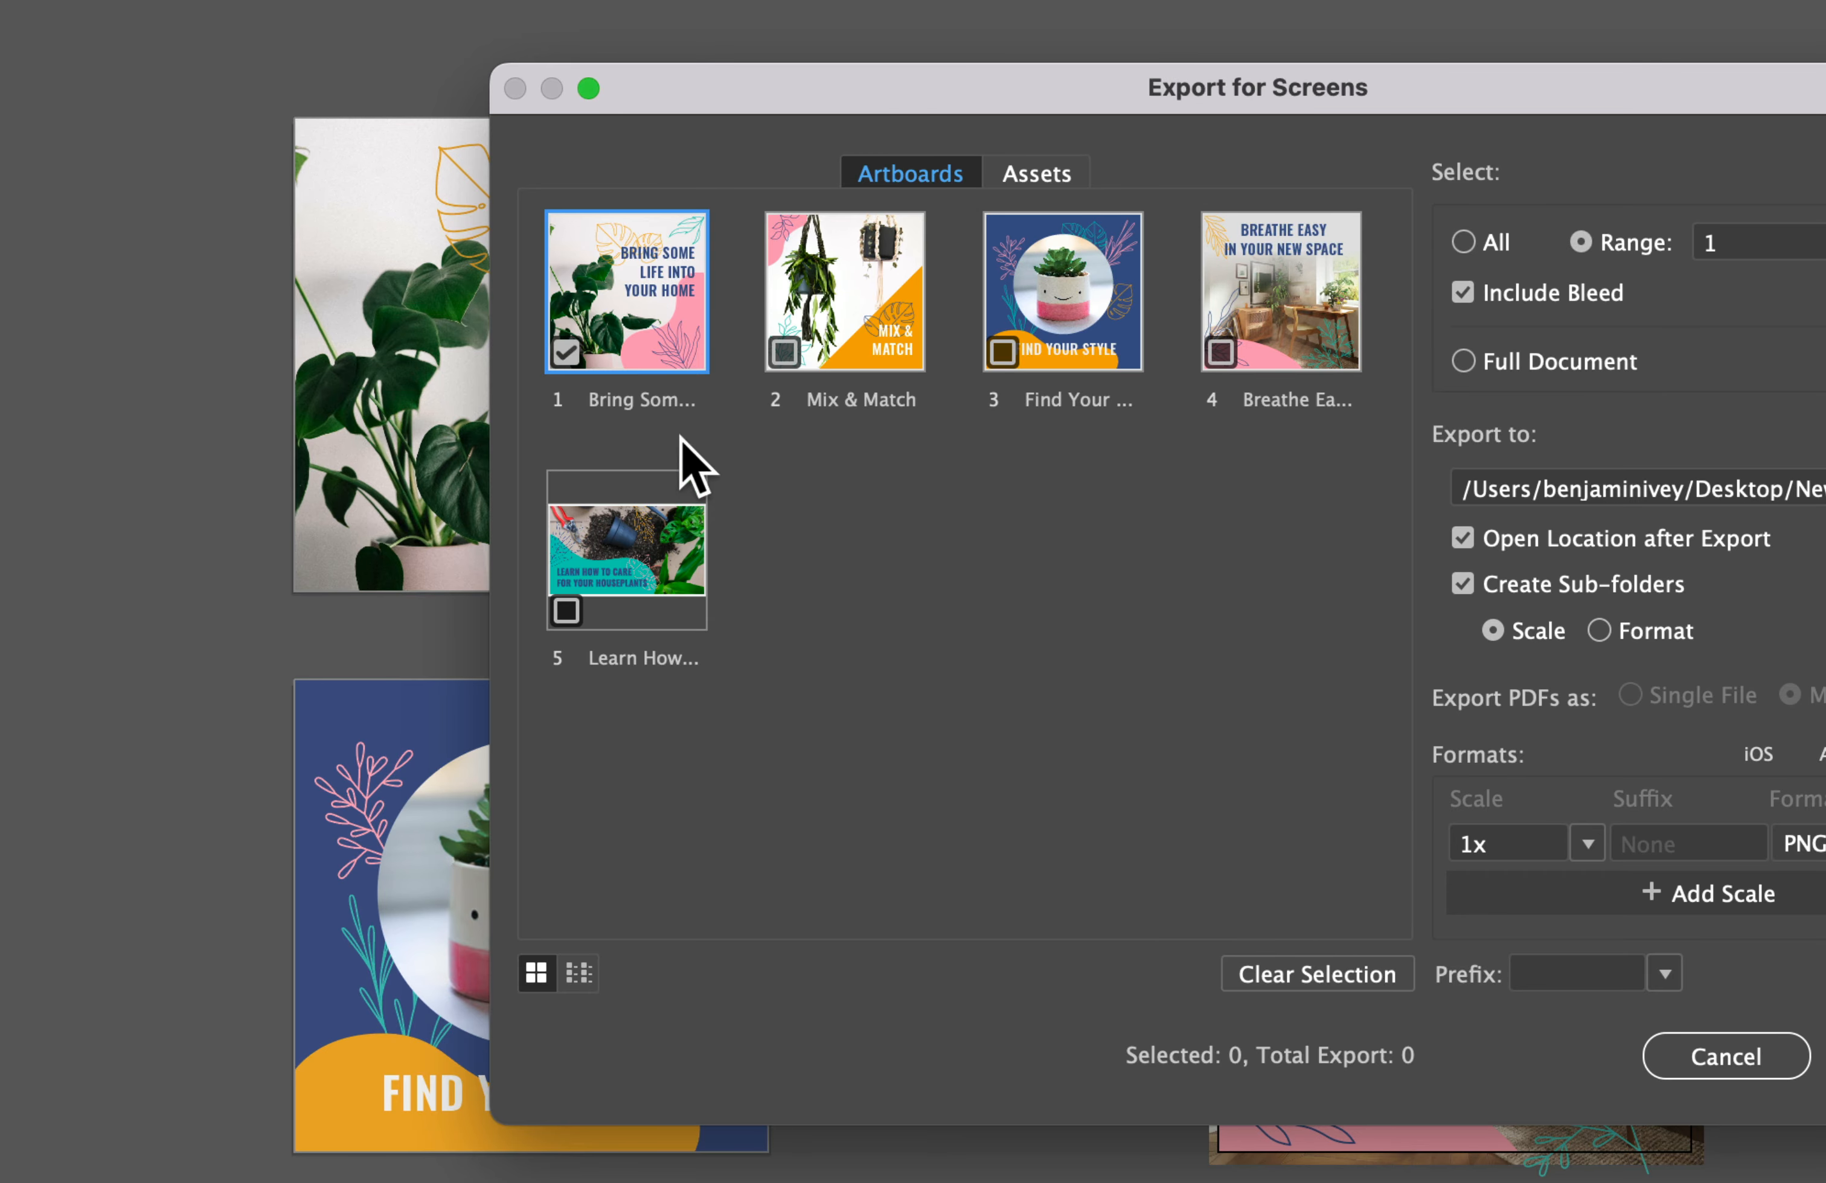
click(792, 355)
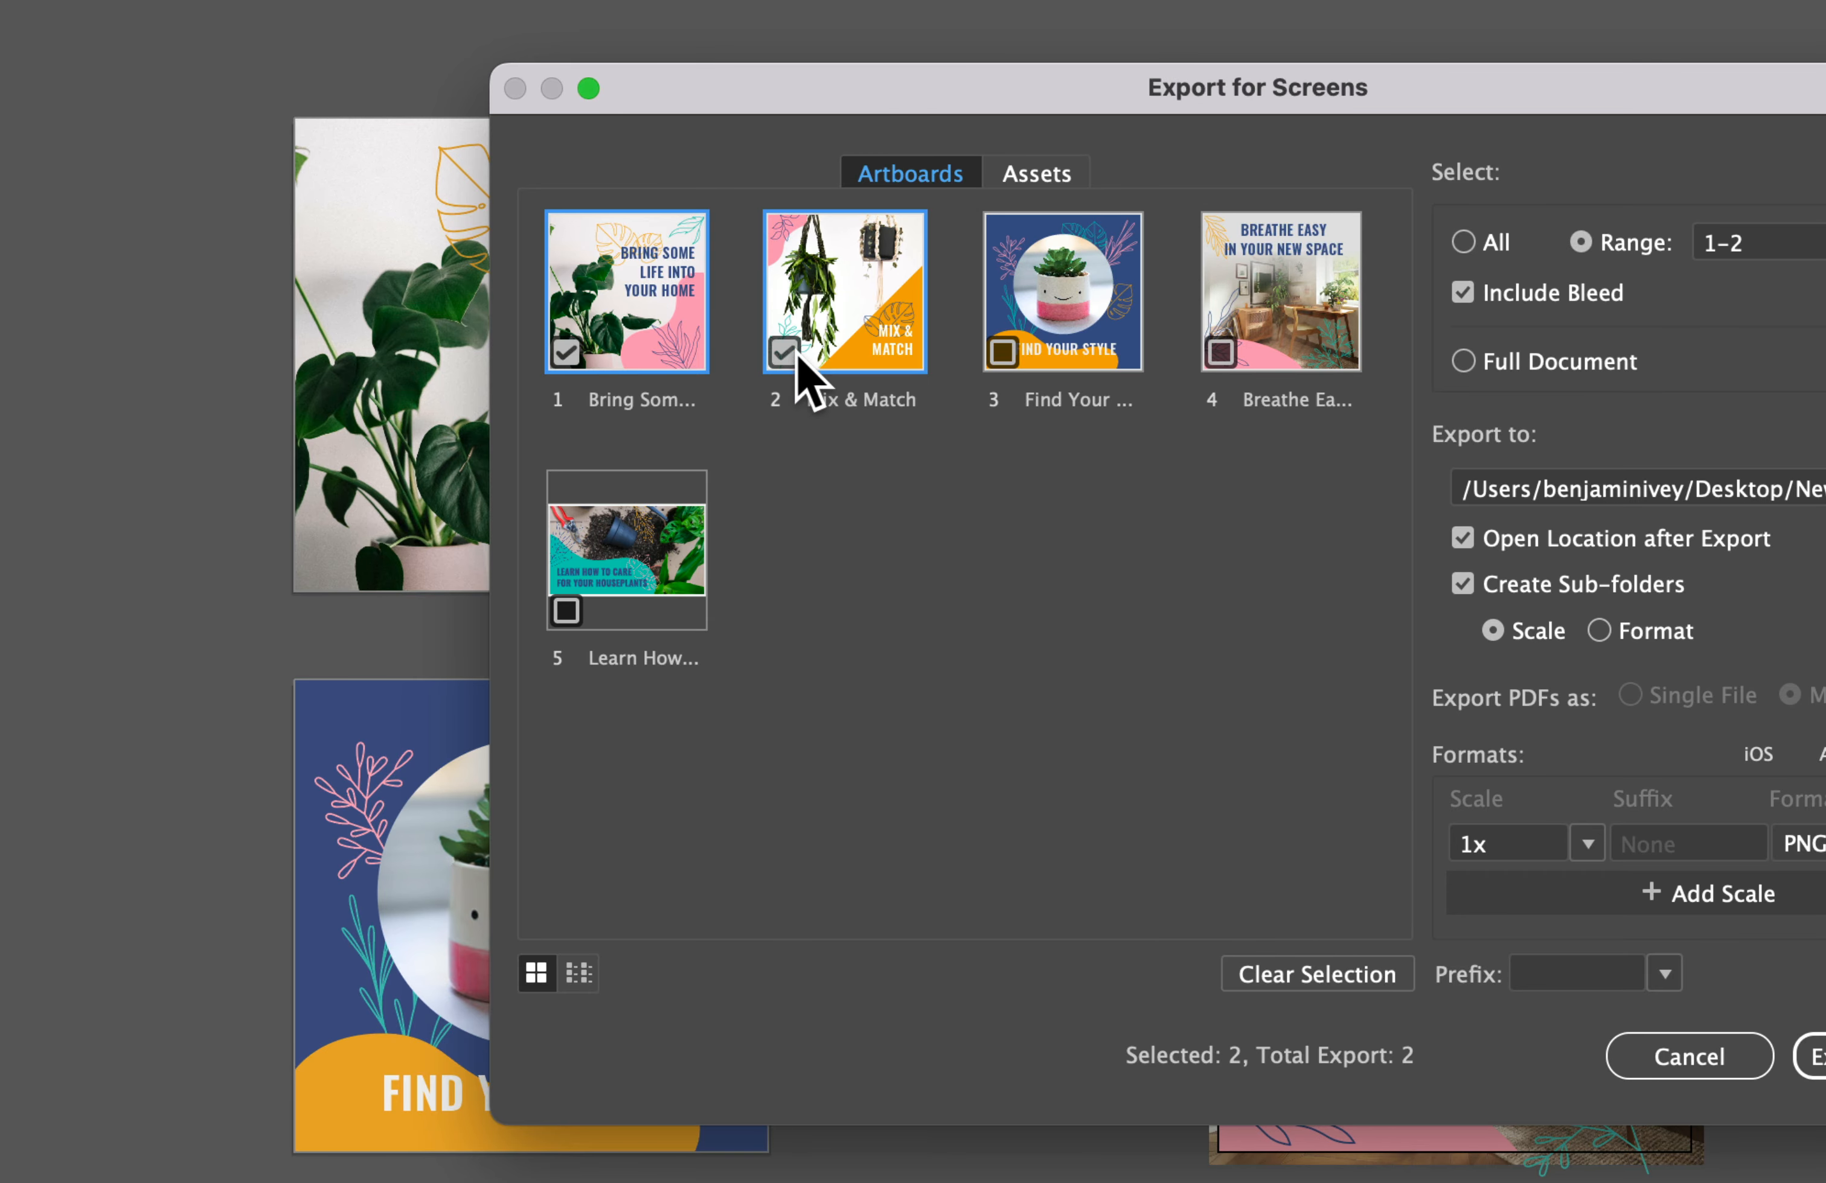
click(1020, 349)
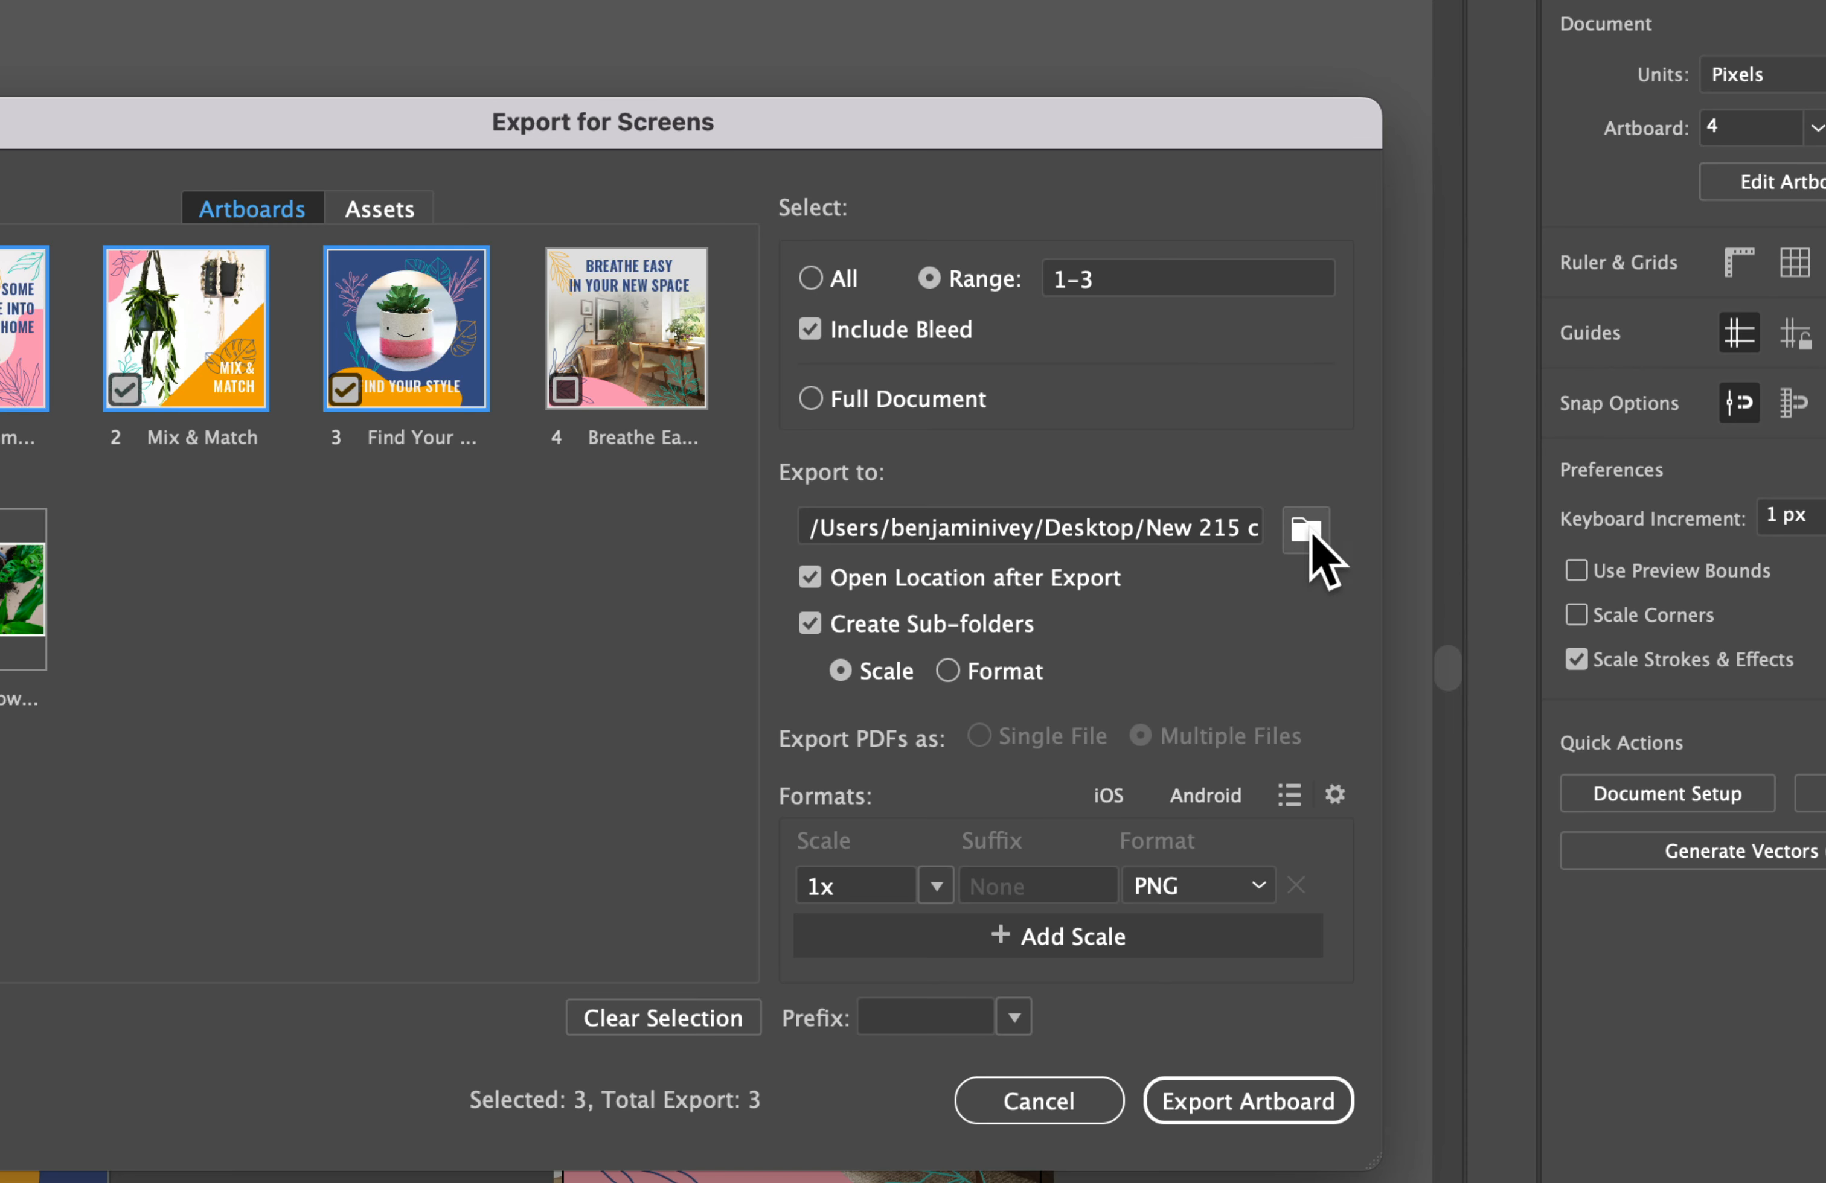
Step: Set the Plants folder inside Lesson16 as the export destination
click(1371, 529)
click(1298, 485)
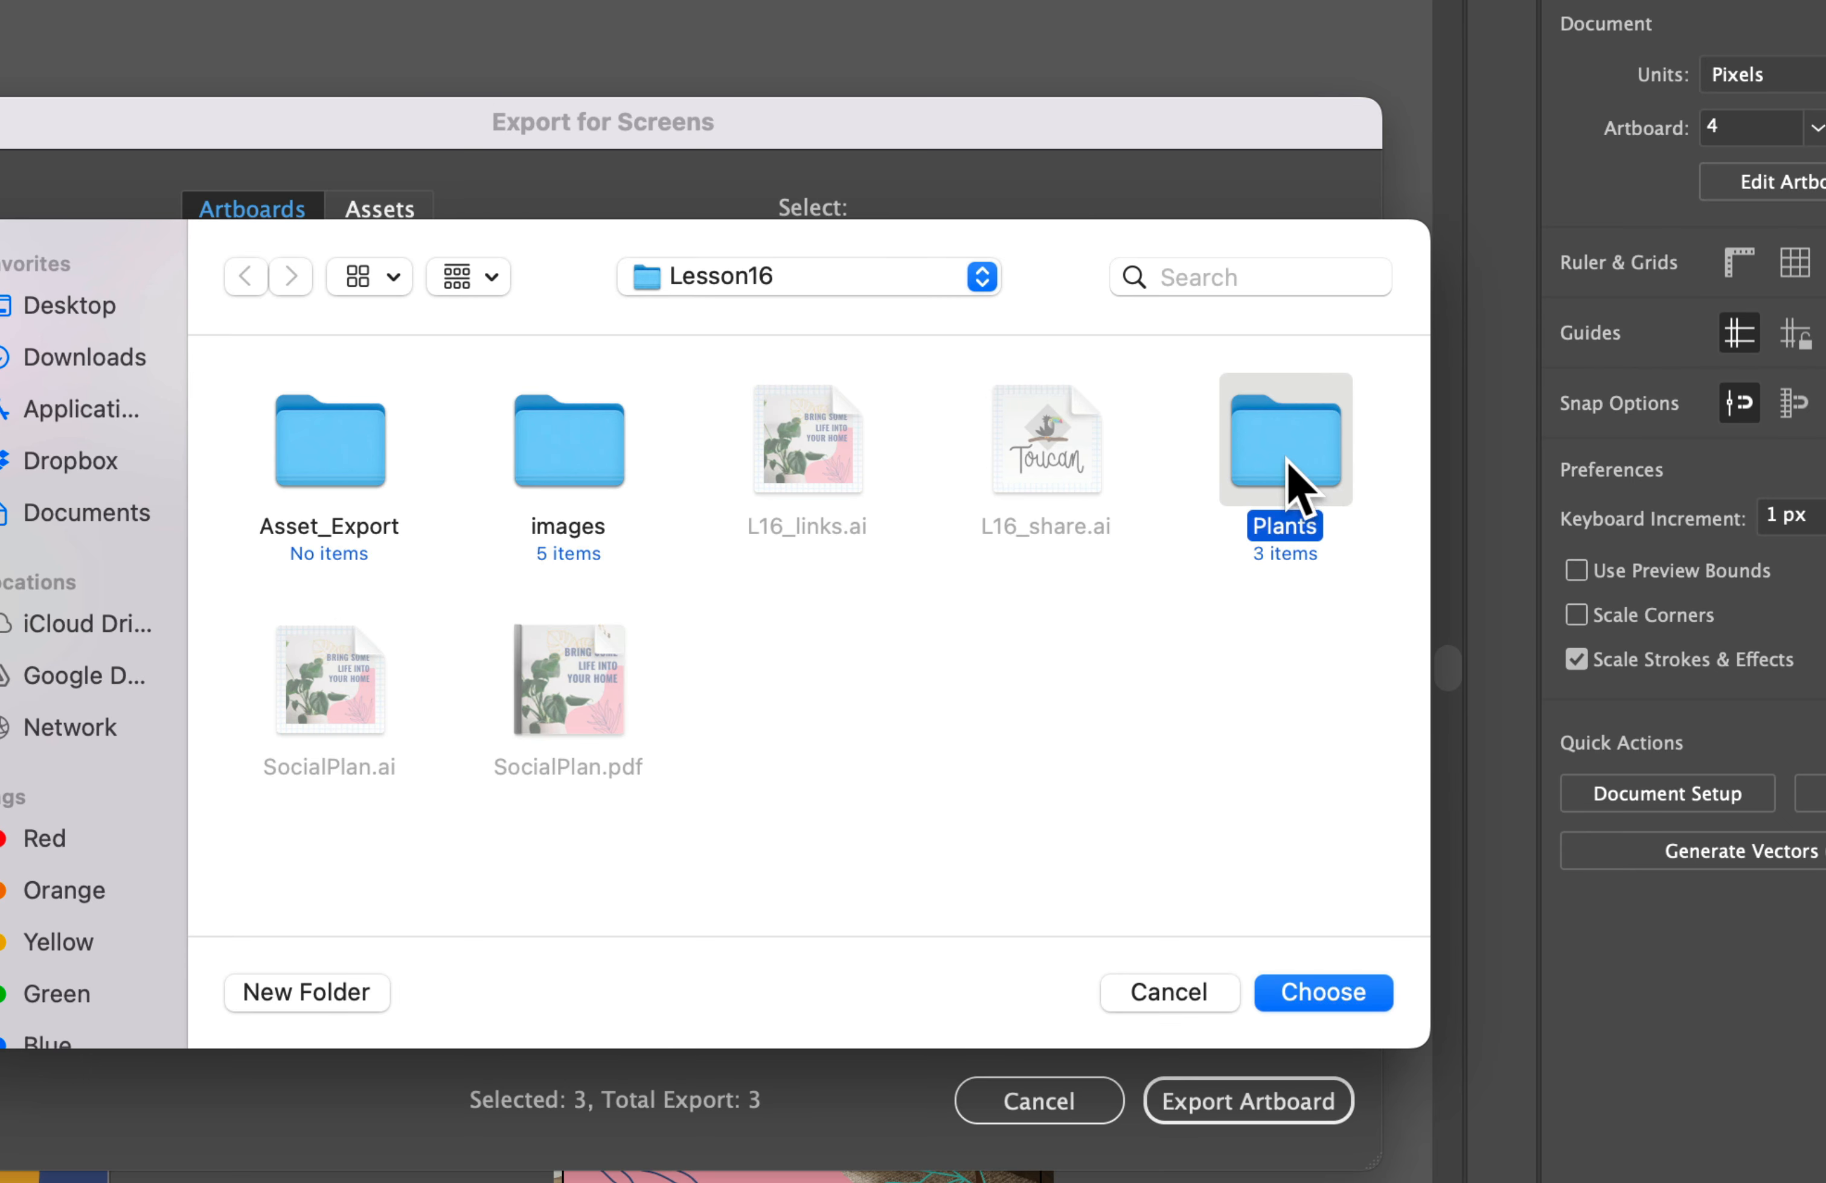
double_click(1298, 469)
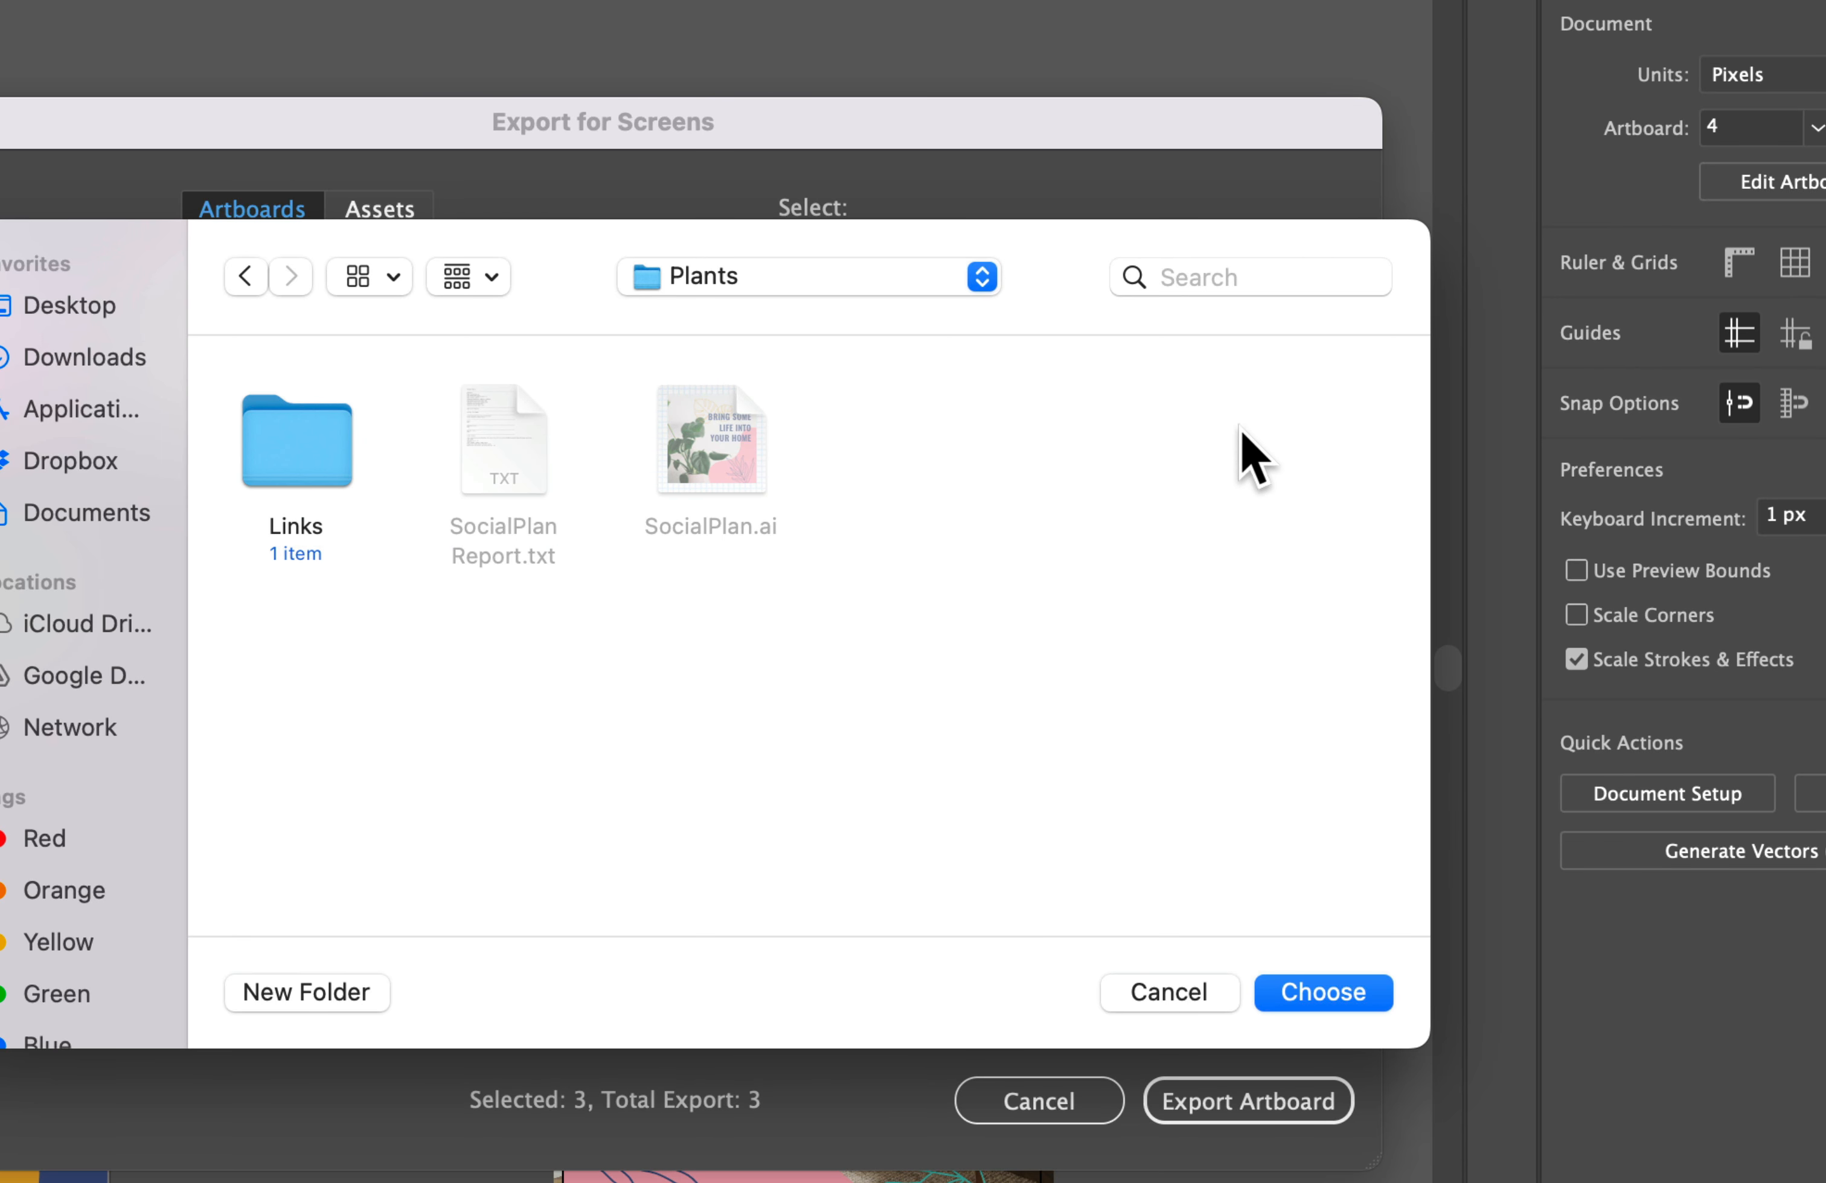
click(1320, 993)
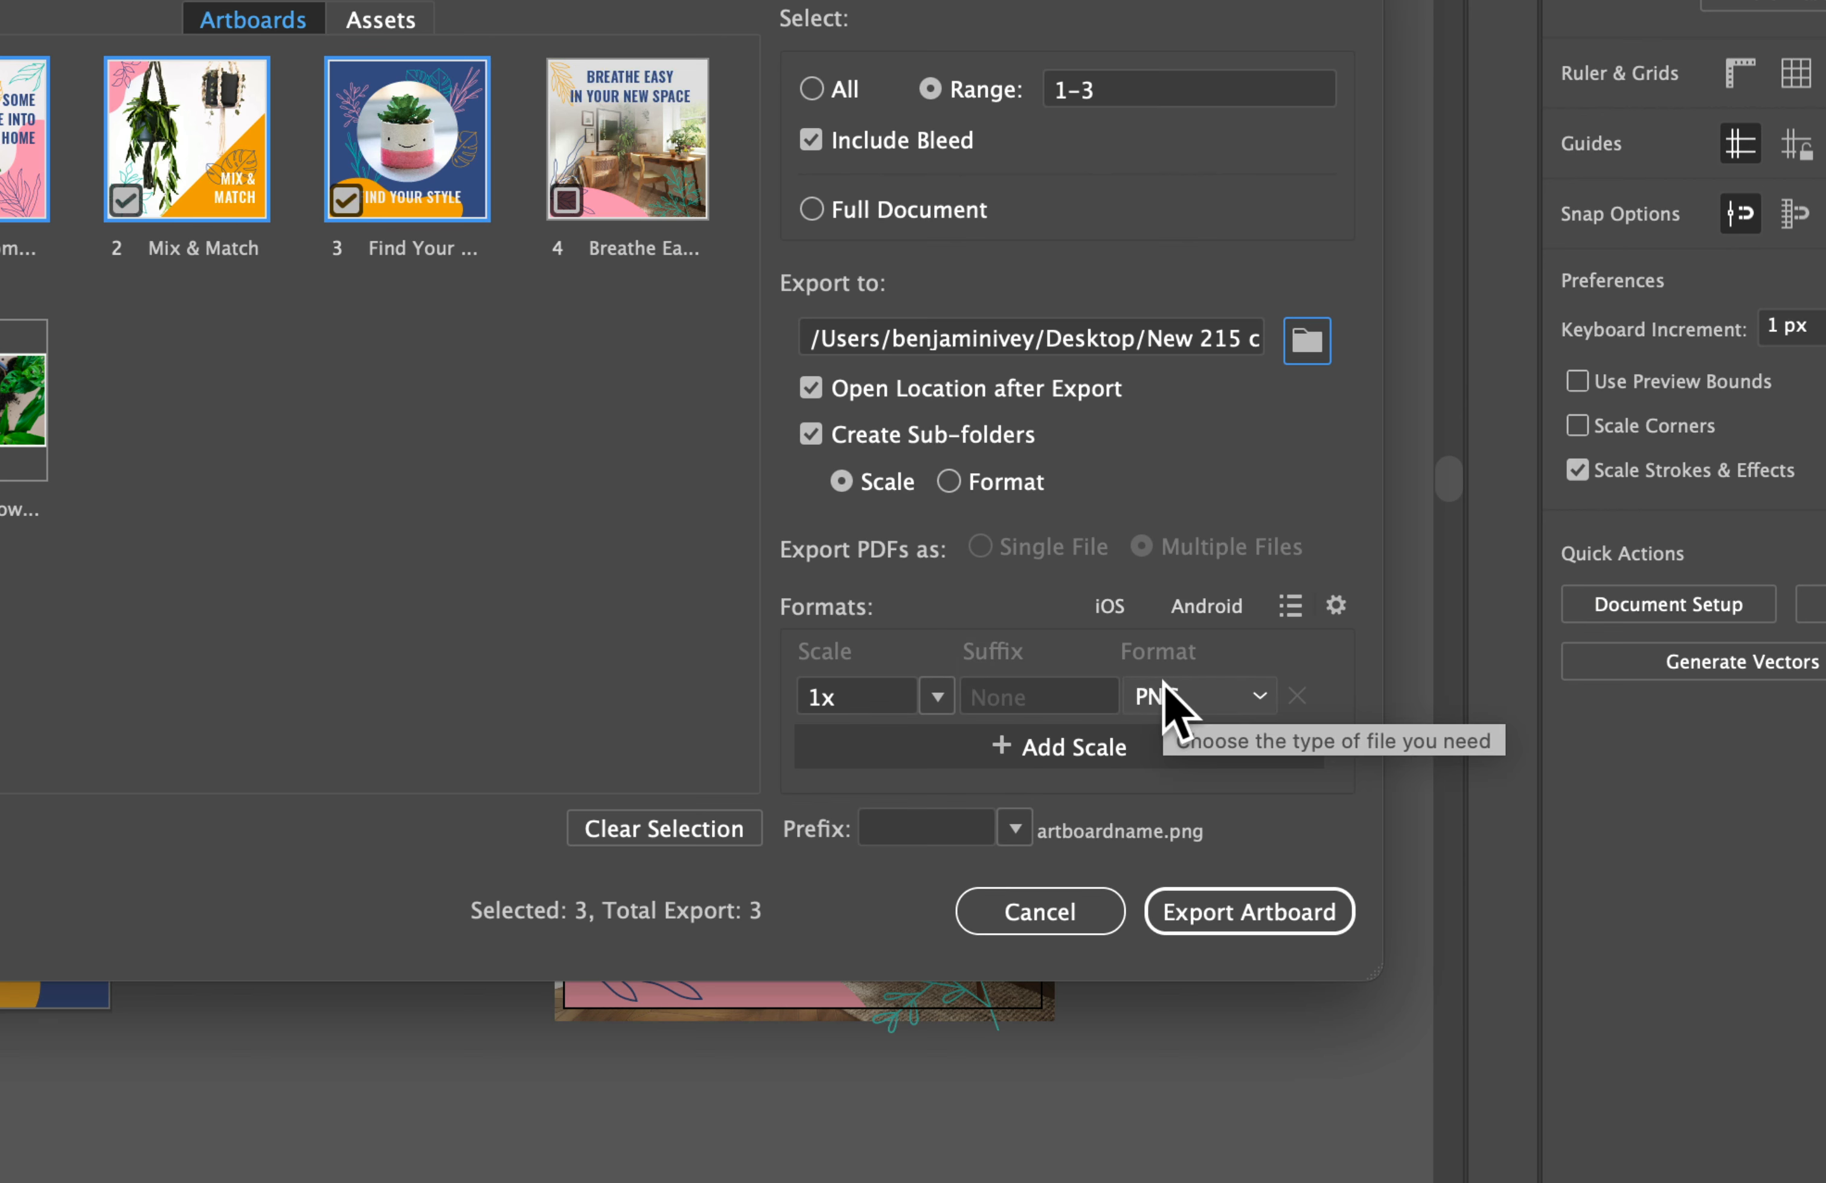
Step: Use PNG for the 1x scale, add a 2x scale in JPG 80 format, and export the artboards
click(1212, 698)
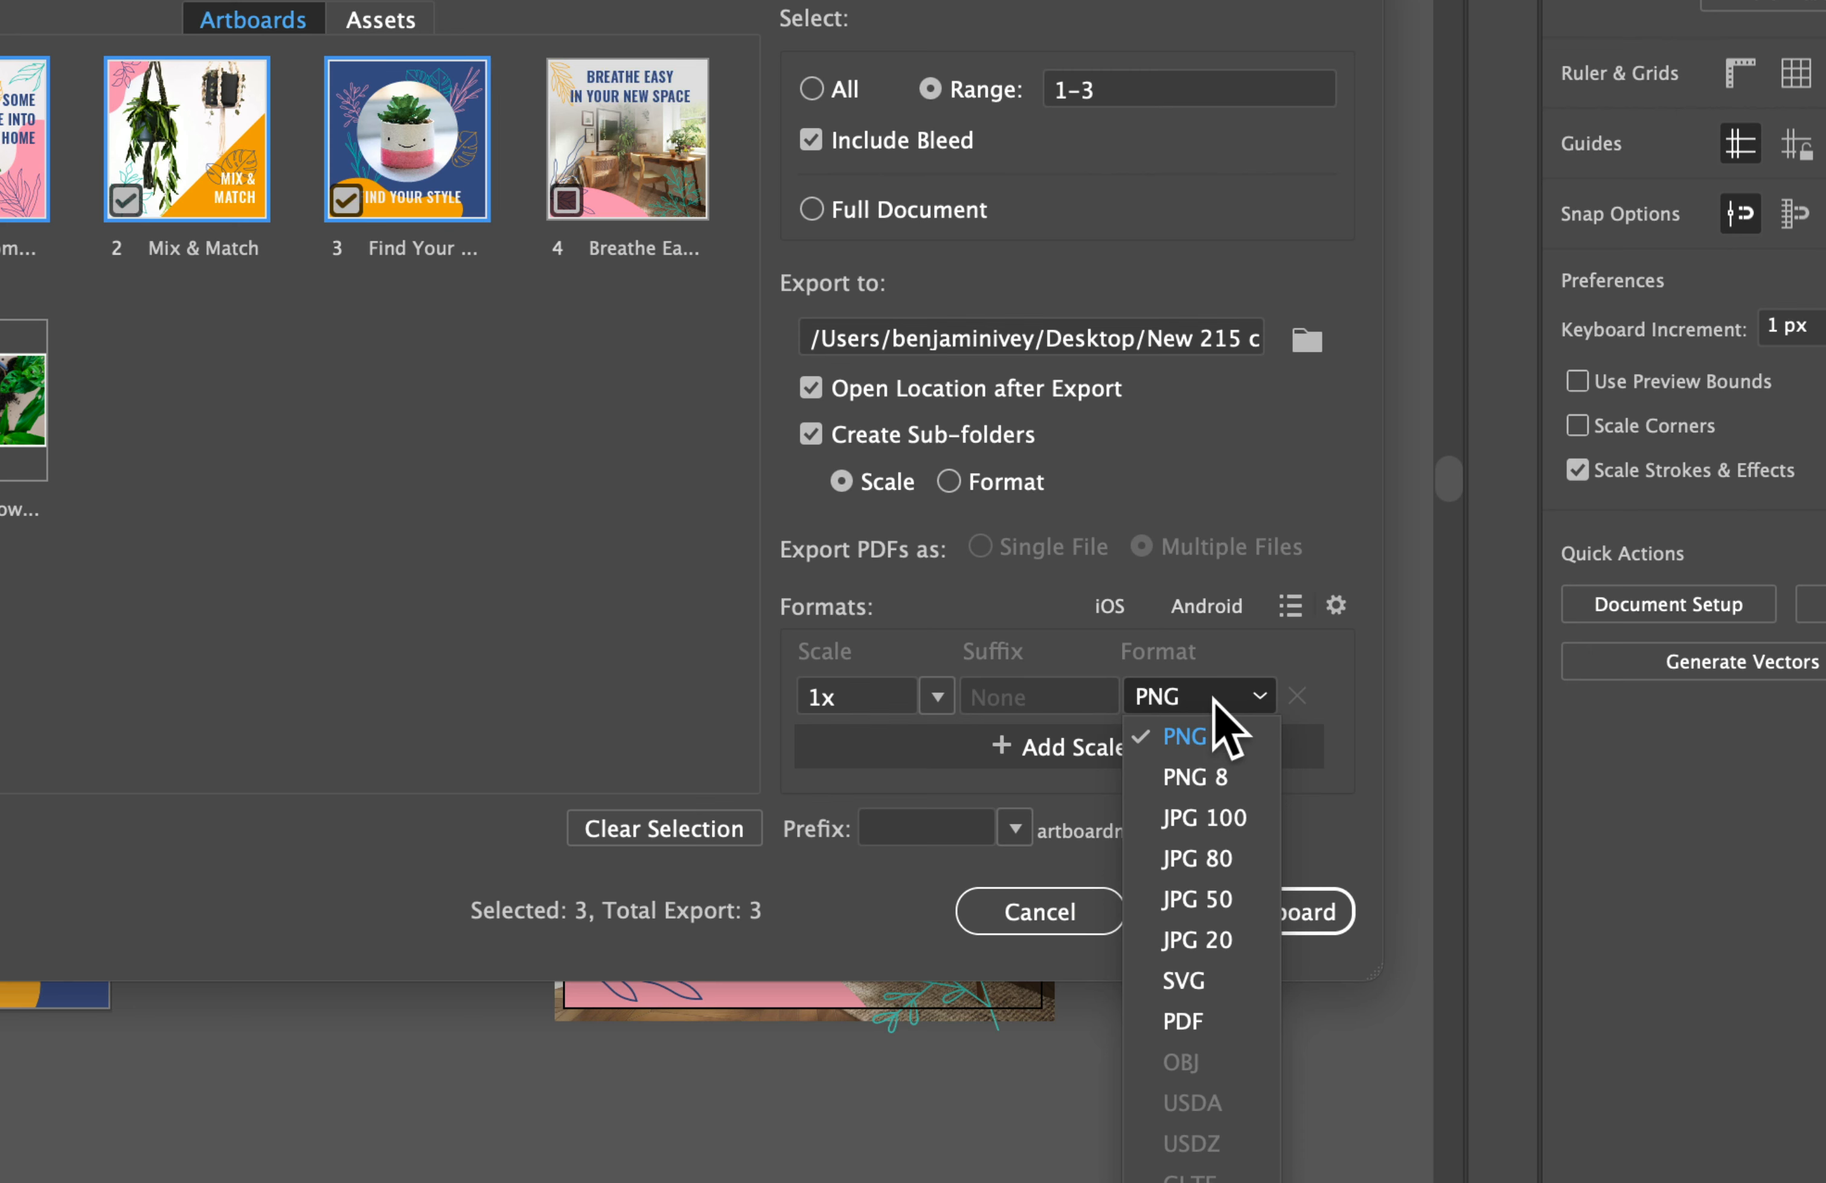
click(1203, 737)
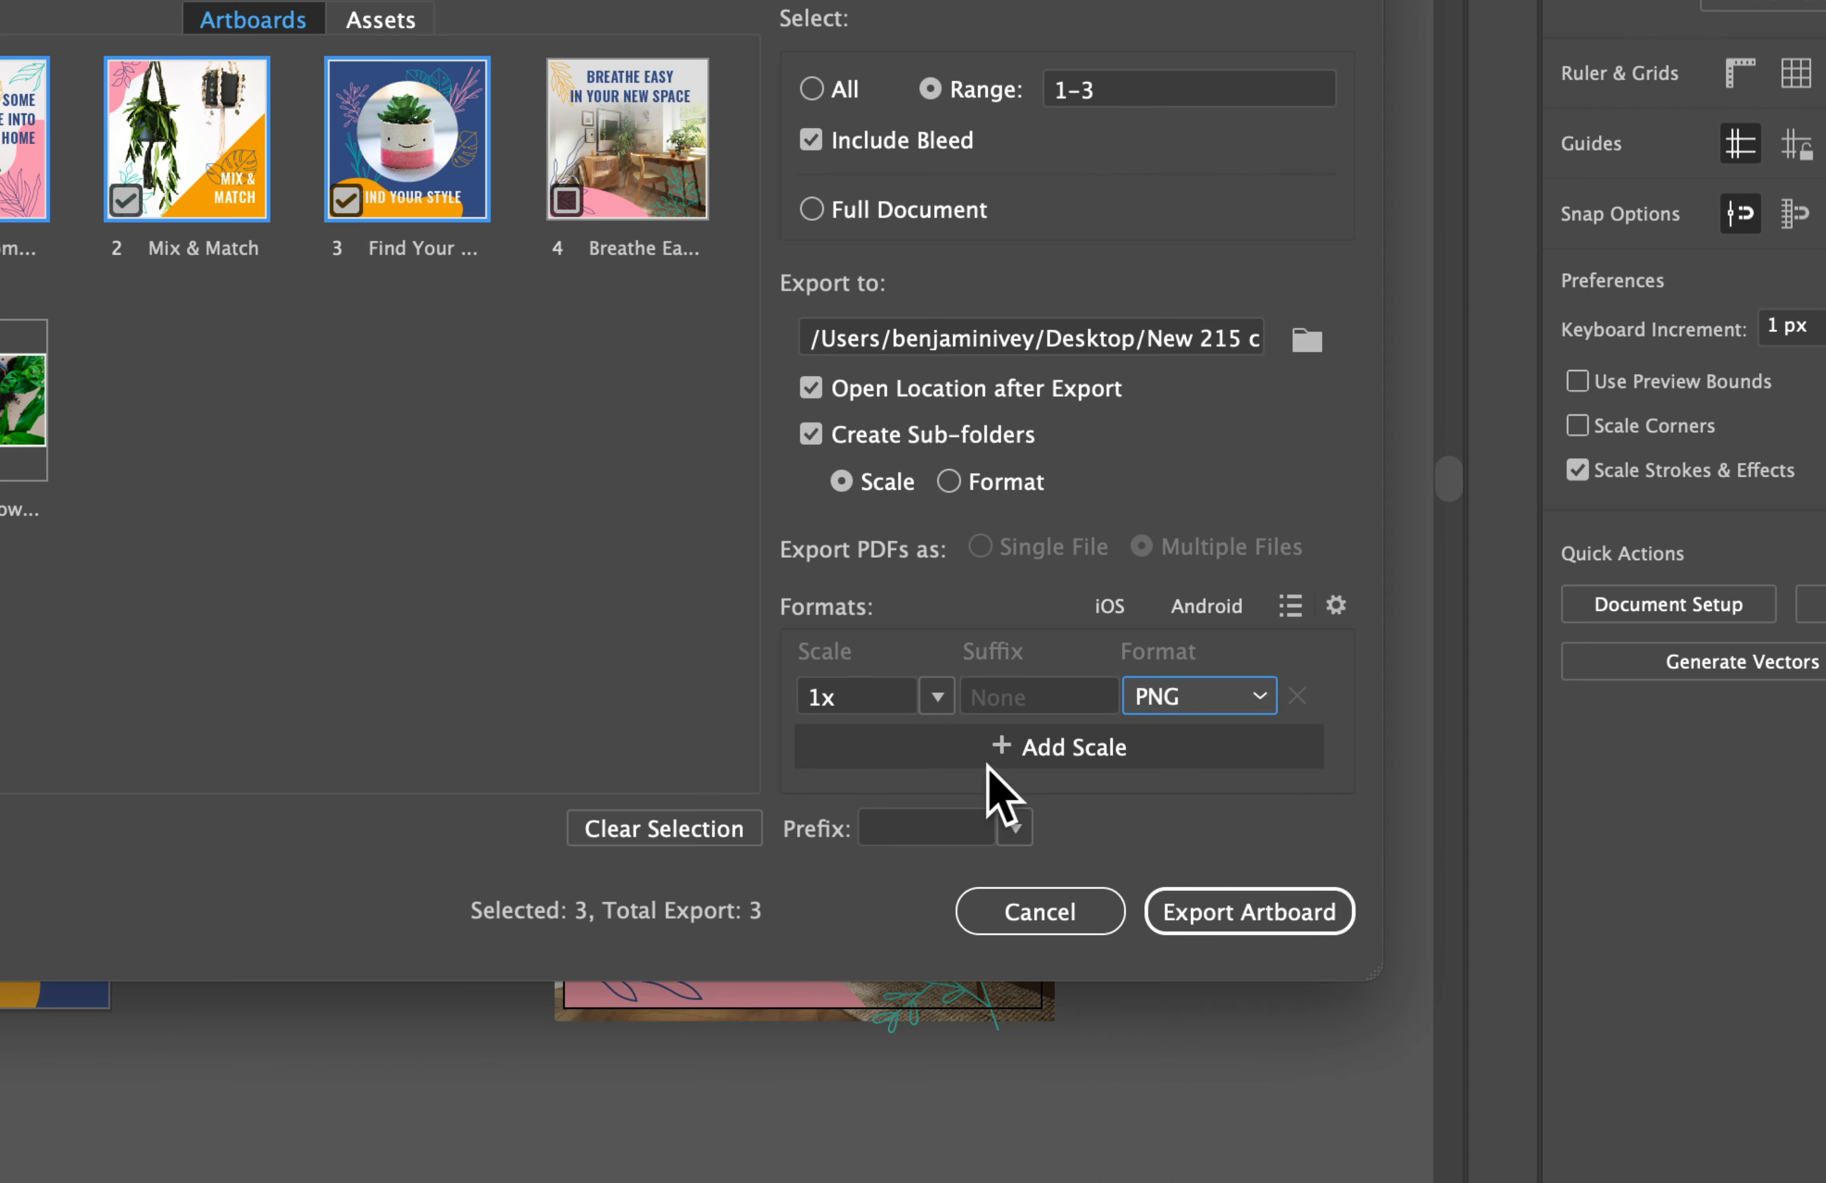
click(1035, 753)
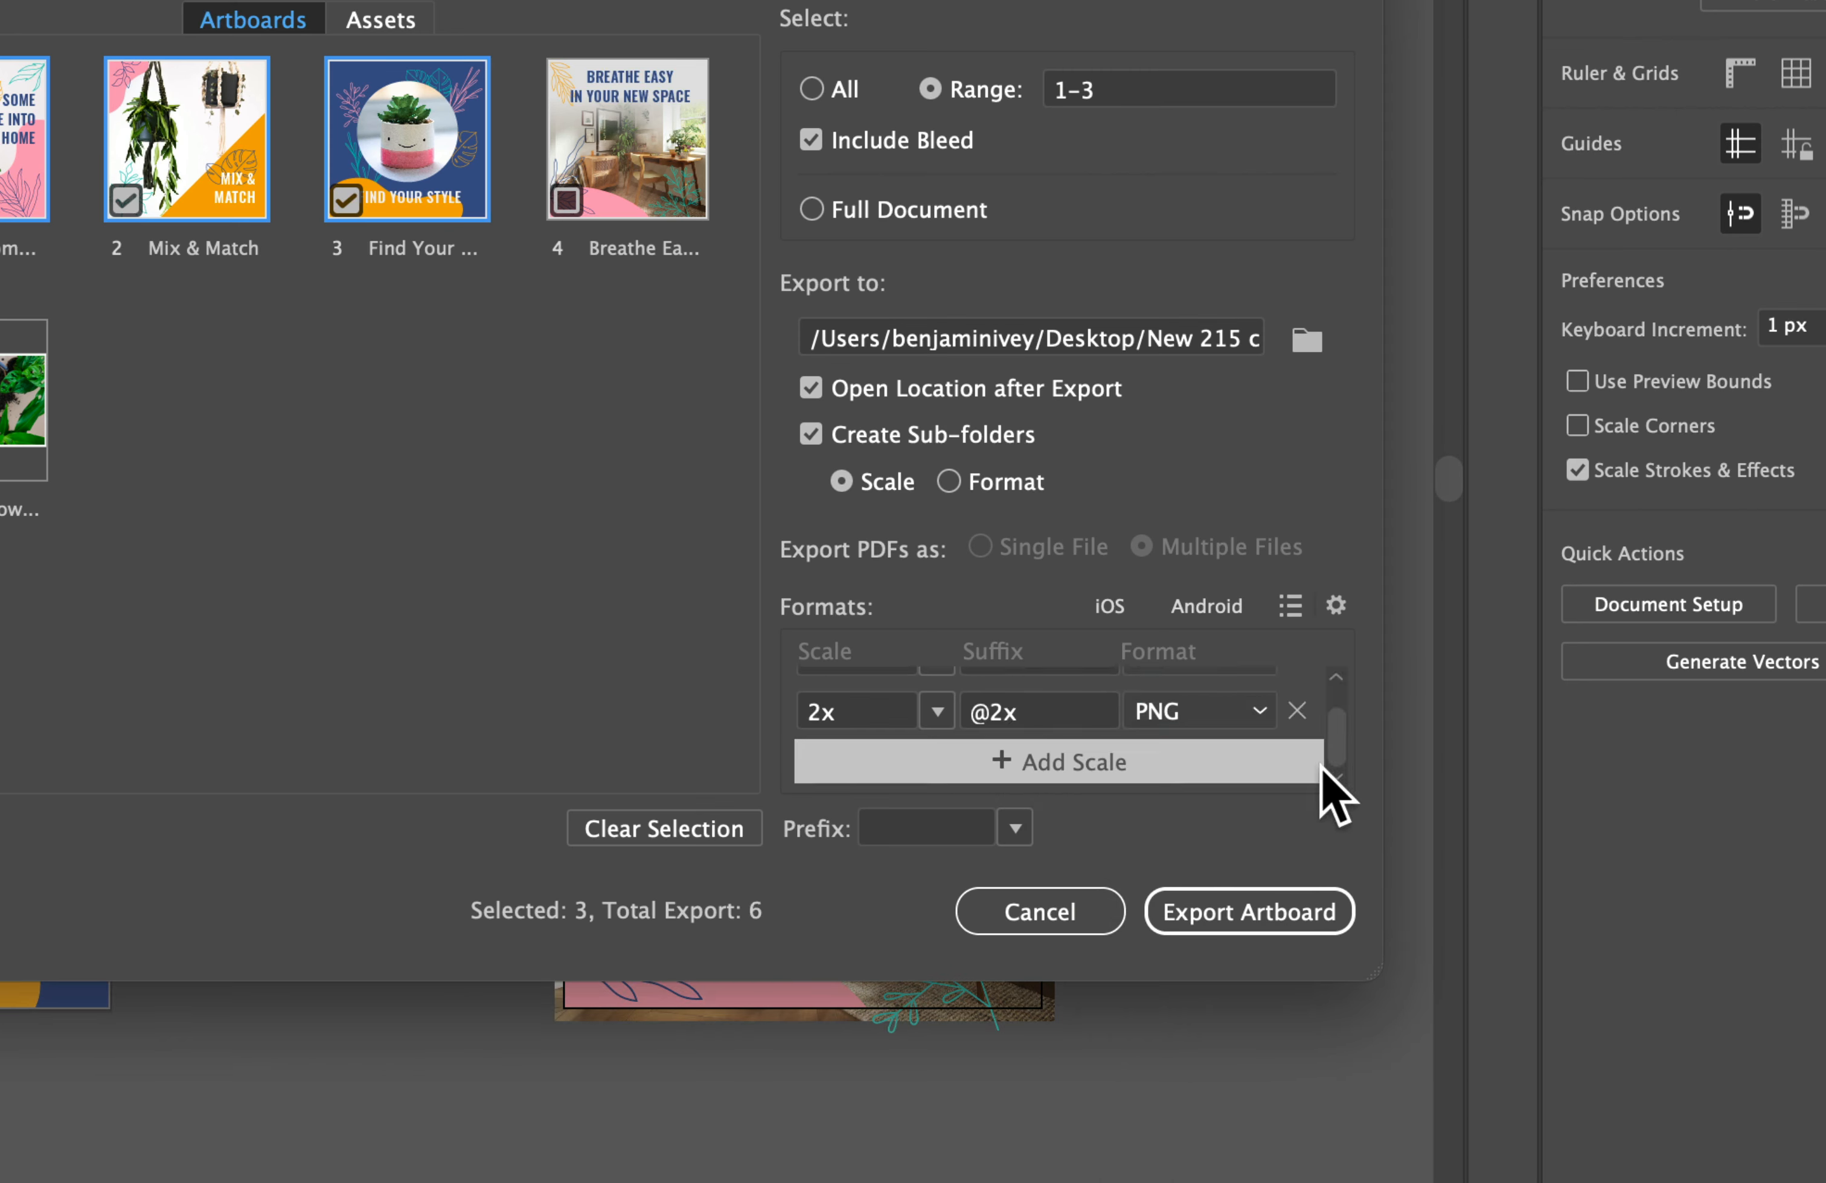
scroll(1338, 739, up, 2)
scroll(1260, 747, down, 2)
click(1246, 713)
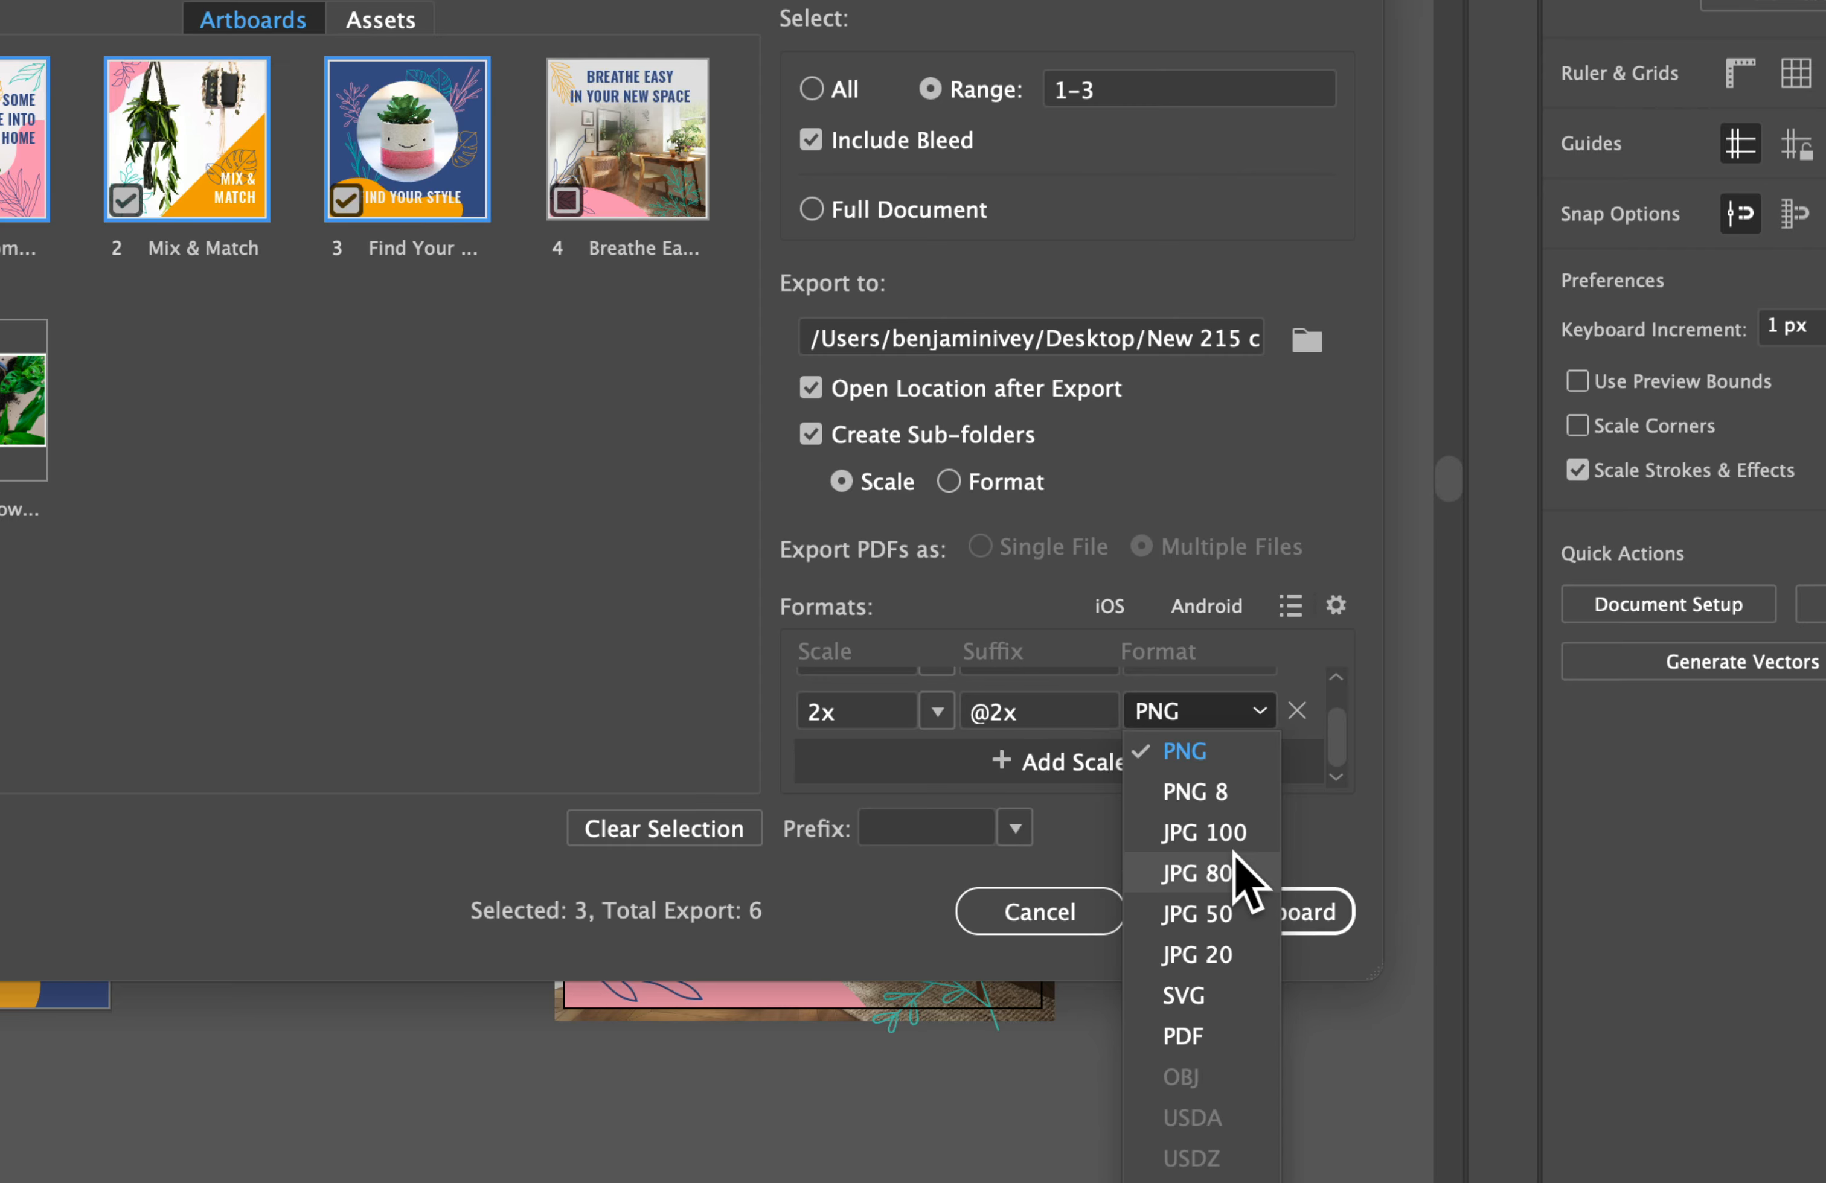
click(1240, 874)
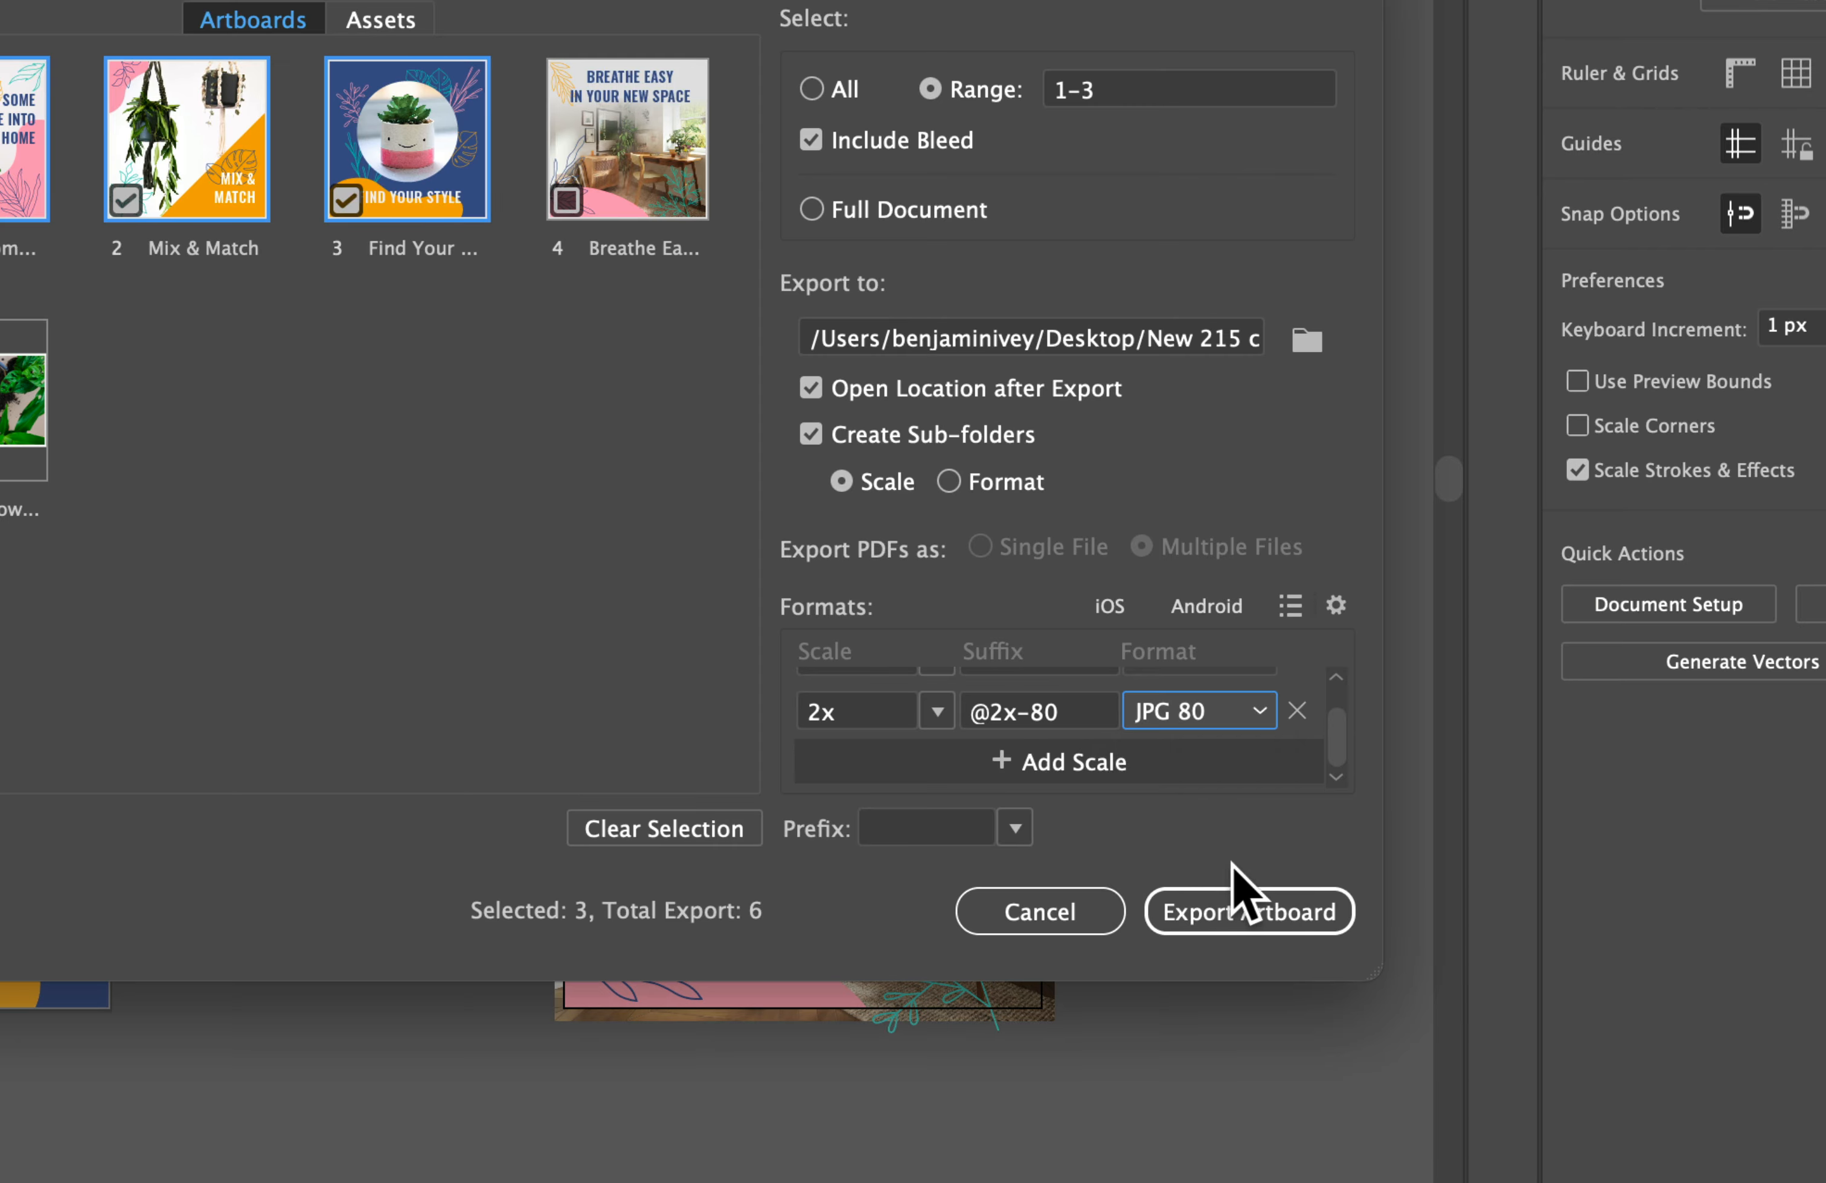
click(1063, 718)
click(1237, 925)
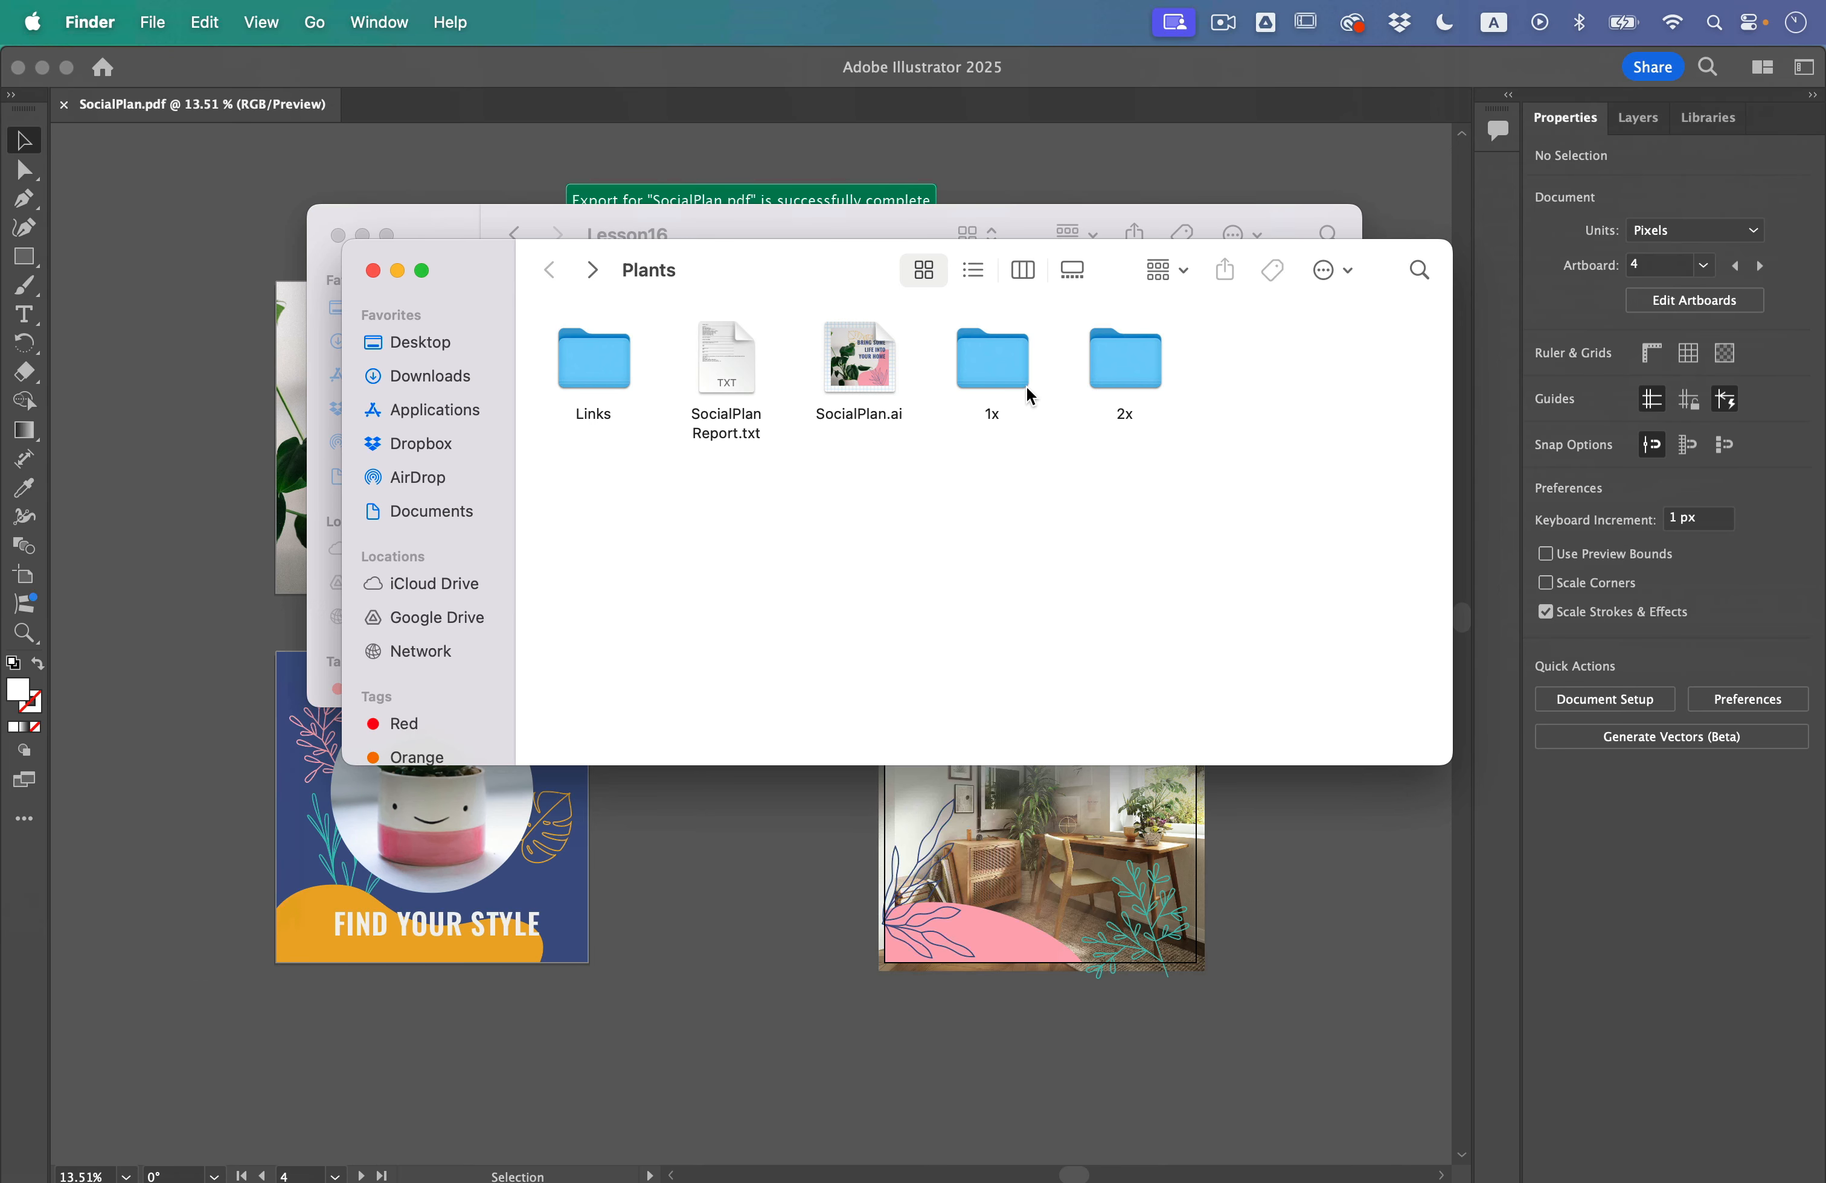
Step: Look inside the exported 1x and 2x folders in Finder, return to the Plants folder and switch back to Illustrator
double_click(1004, 365)
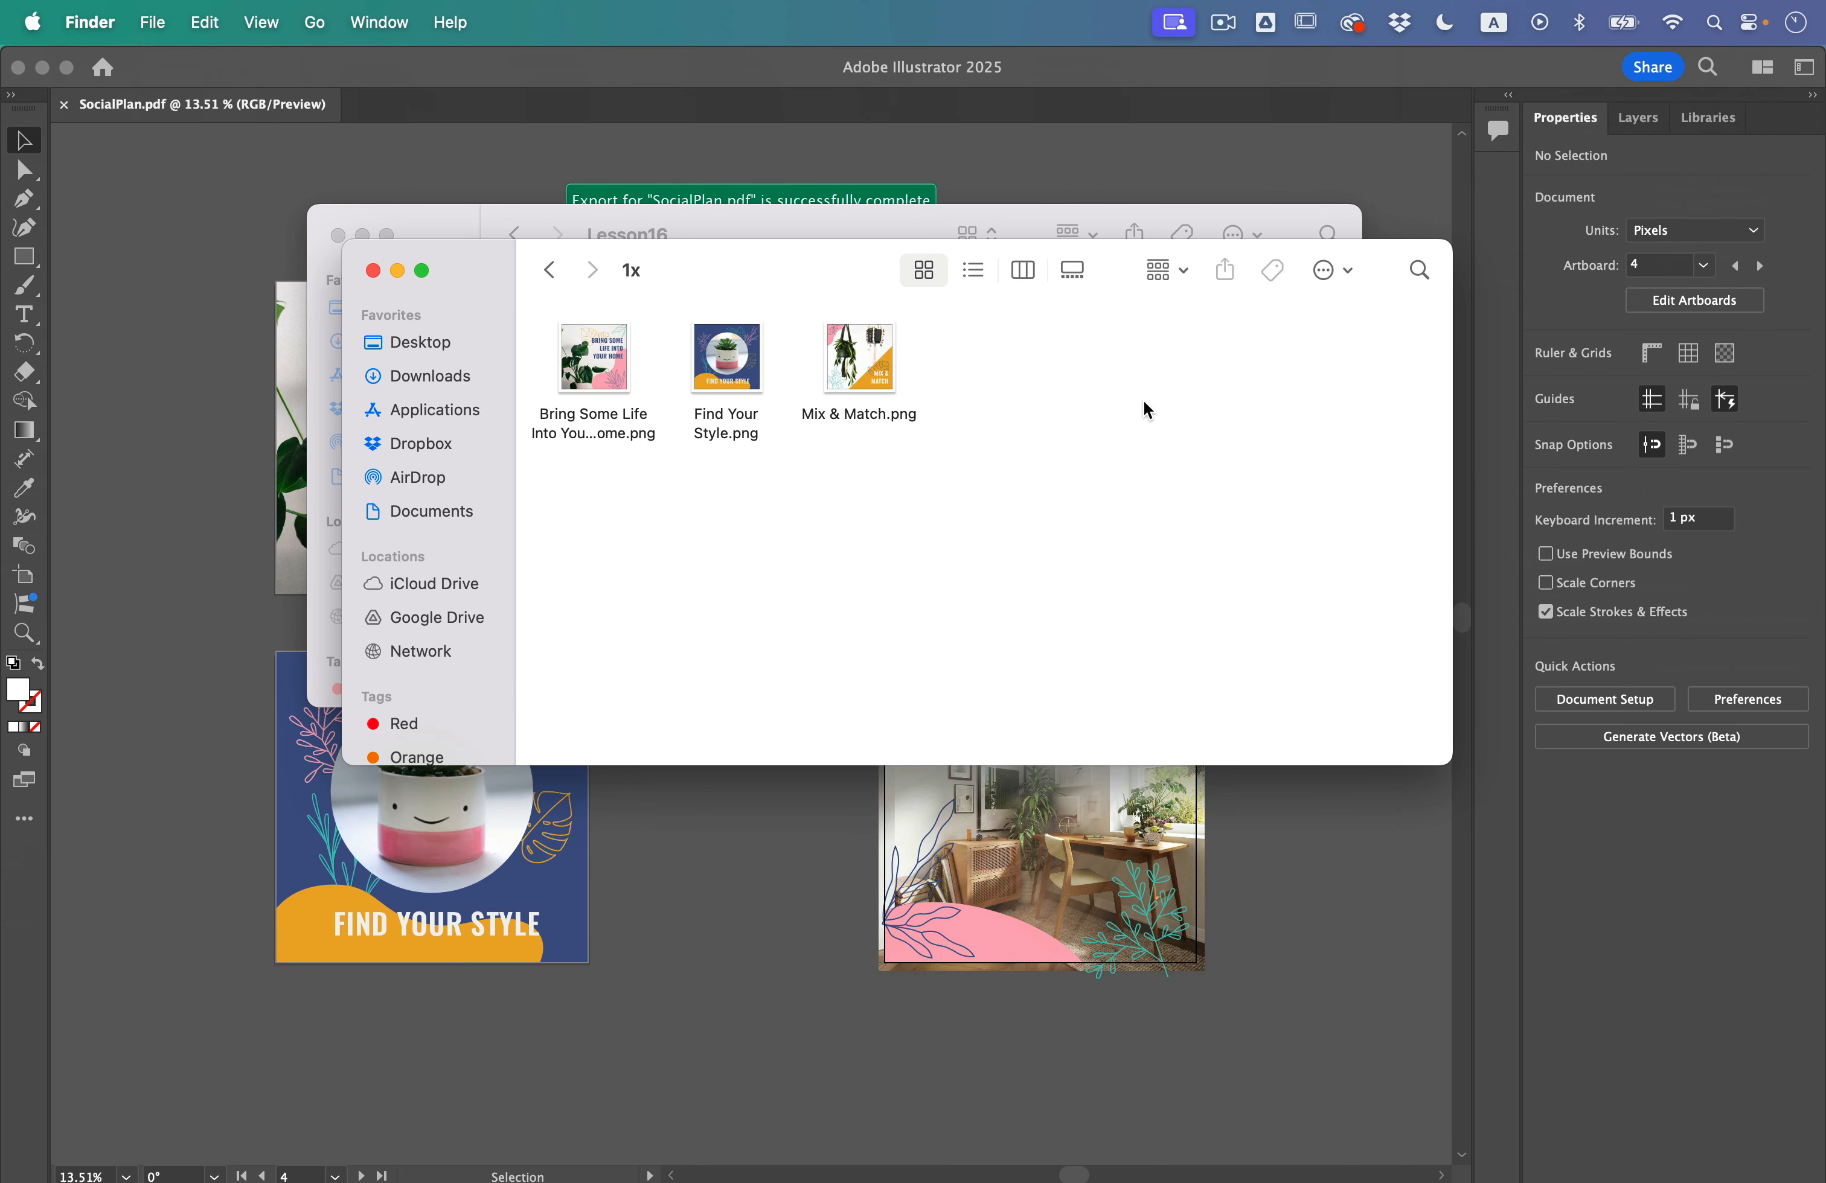
click(552, 290)
double_click(1125, 369)
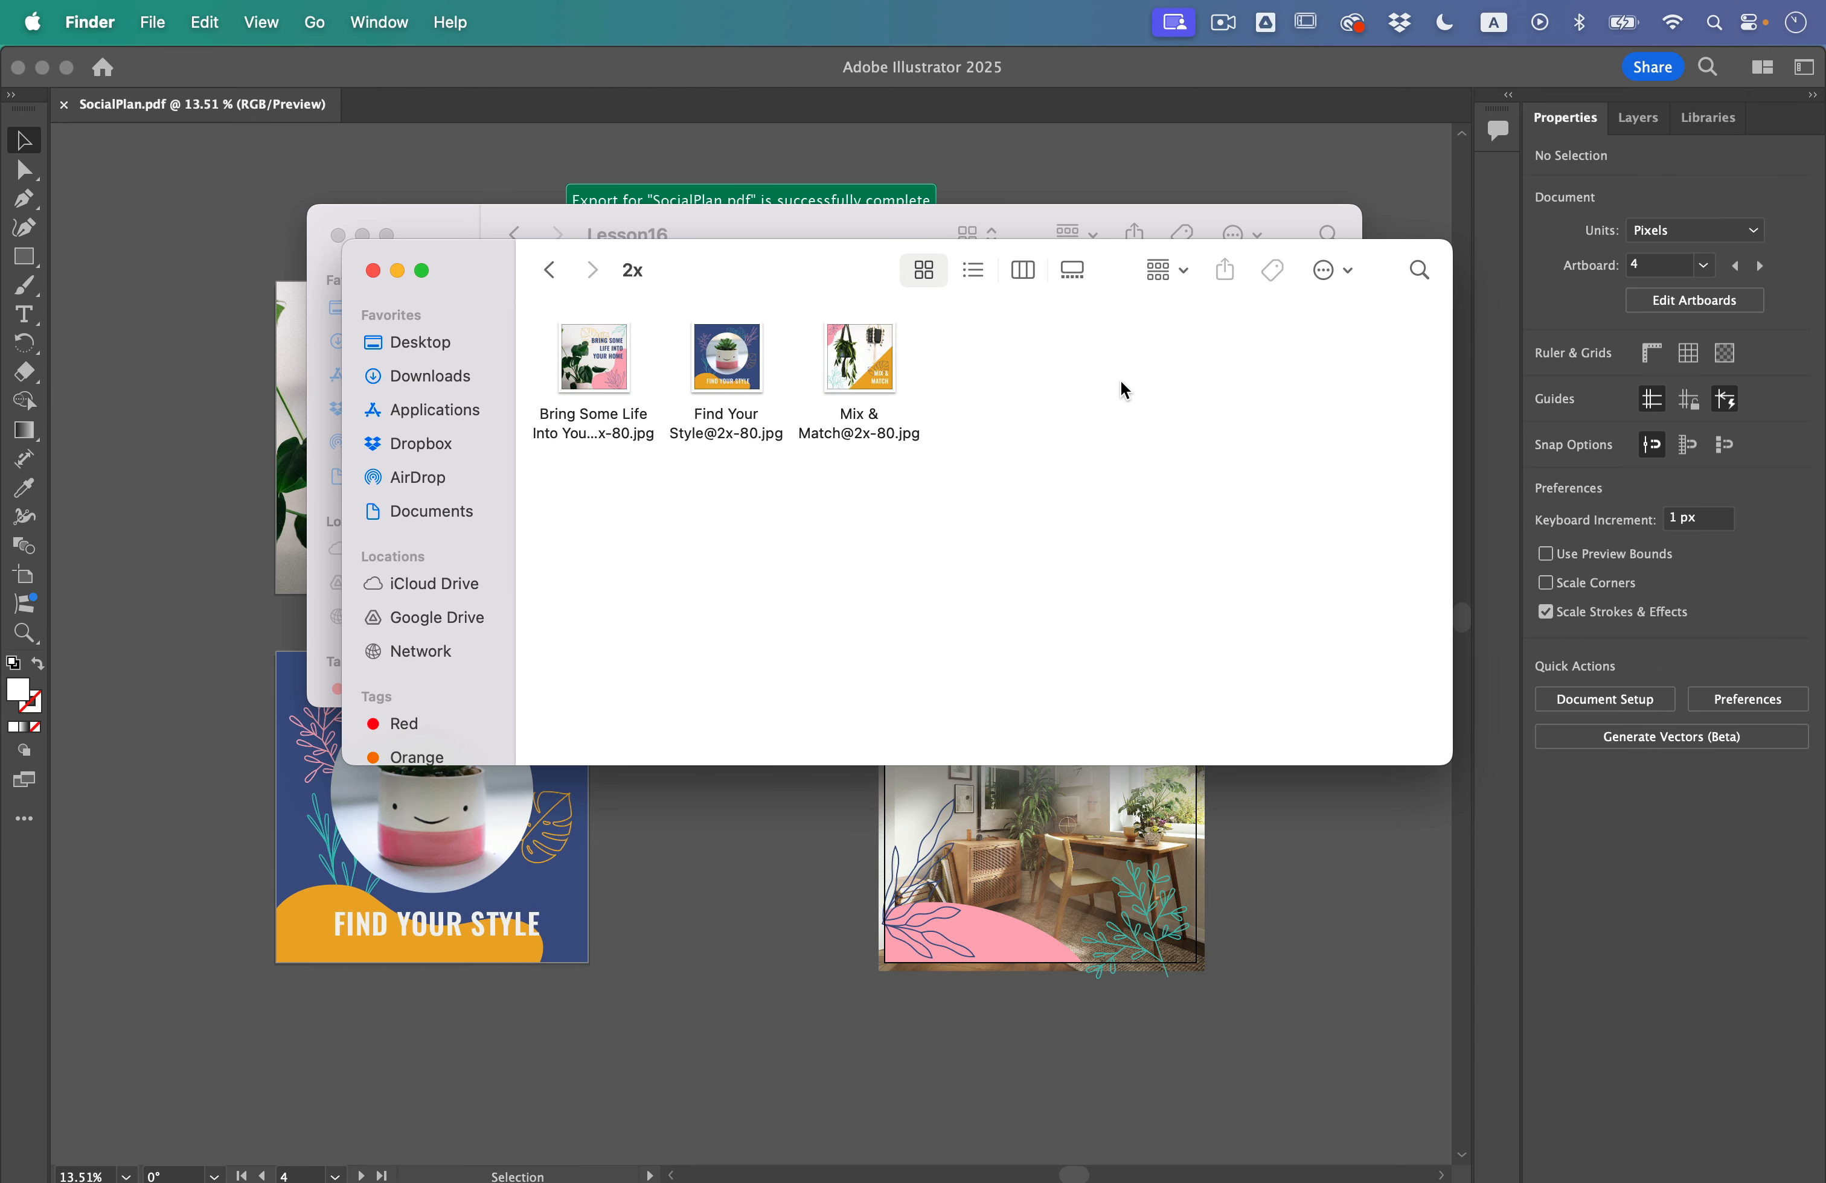
click(552, 270)
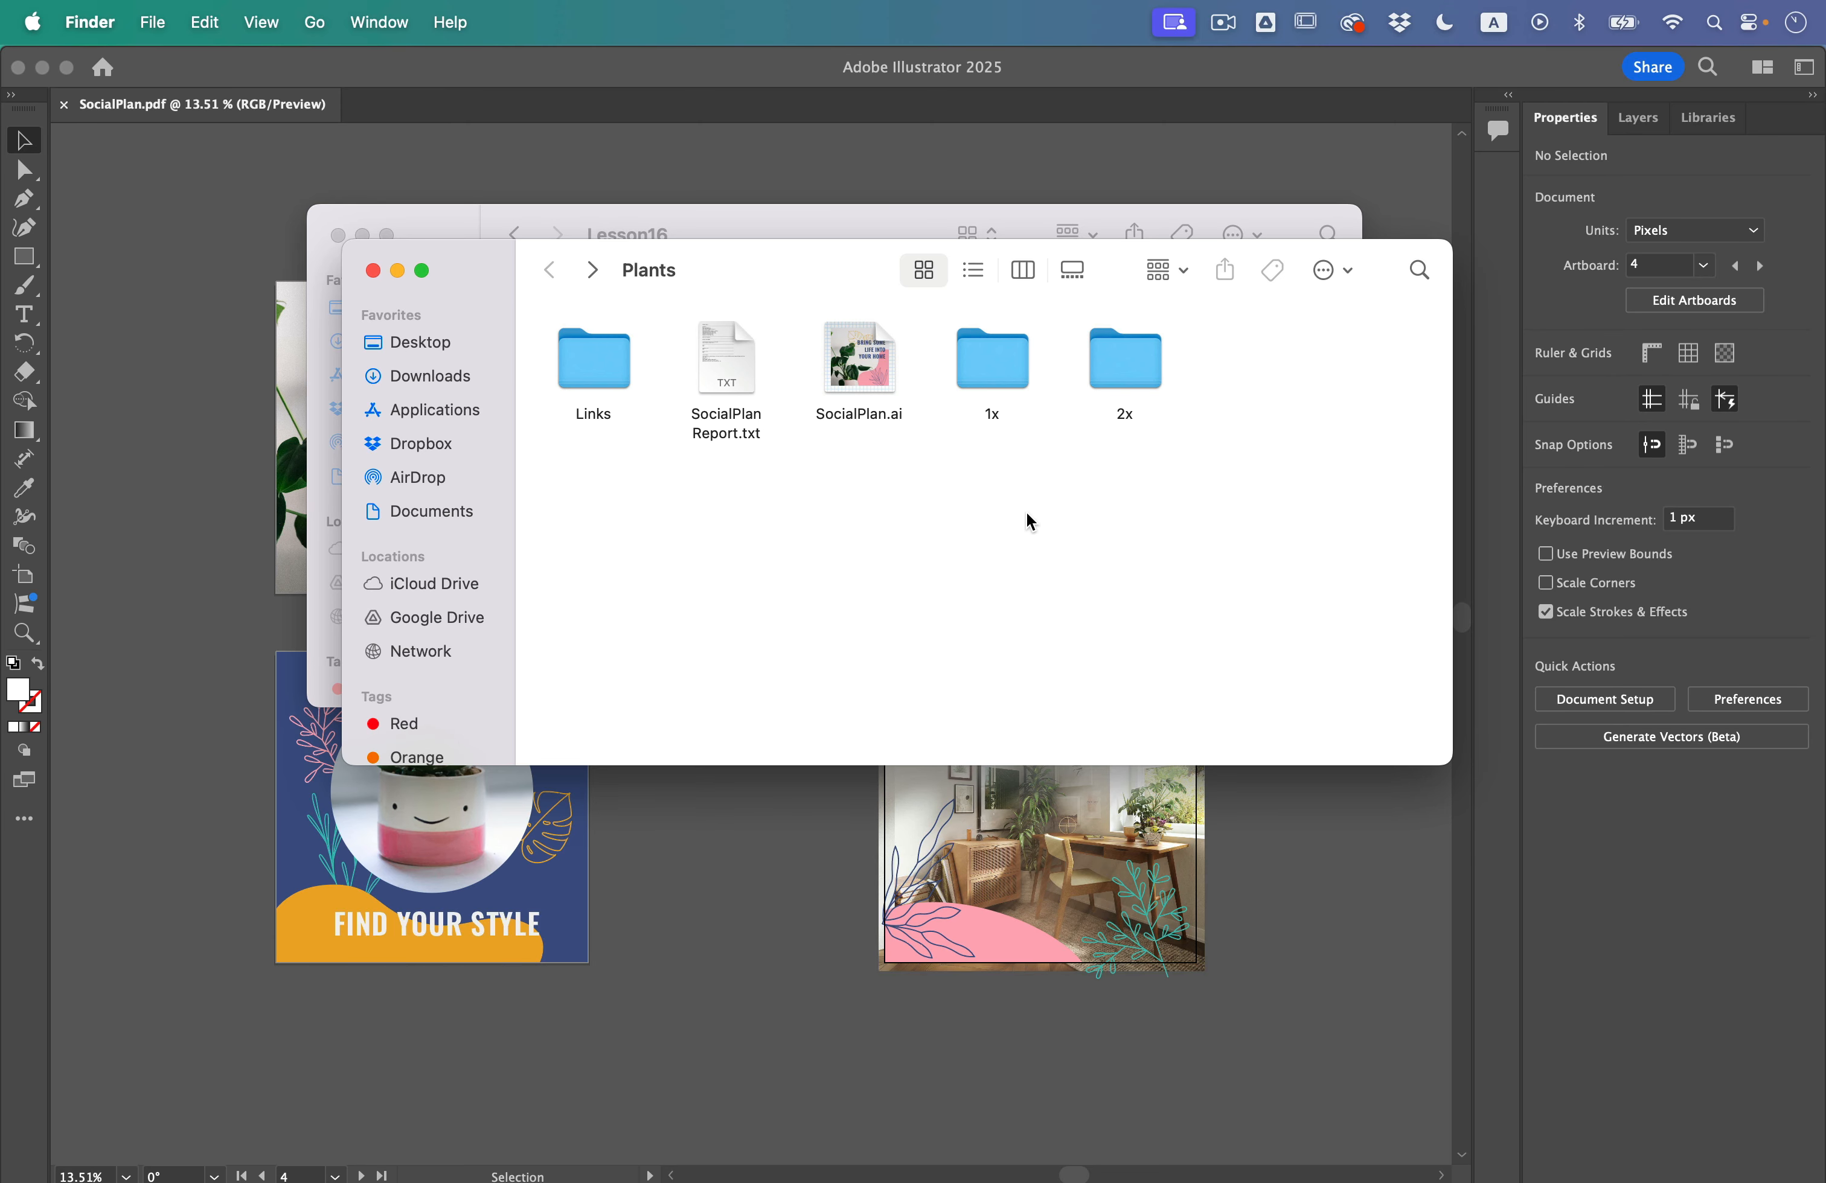
click(789, 826)
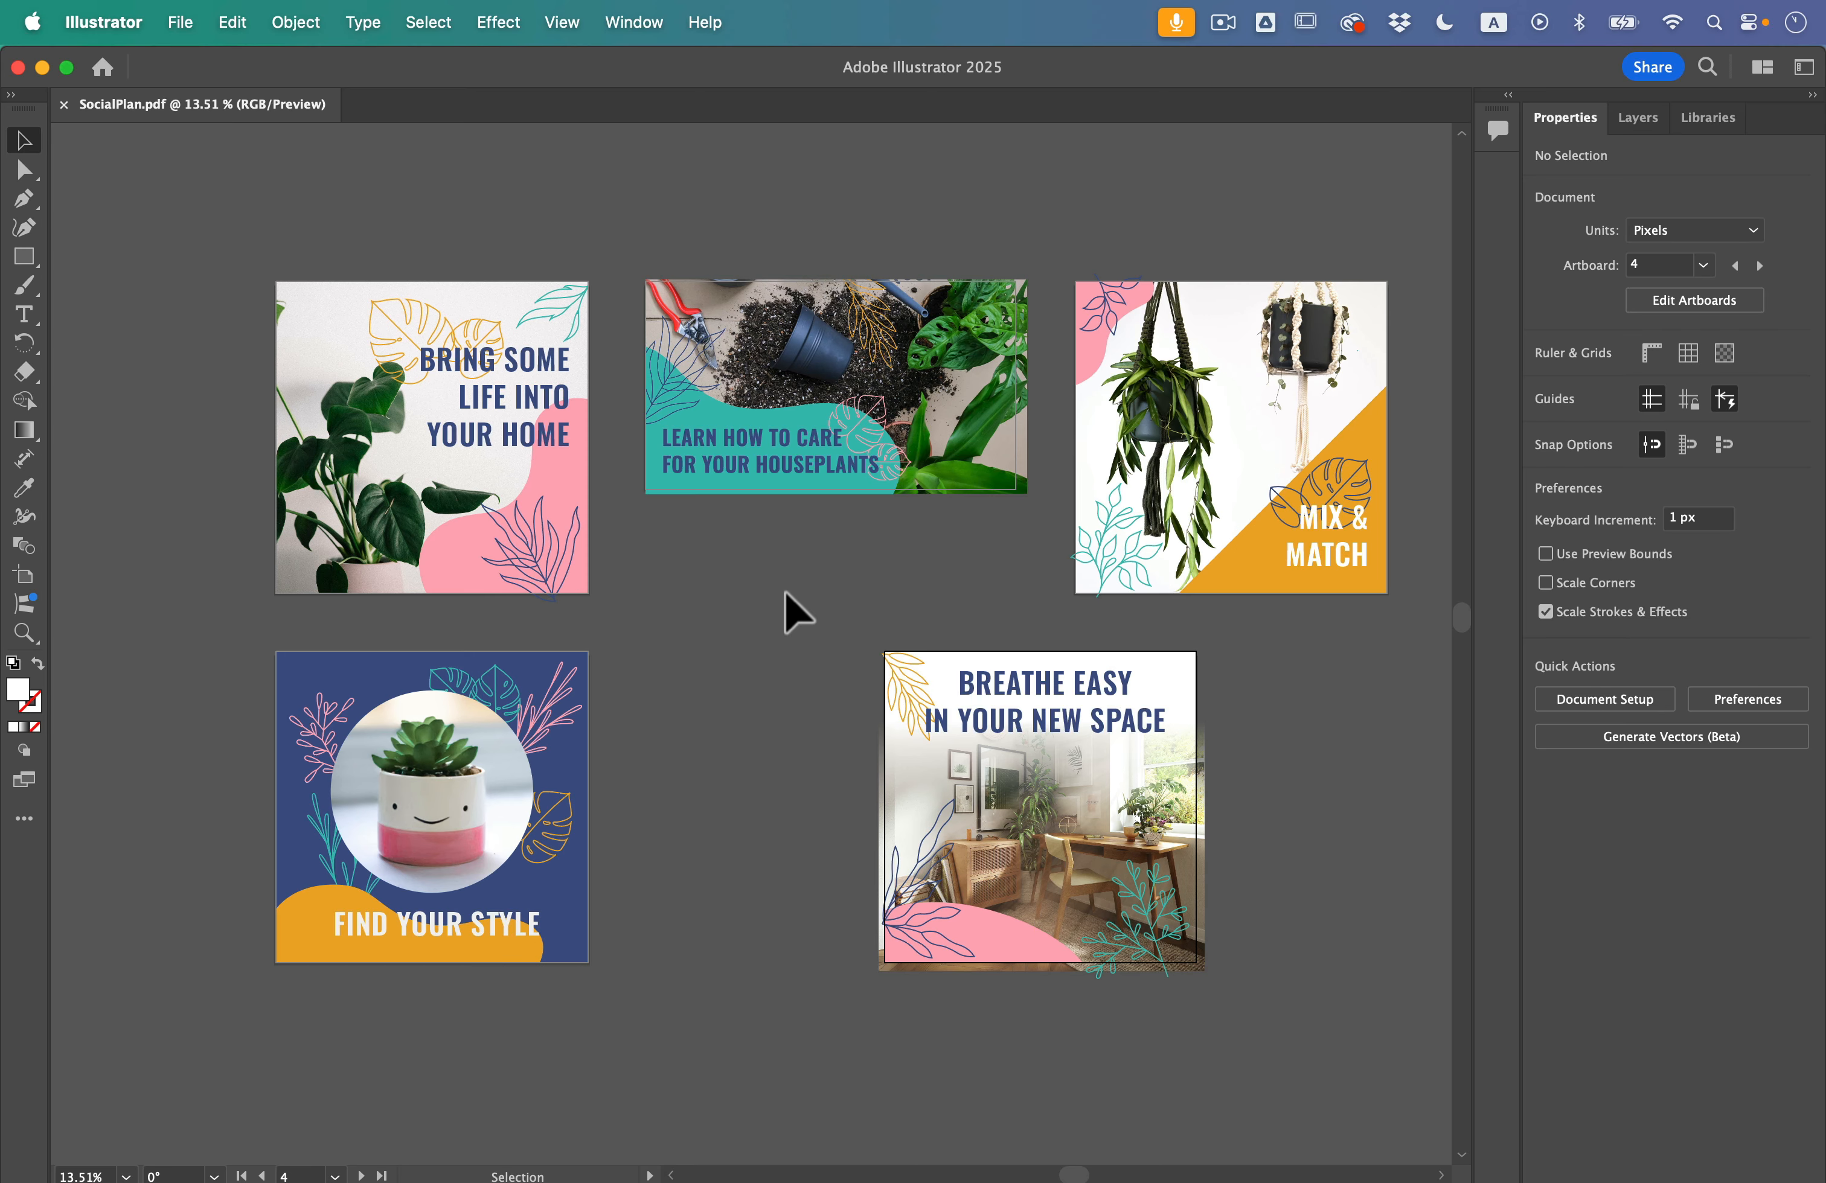
Step: Open L16_share.ai from the Lesson16 folder in Illustrator and fit the artboard in view
key(ctrl+Up)
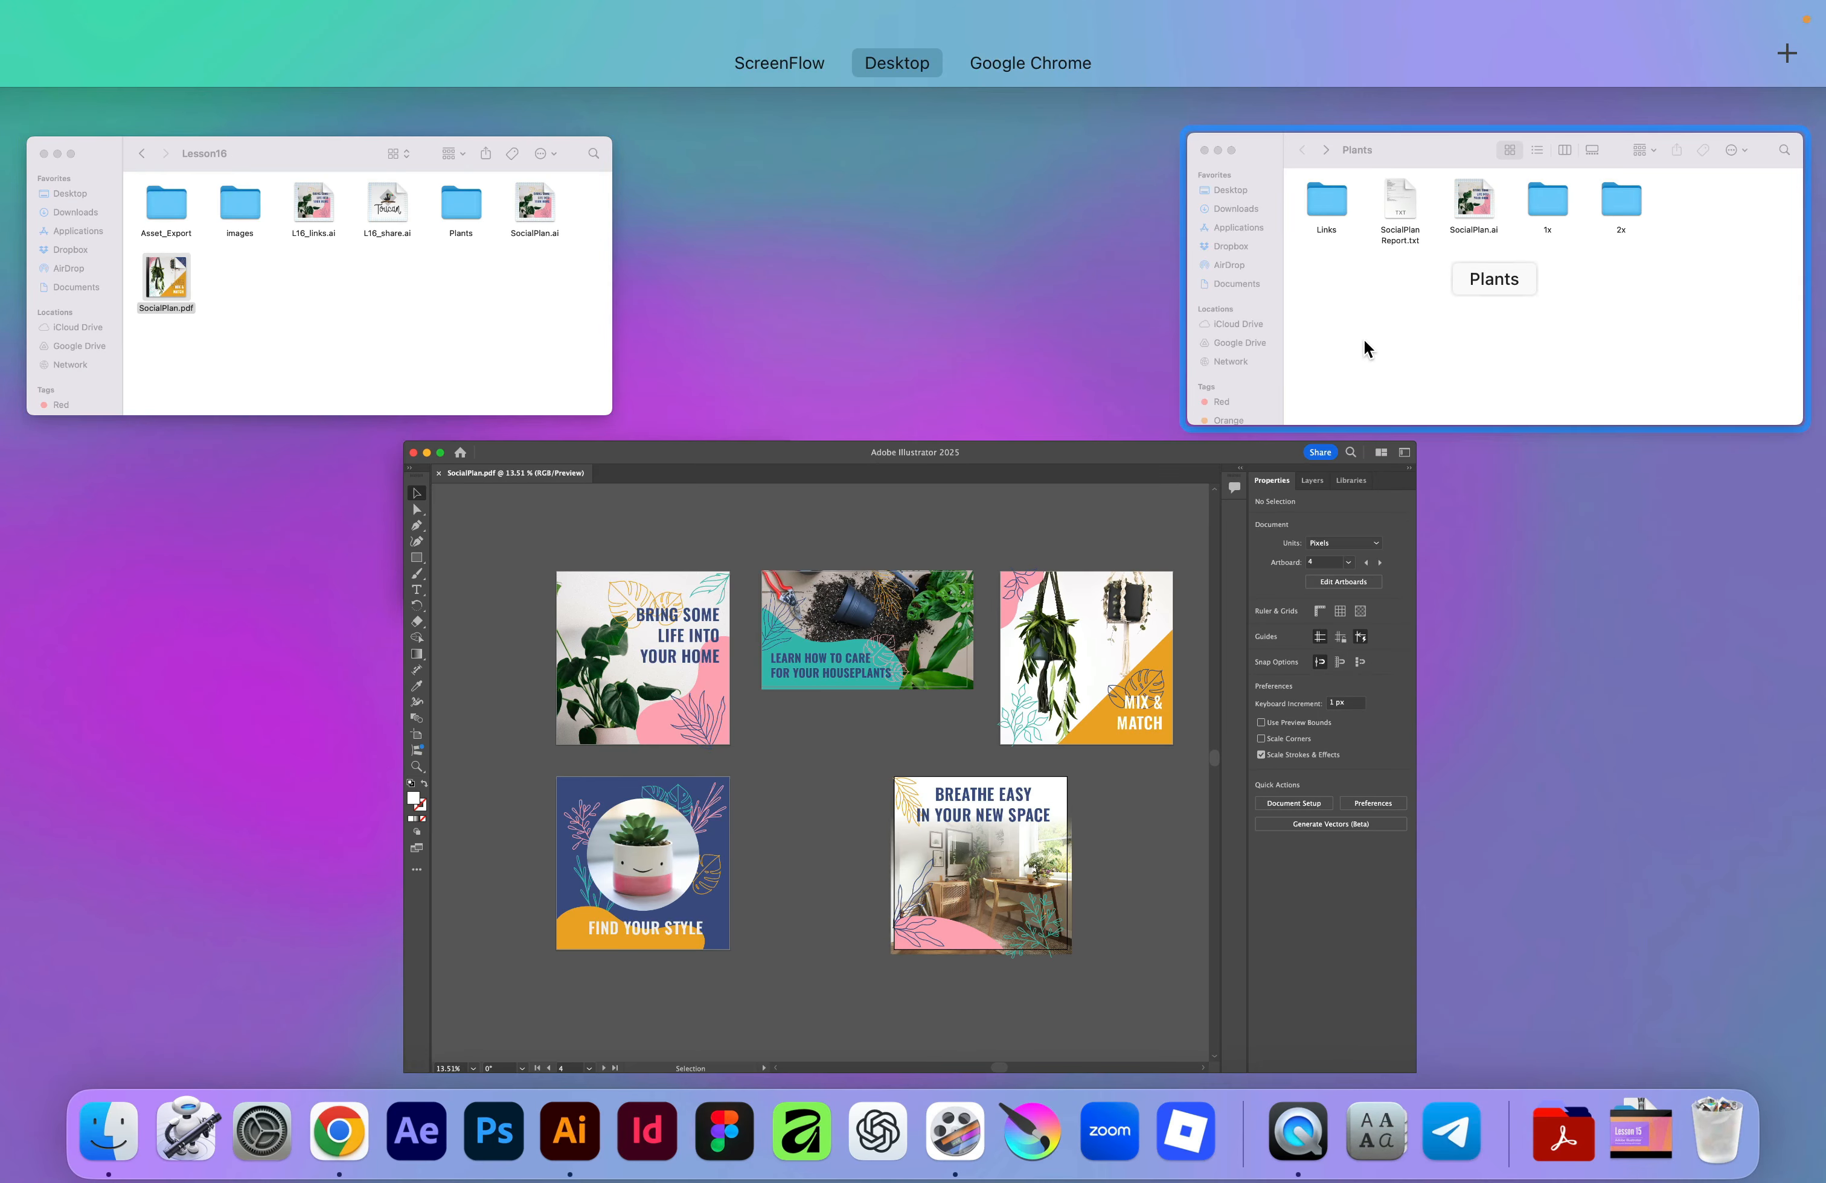
click(419, 250)
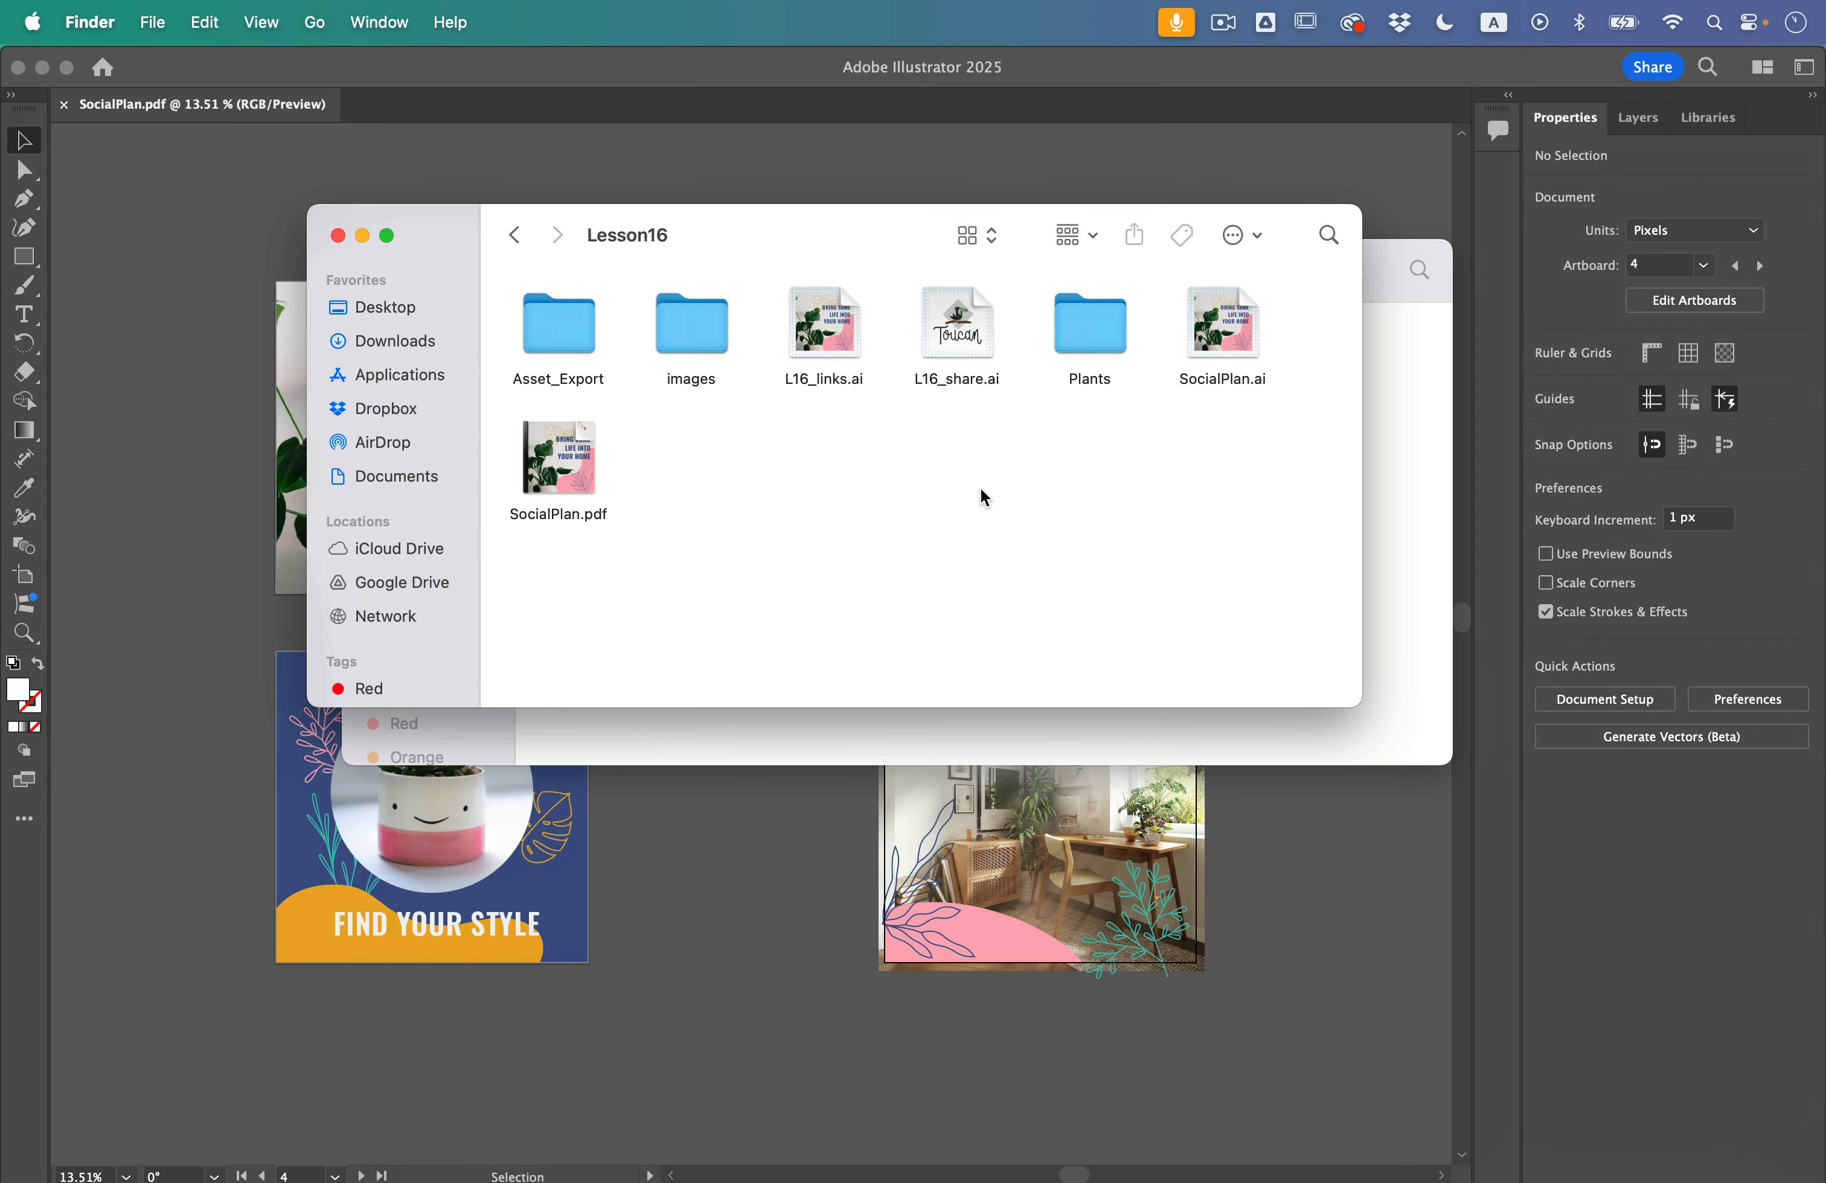
double_click(960, 312)
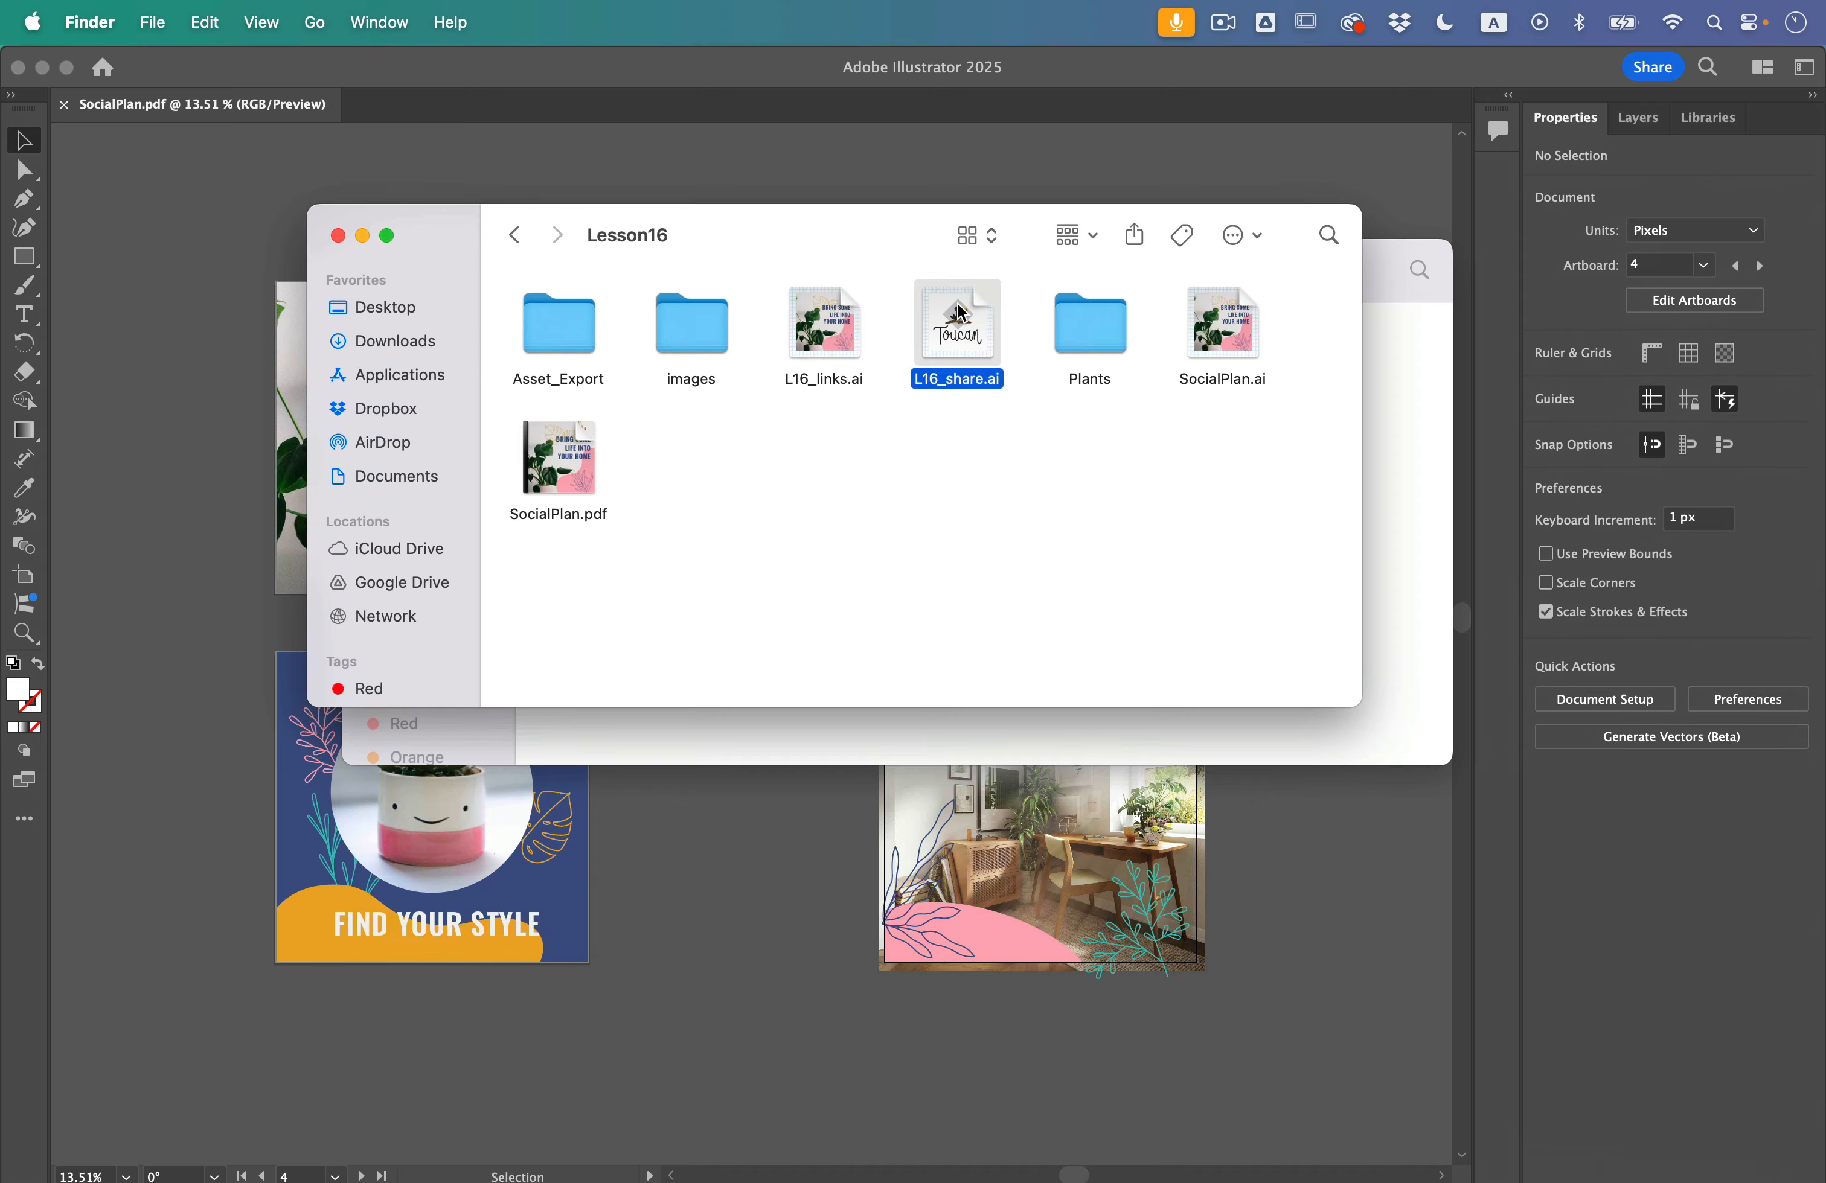
key(super+0)
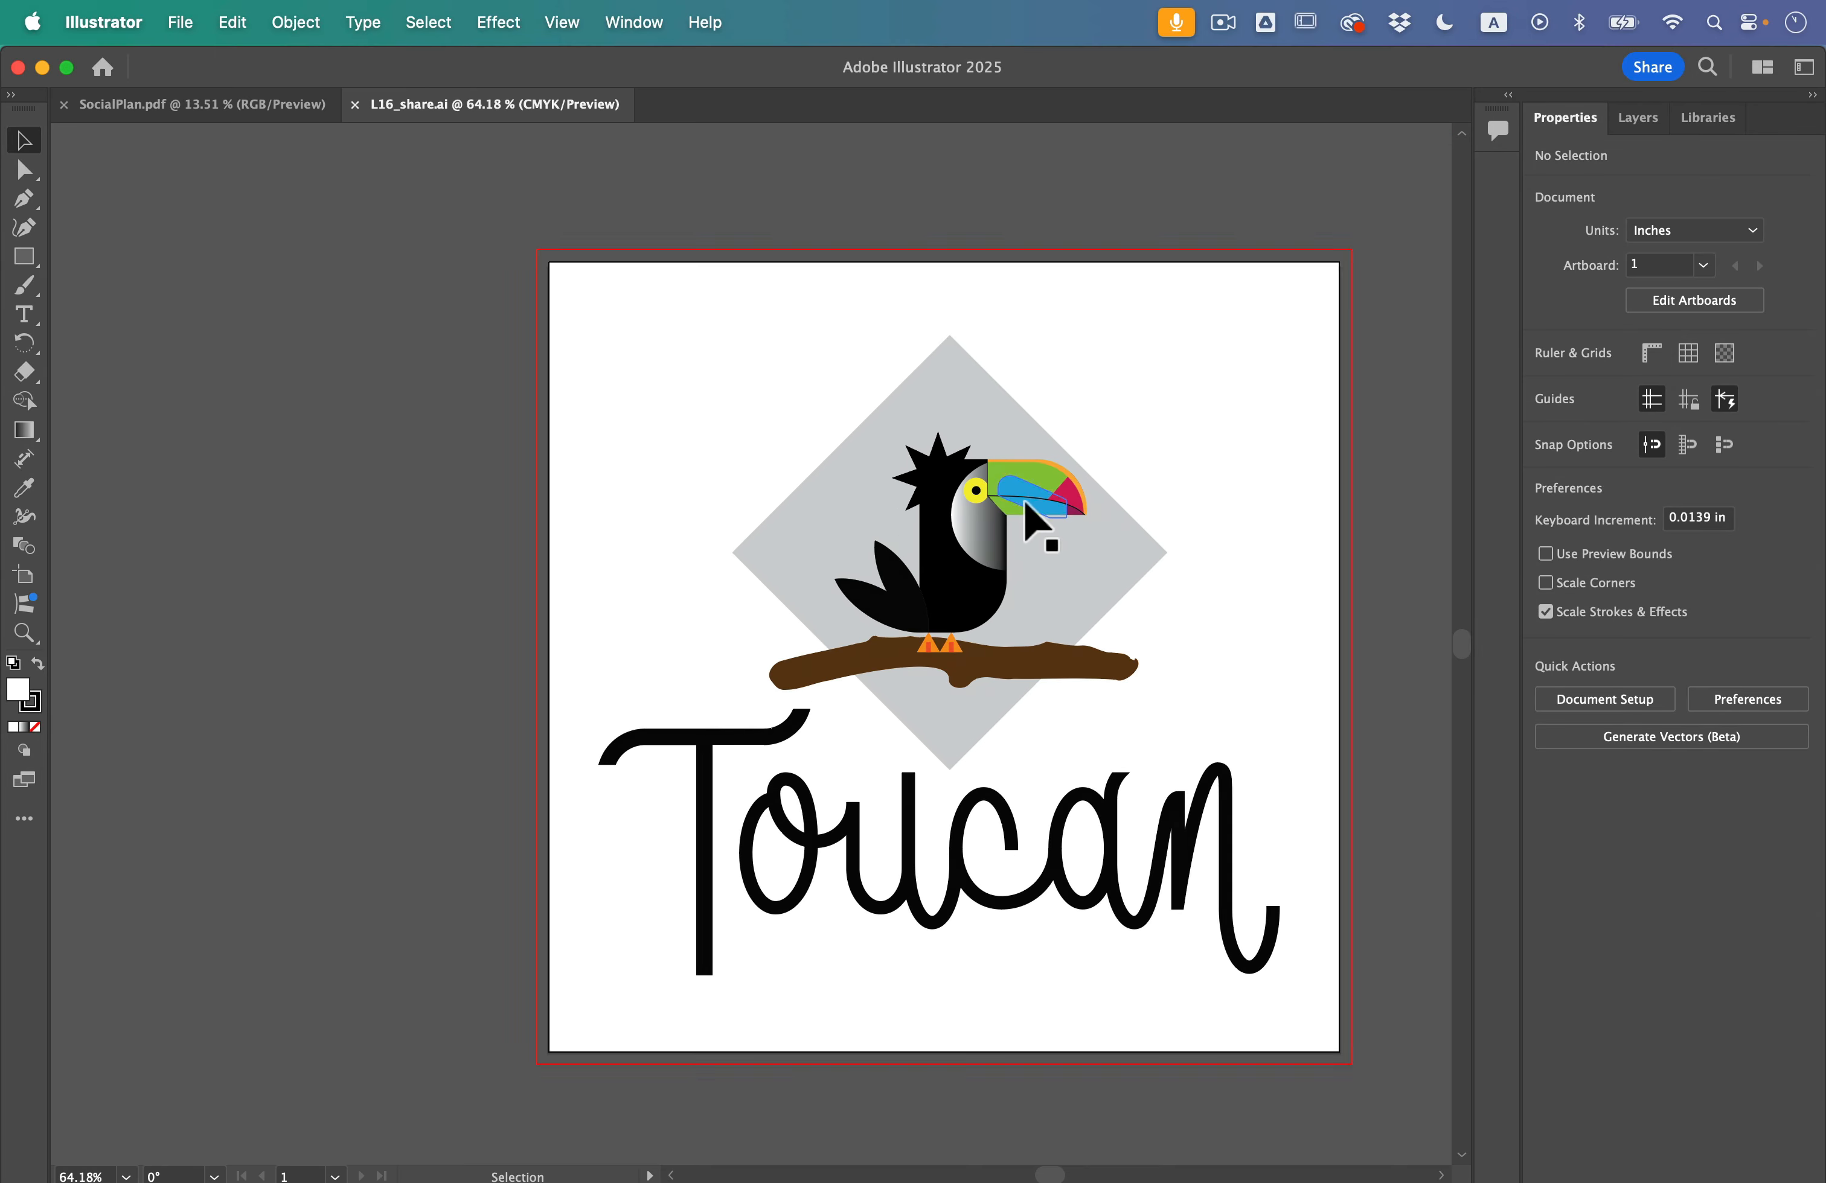
Step: Try moving the toucan group and the Toucan lettering group separately, undoing each move
click(754, 510)
drag(558, 415, 921, 591)
key(super+z)
click(521, 663)
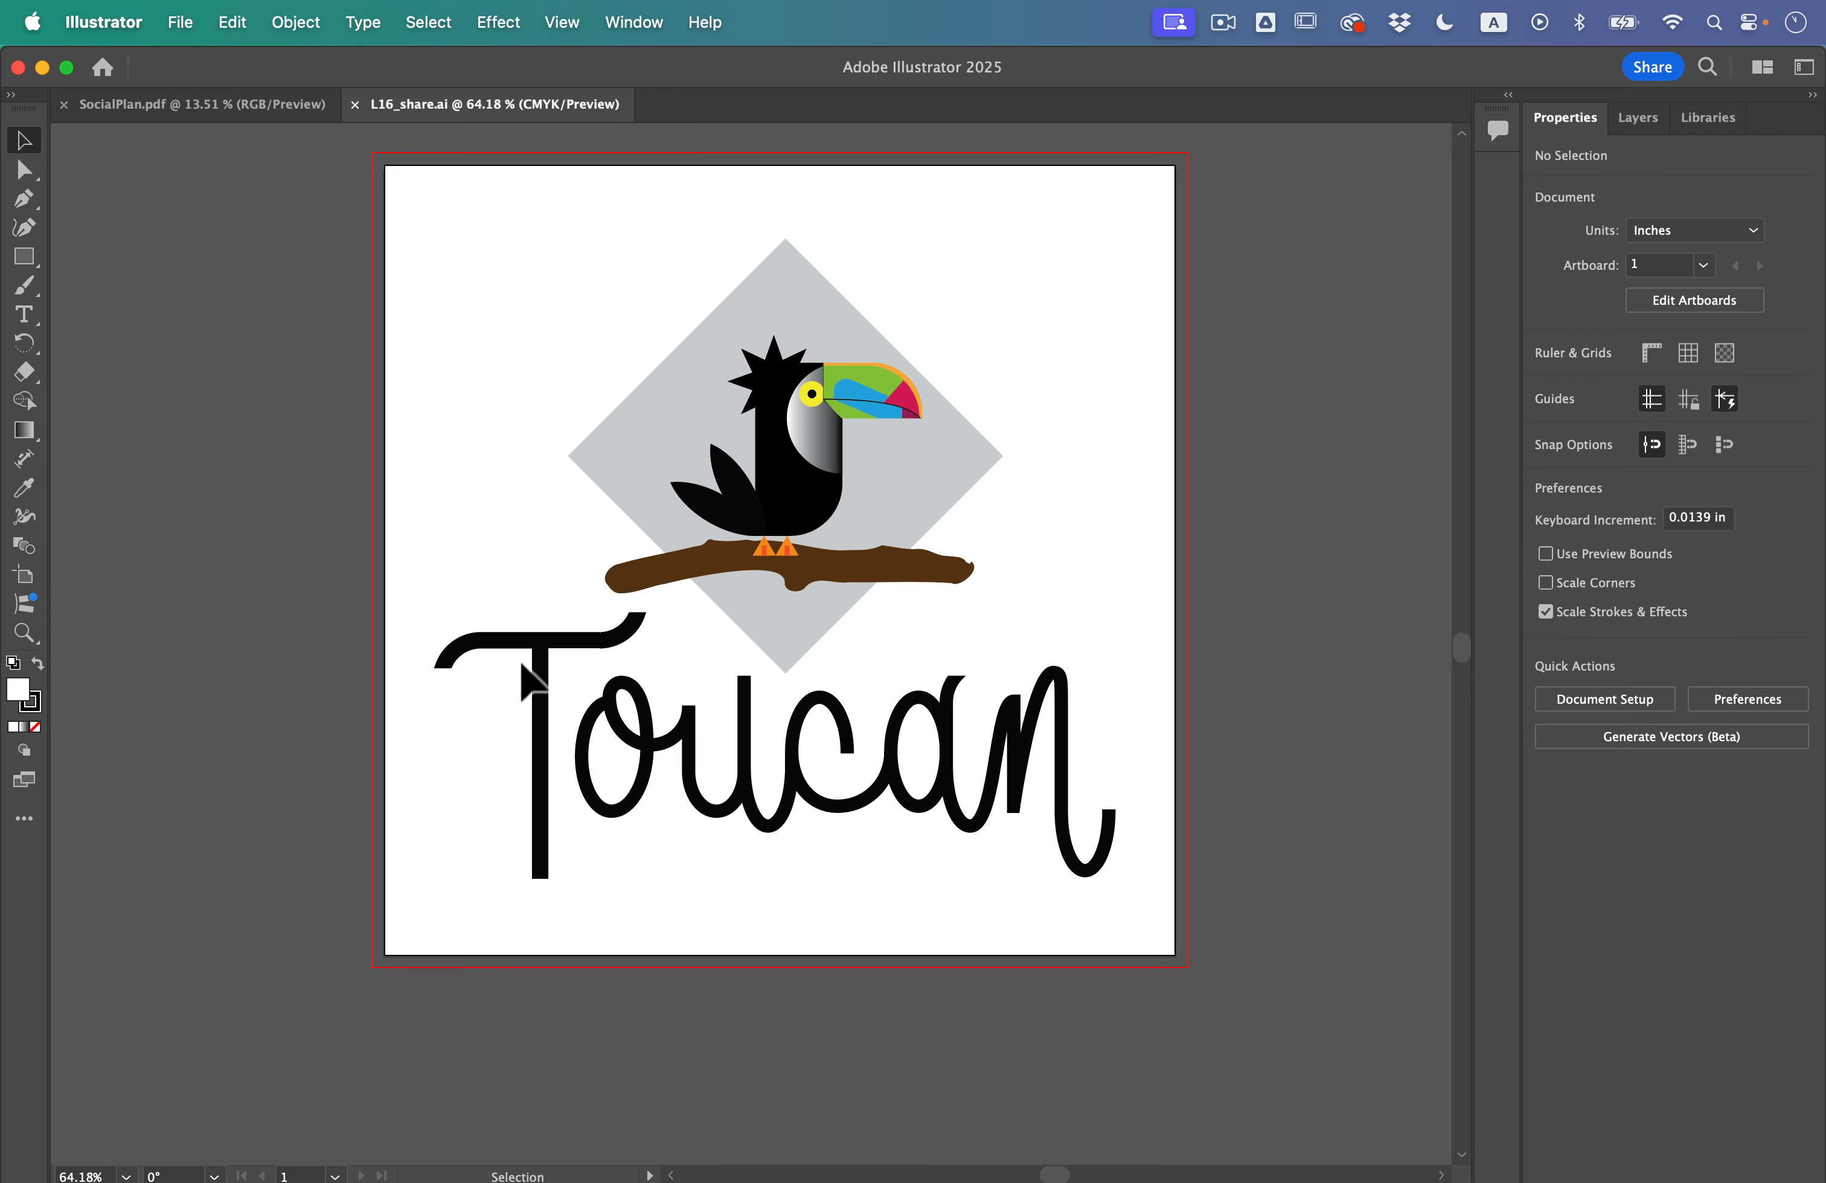
click(537, 691)
drag(644, 776, 657, 901)
key(super+z)
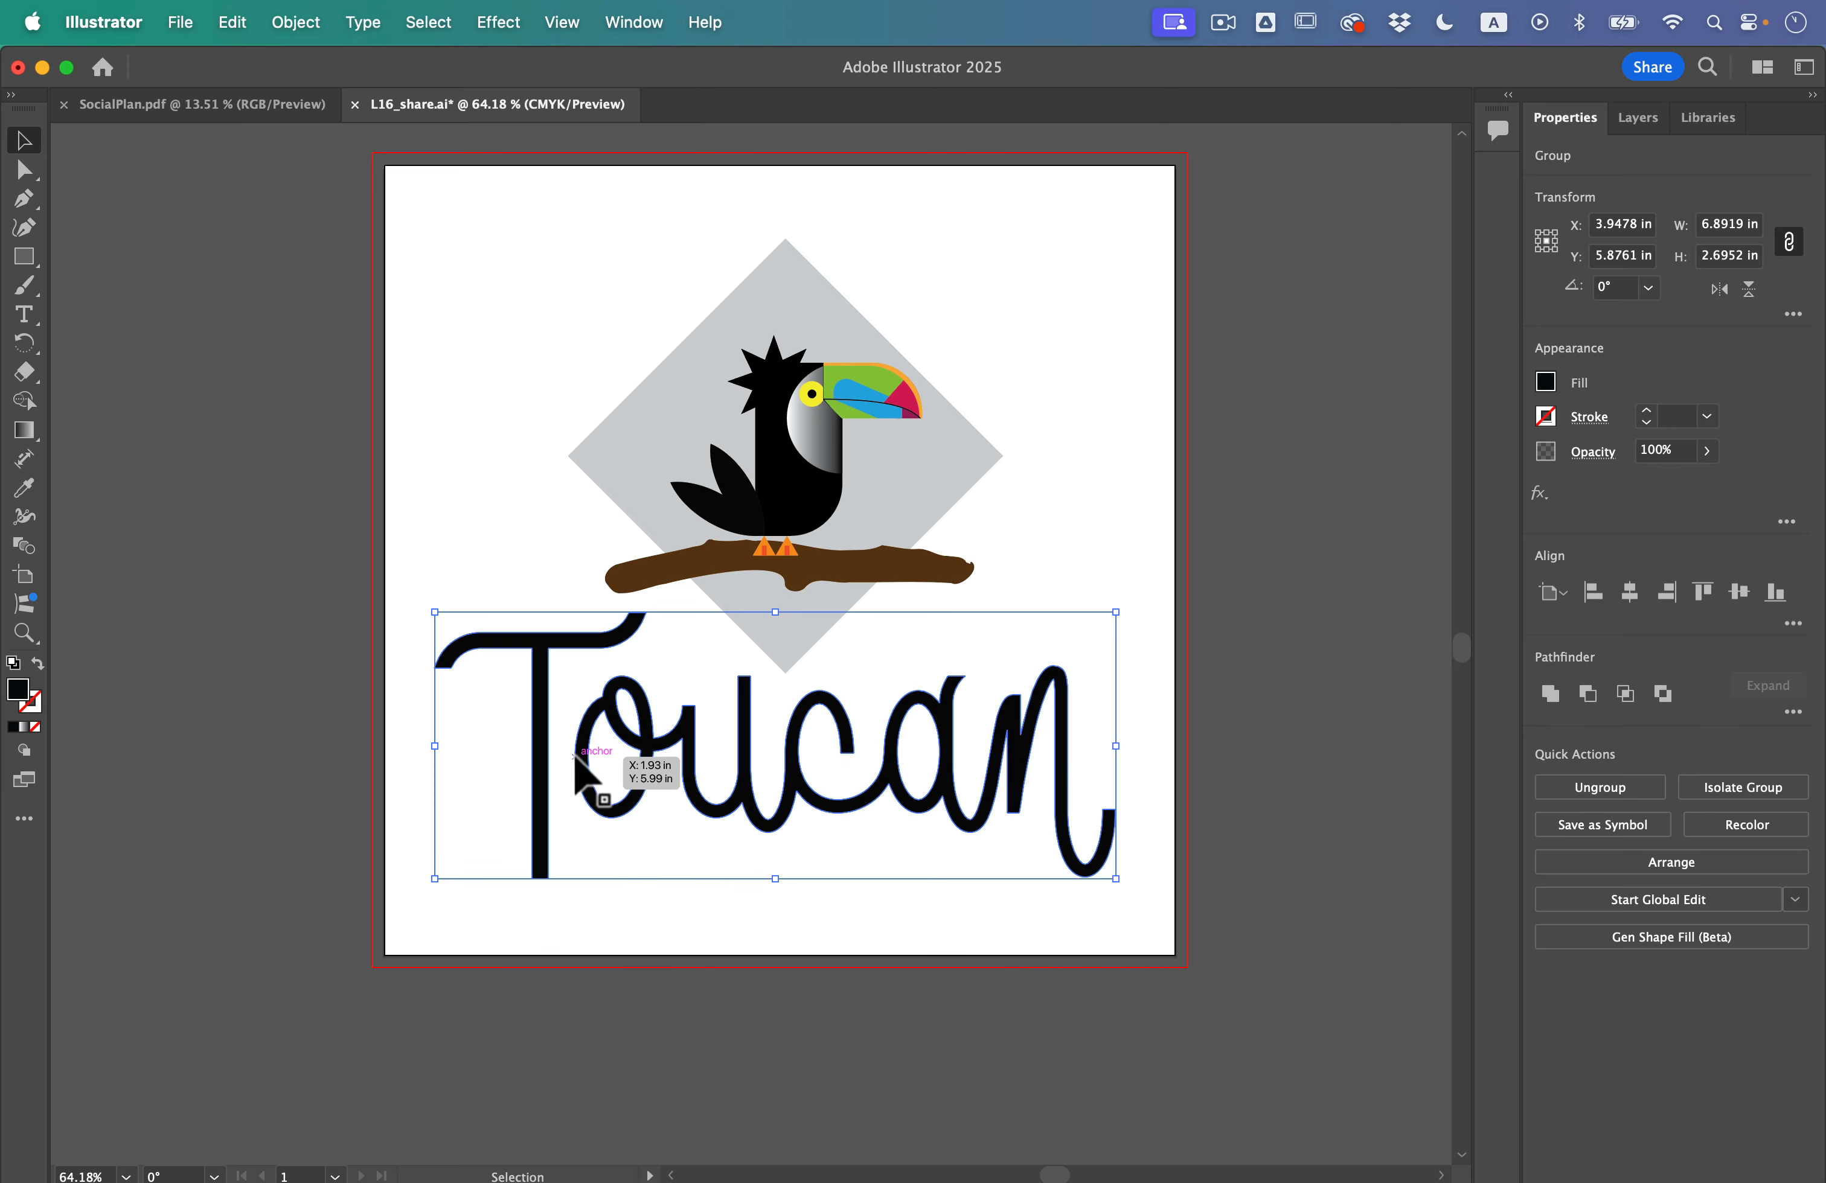
Step: Show the Asset Export panel and place it beside the artboard, clear of the artwork
click(634, 25)
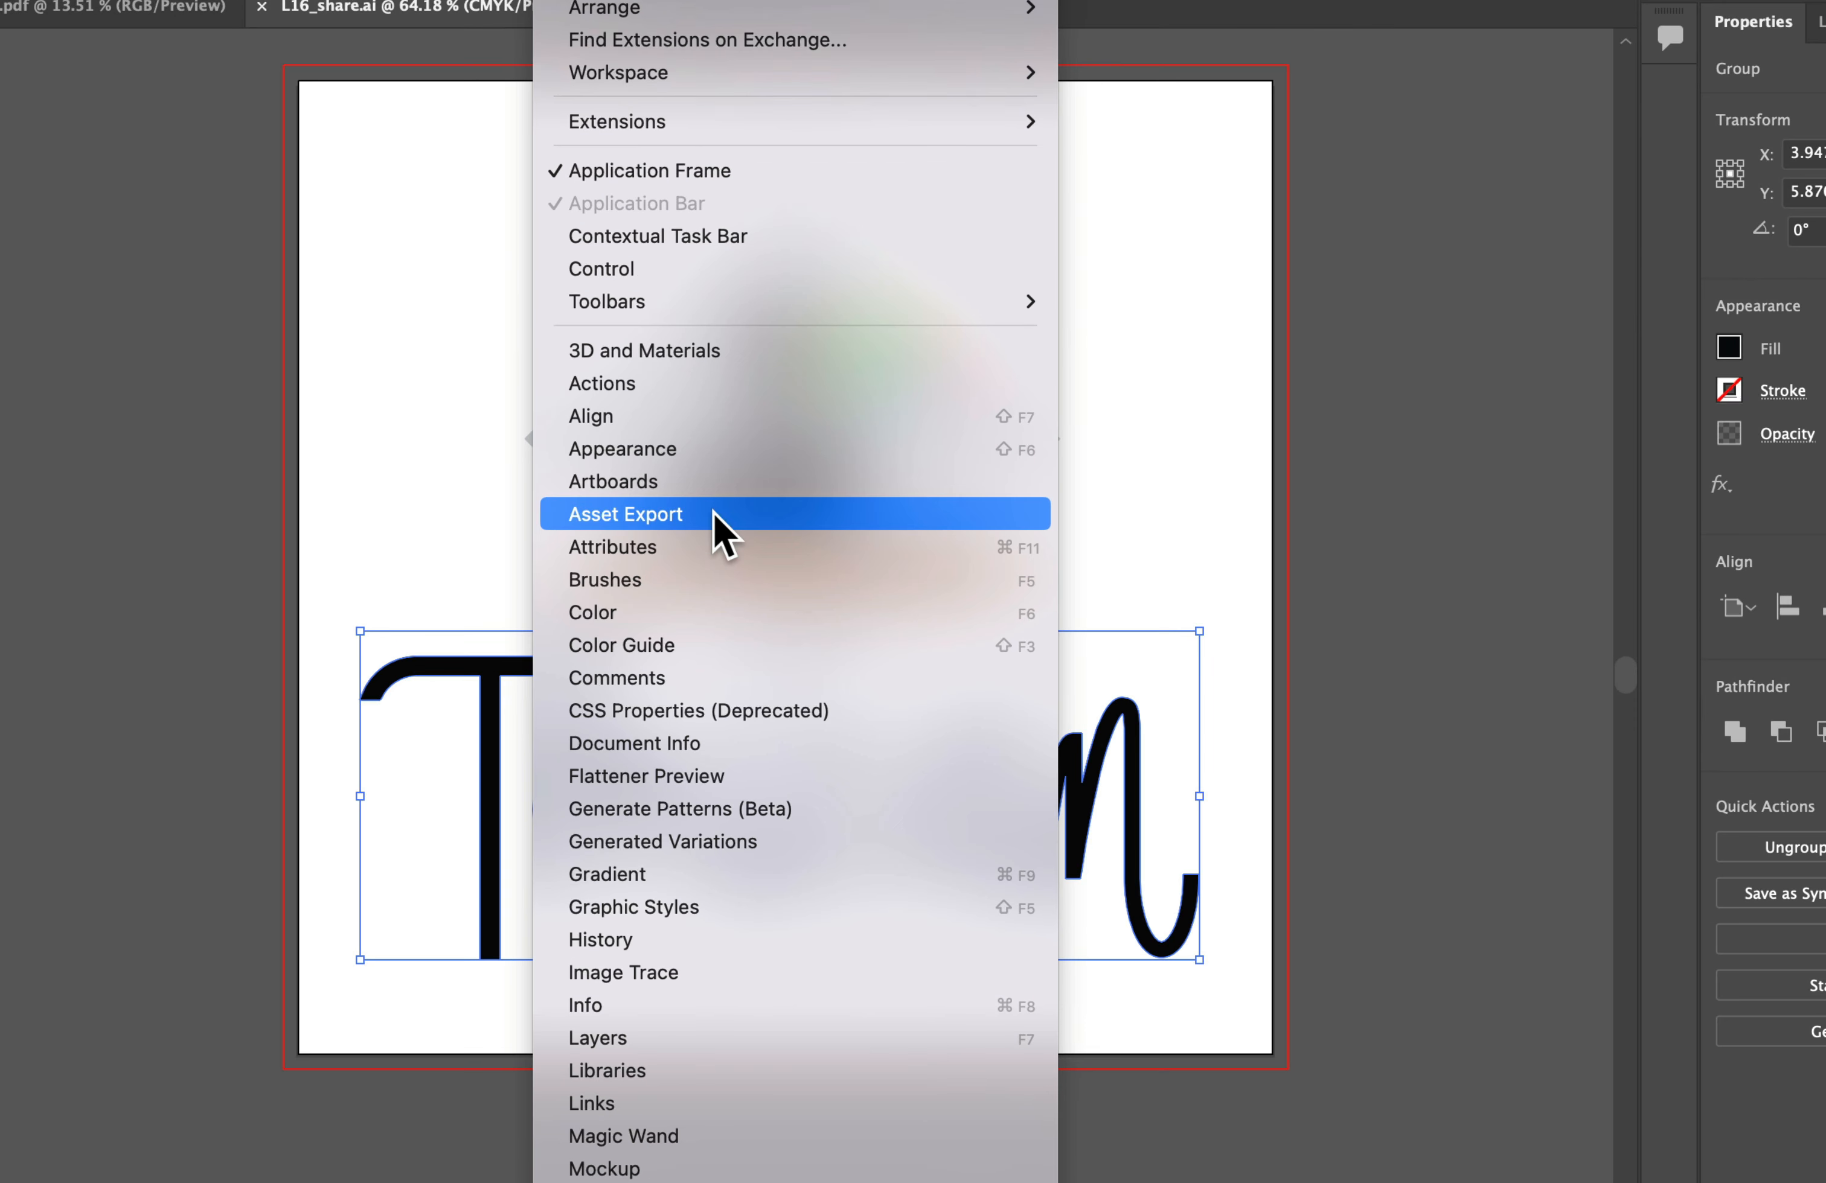
click(719, 519)
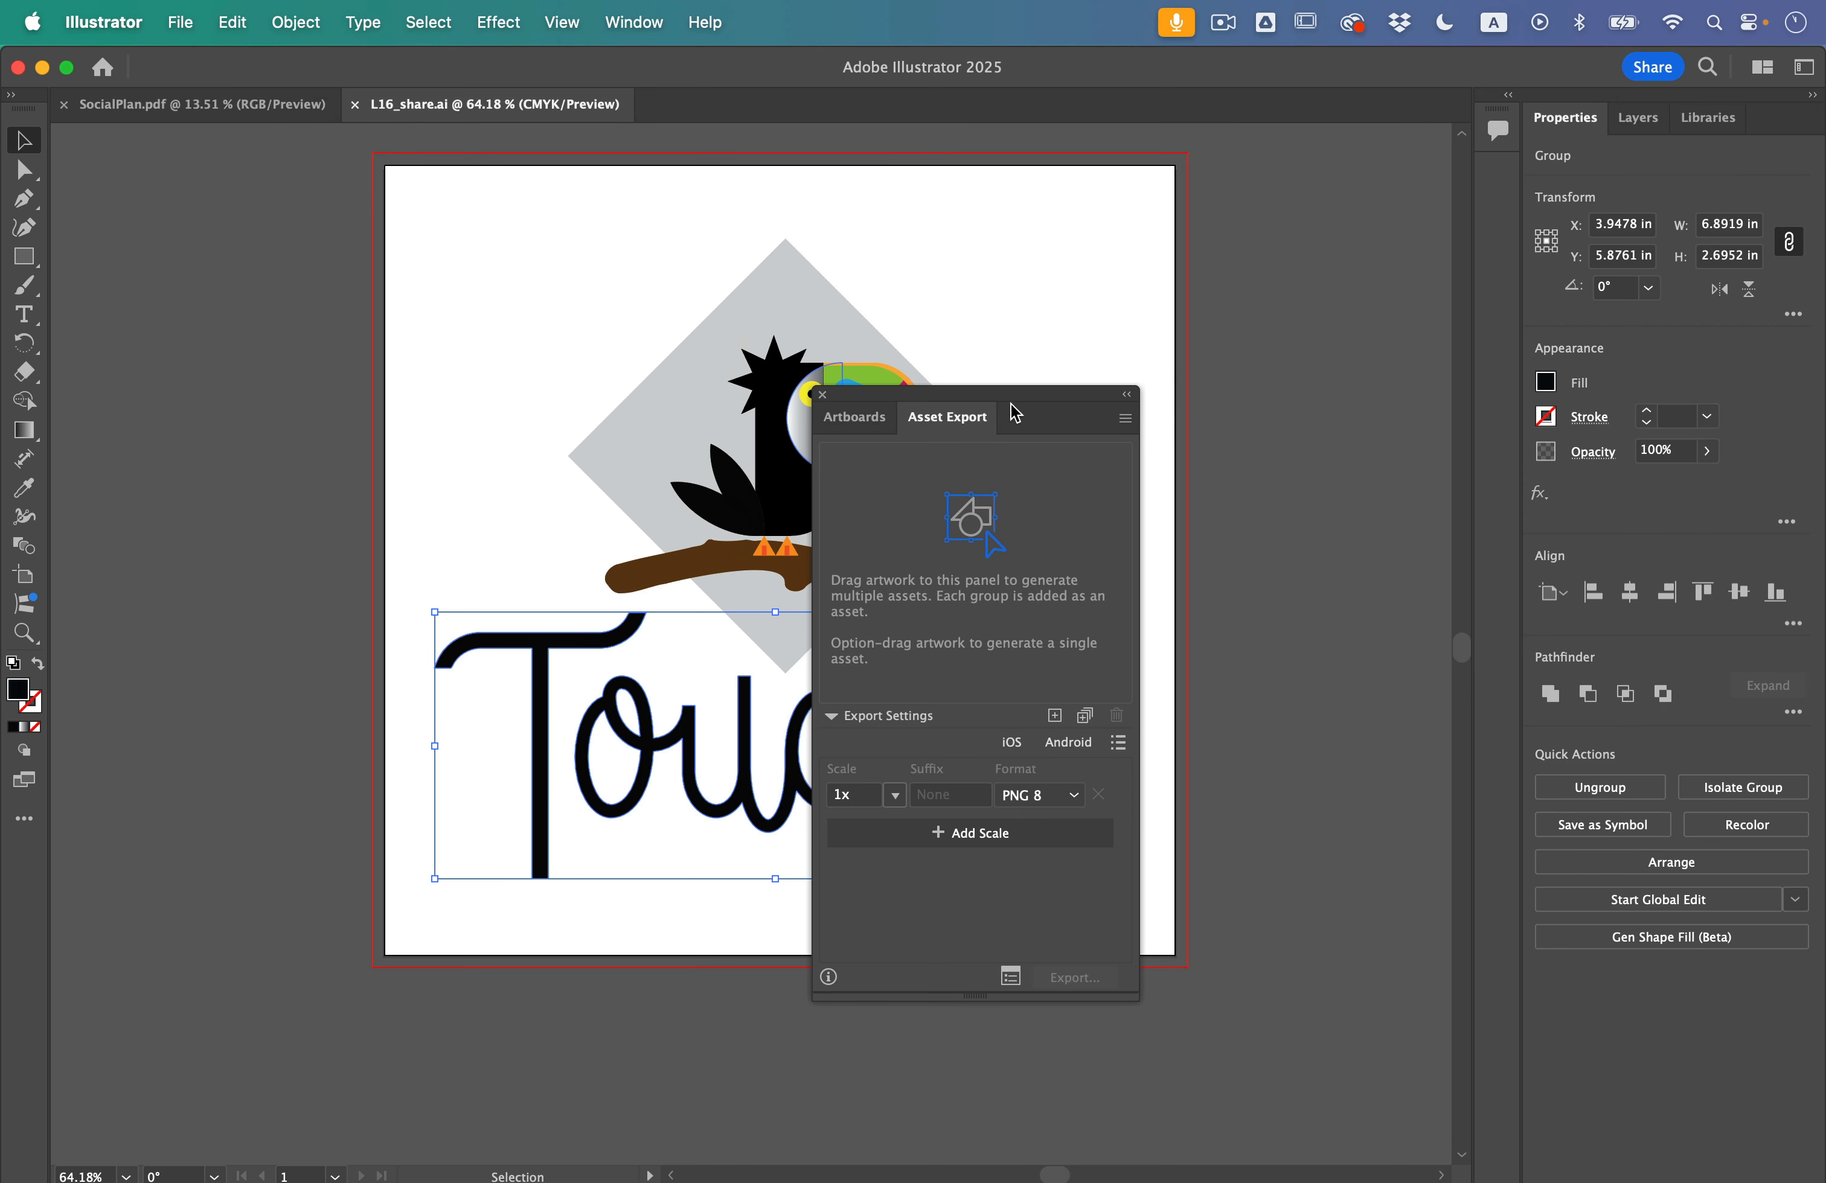
drag(1012, 415, 1425, 406)
Step: Add the toucan group and the Toucan lettering group as two separate export assets
click(826, 442)
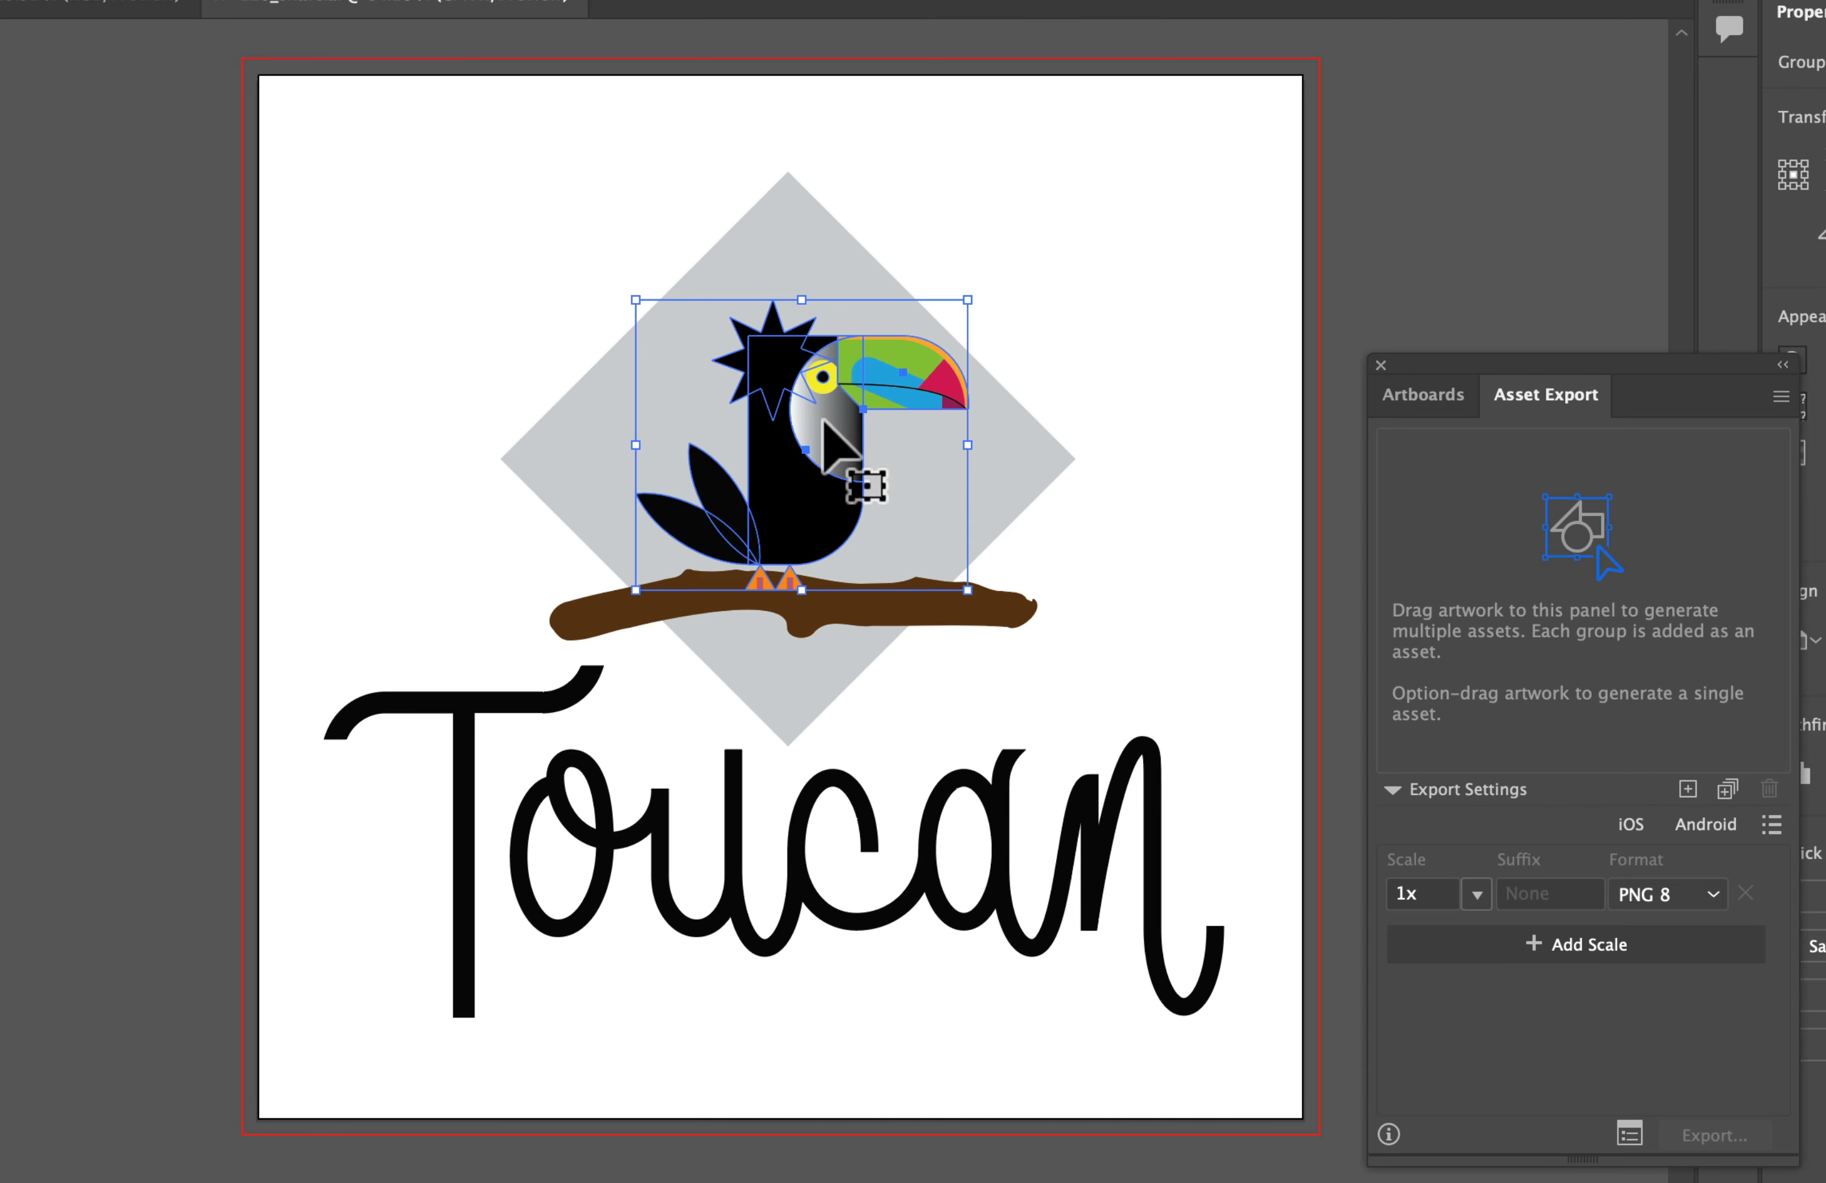
drag(825, 421, 1460, 569)
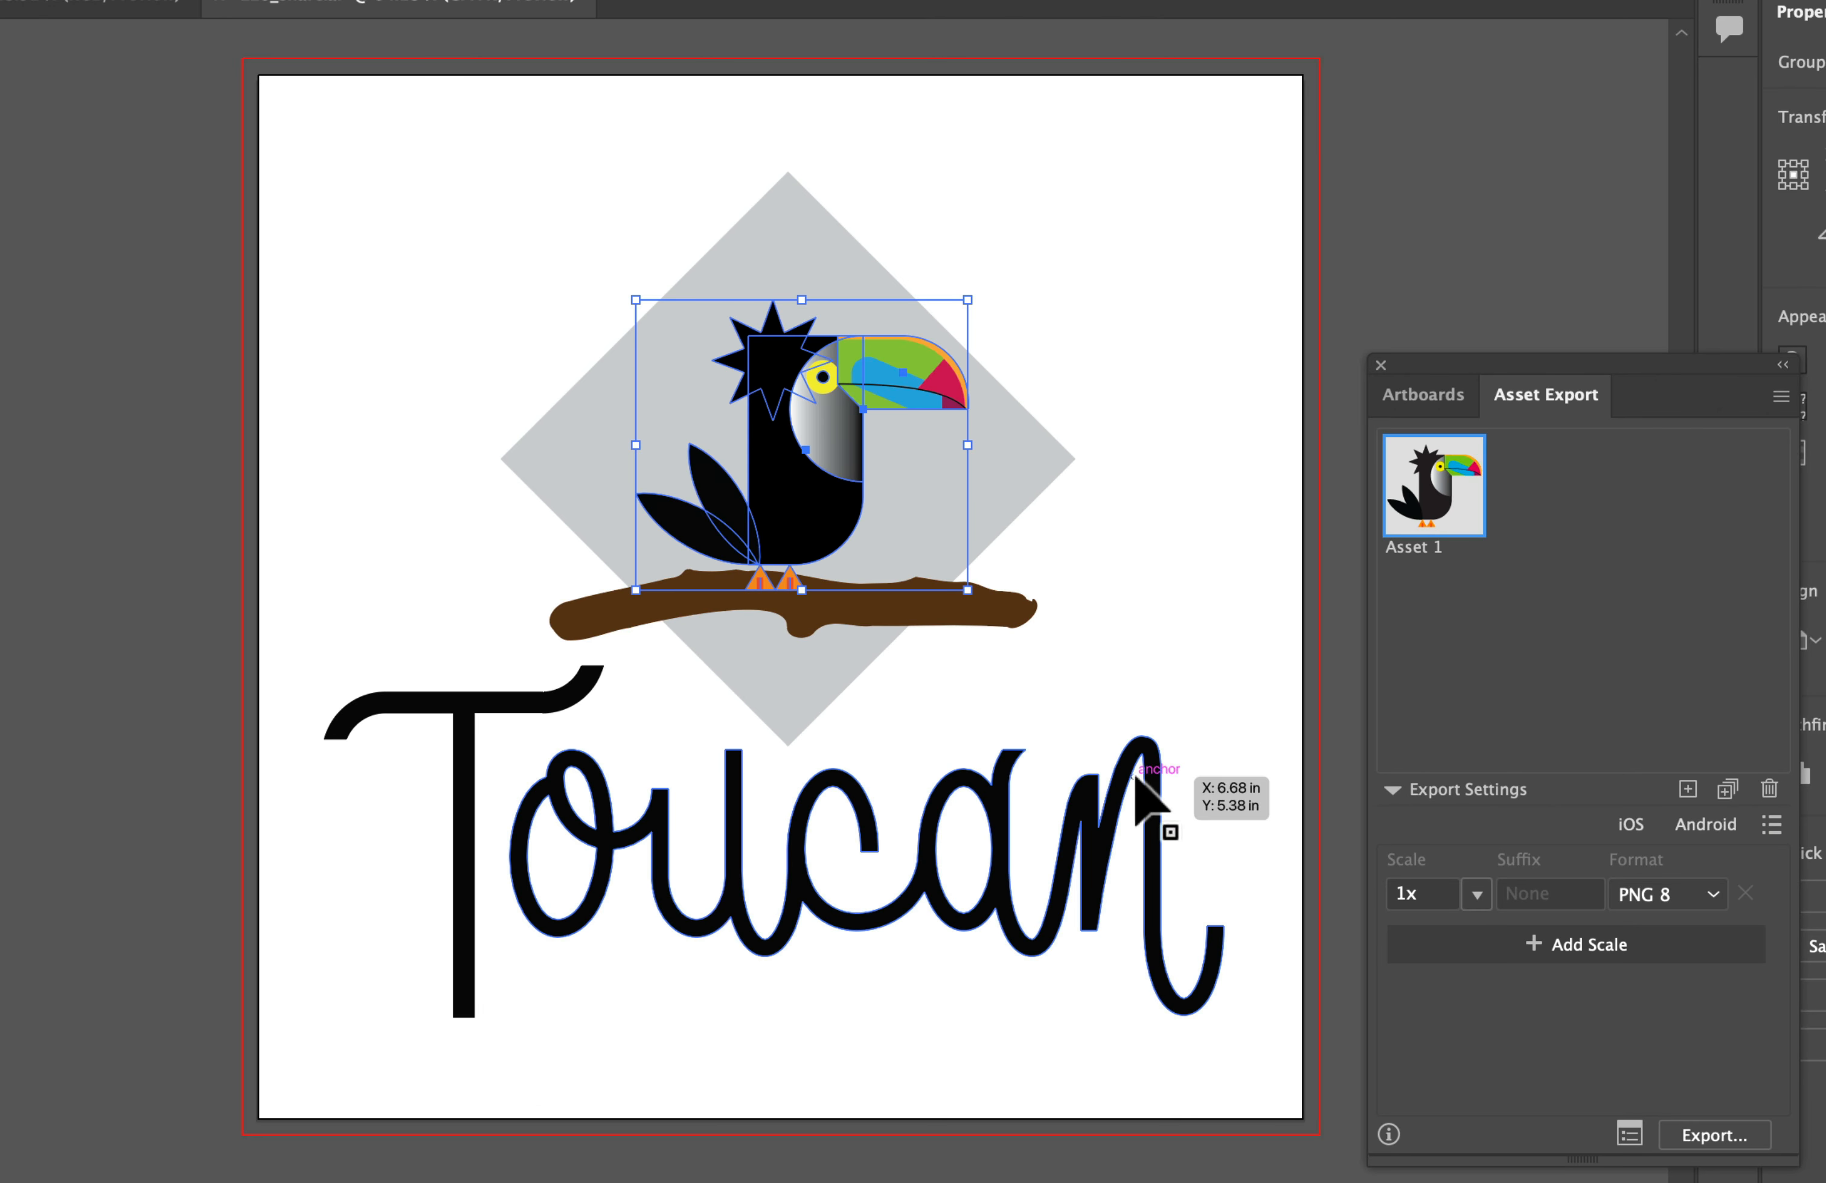
drag(1135, 775, 1634, 583)
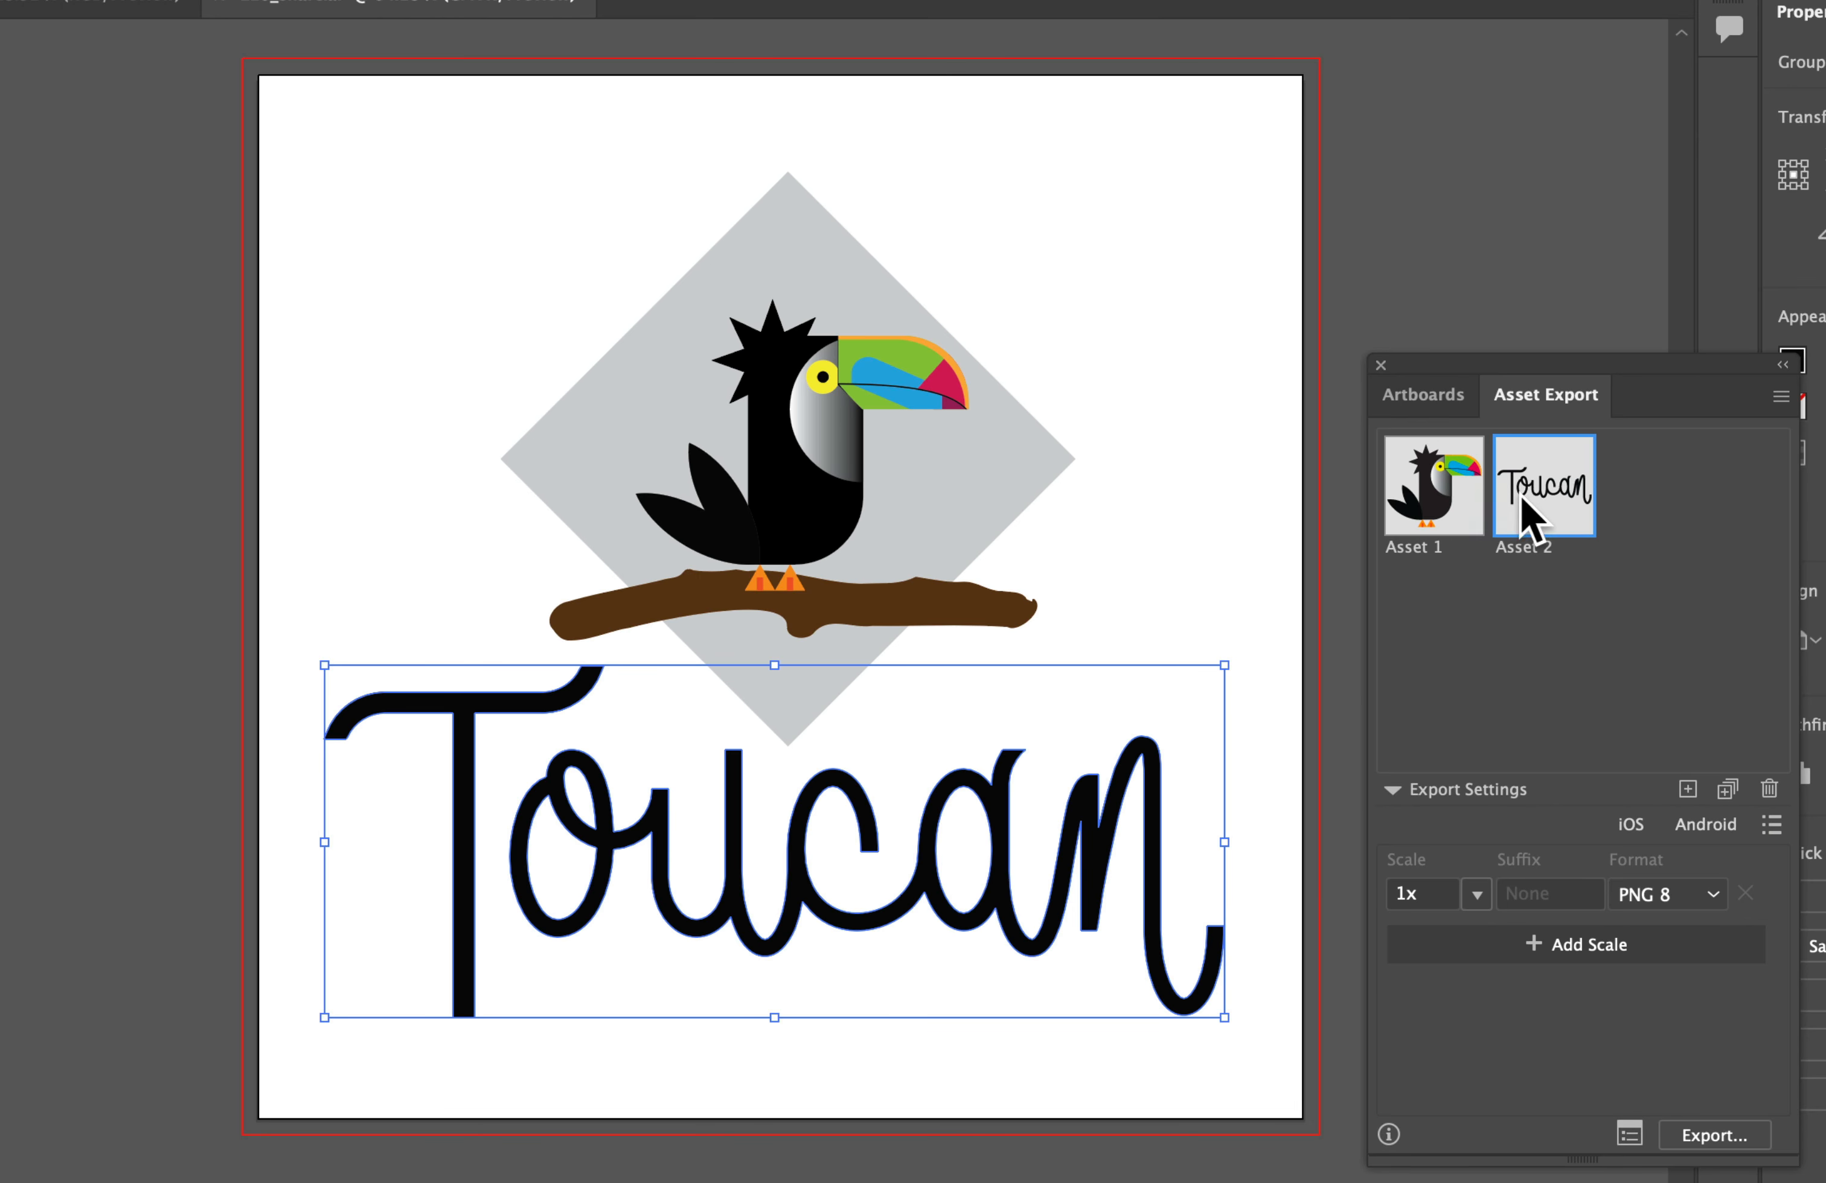
Step: Export both the toucan and lettering assets together at 1x in PNG 8 format into the Plants folder
shift+click(1459, 518)
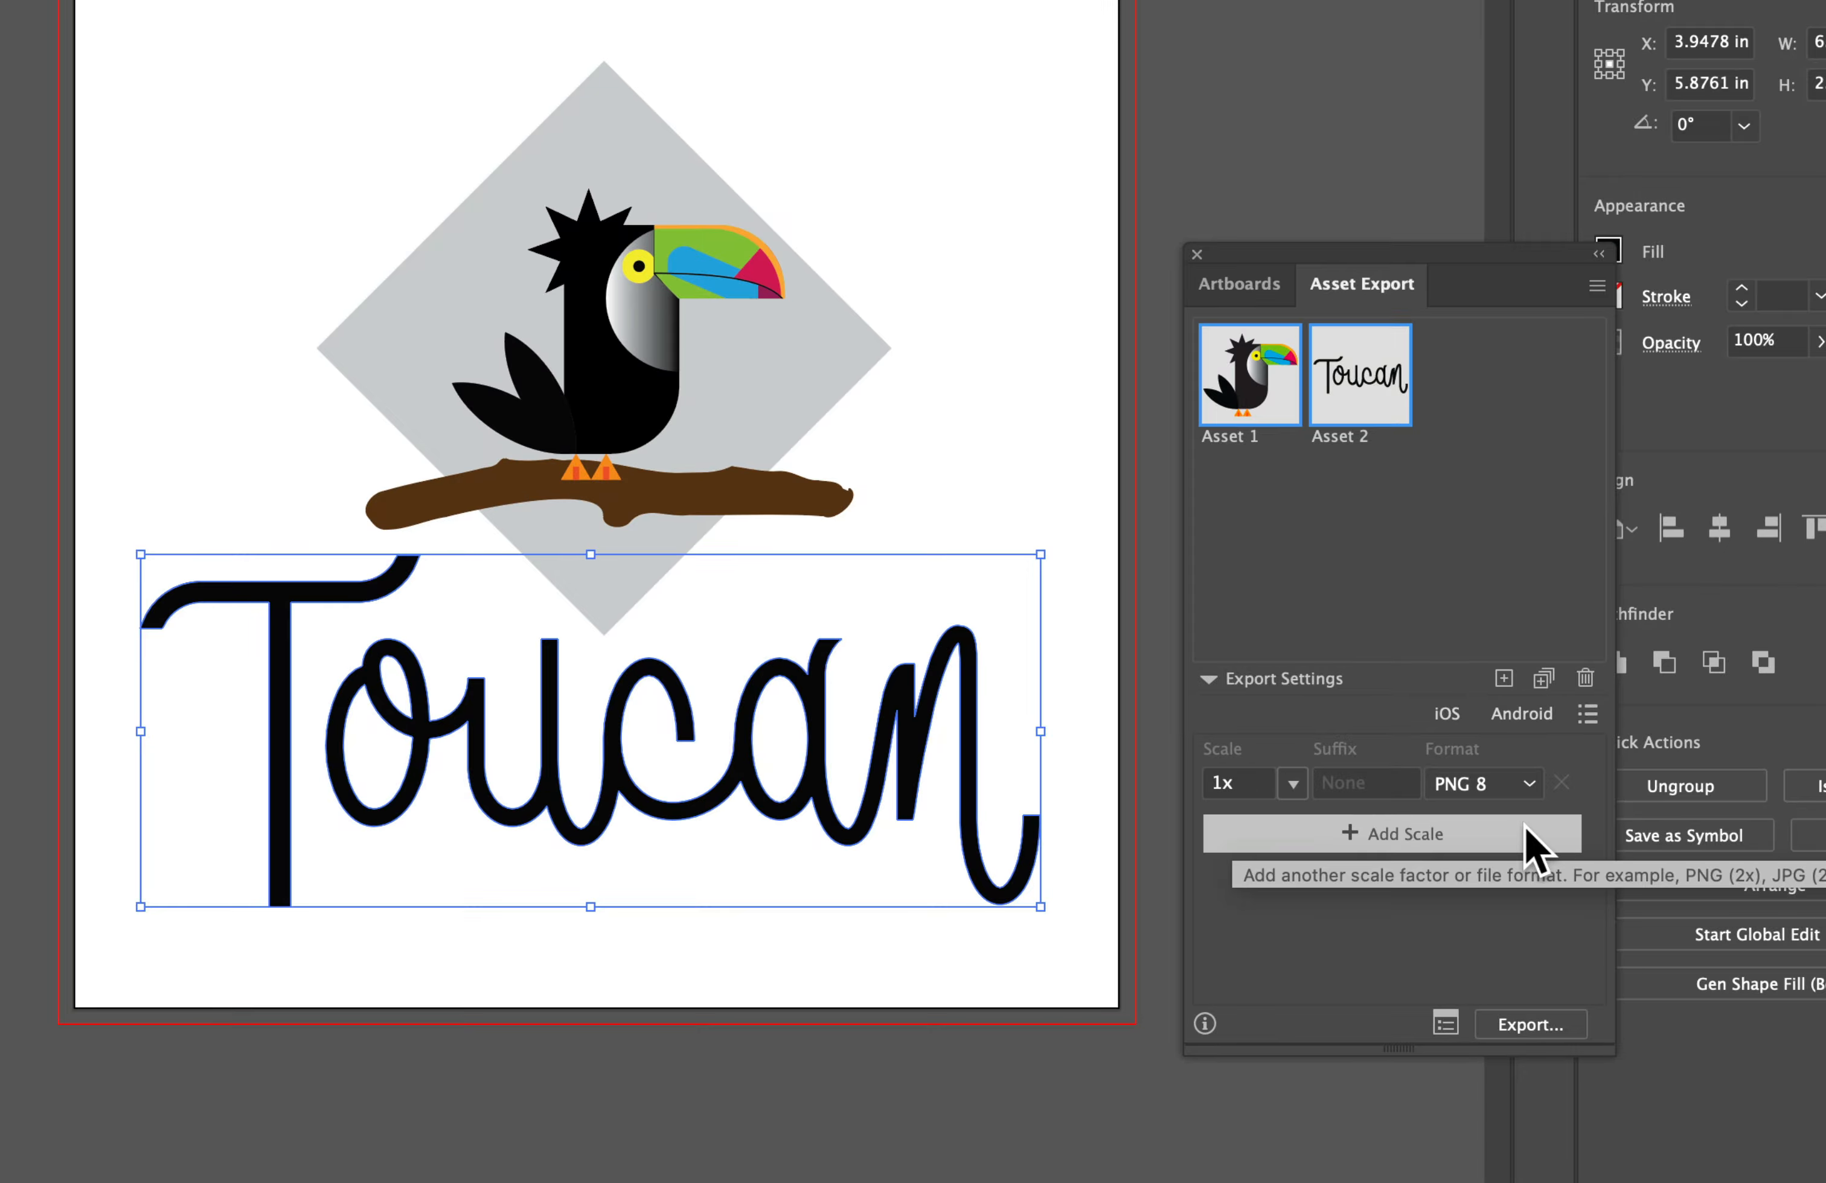
click(1518, 1026)
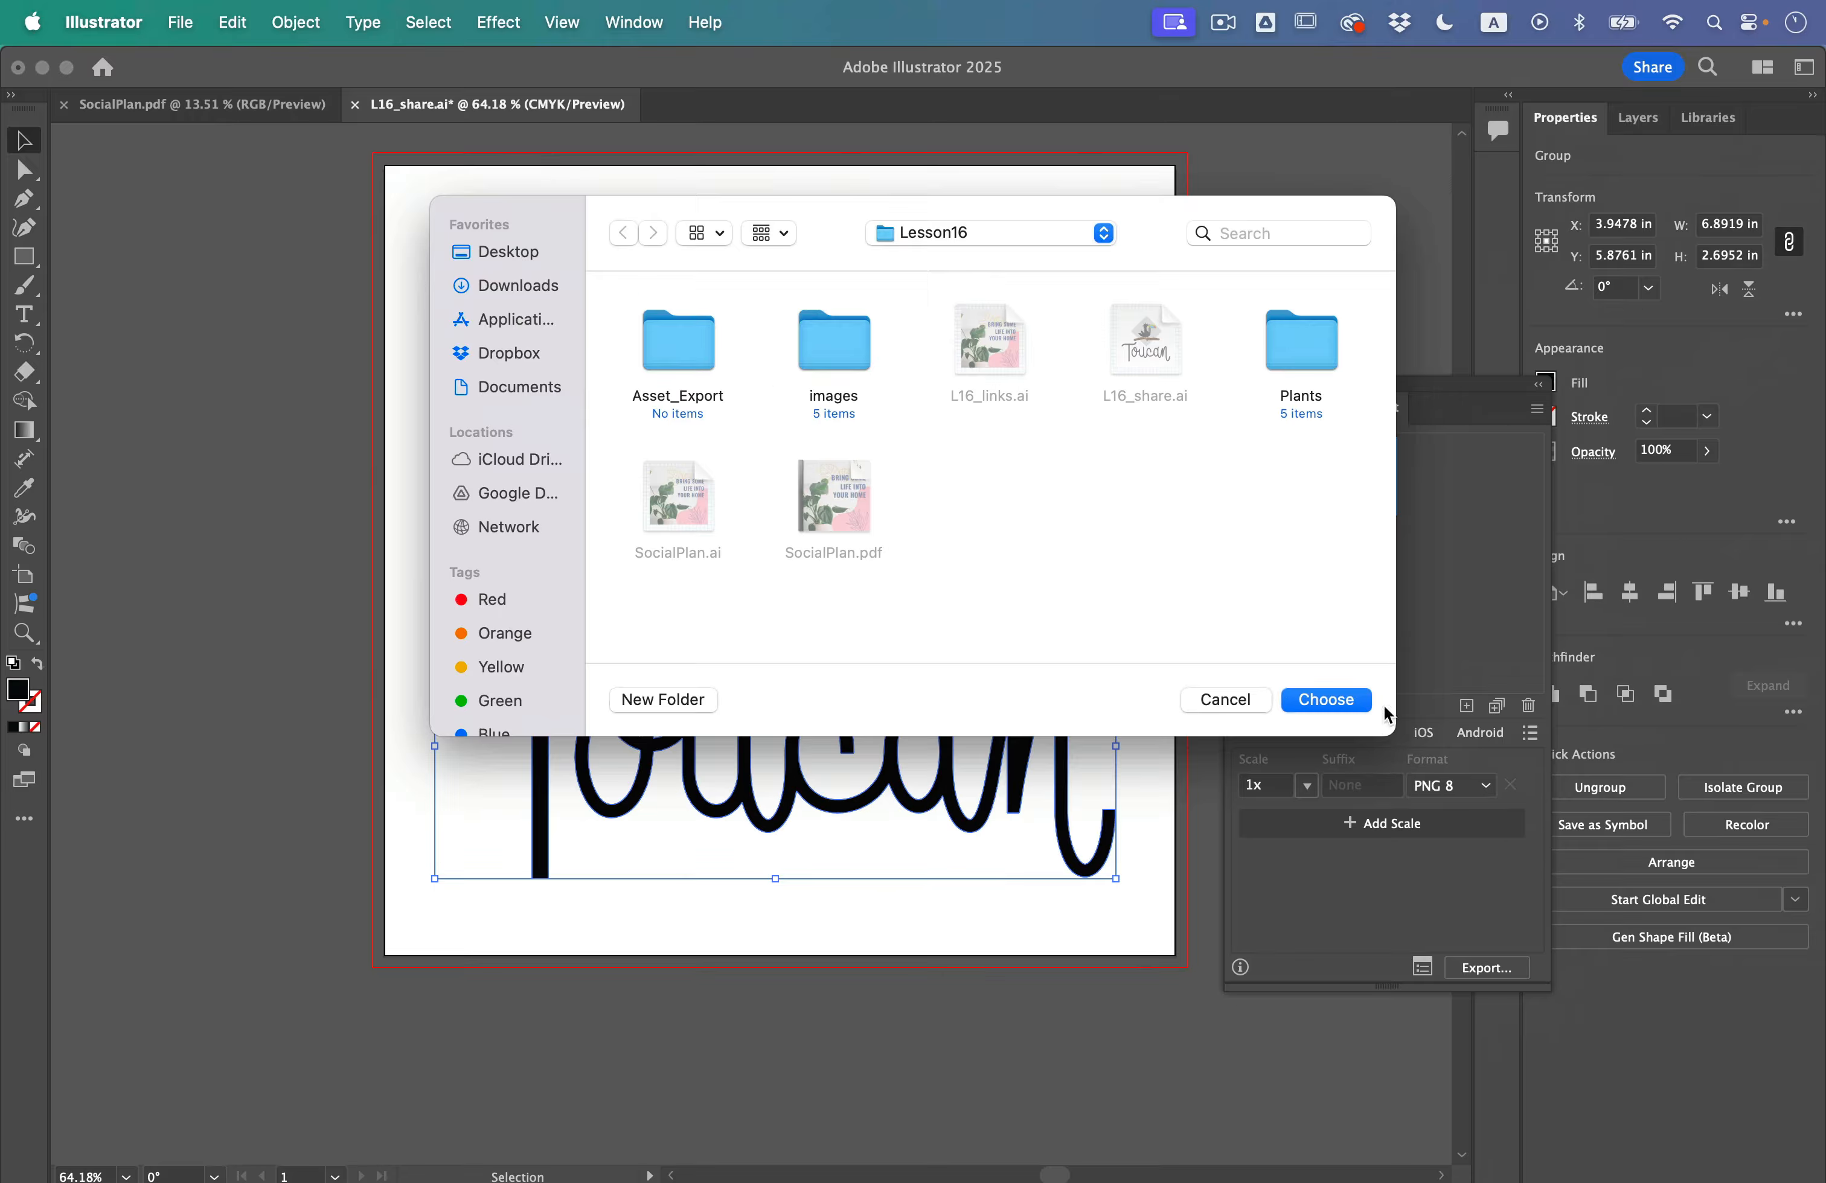
double_click(1298, 344)
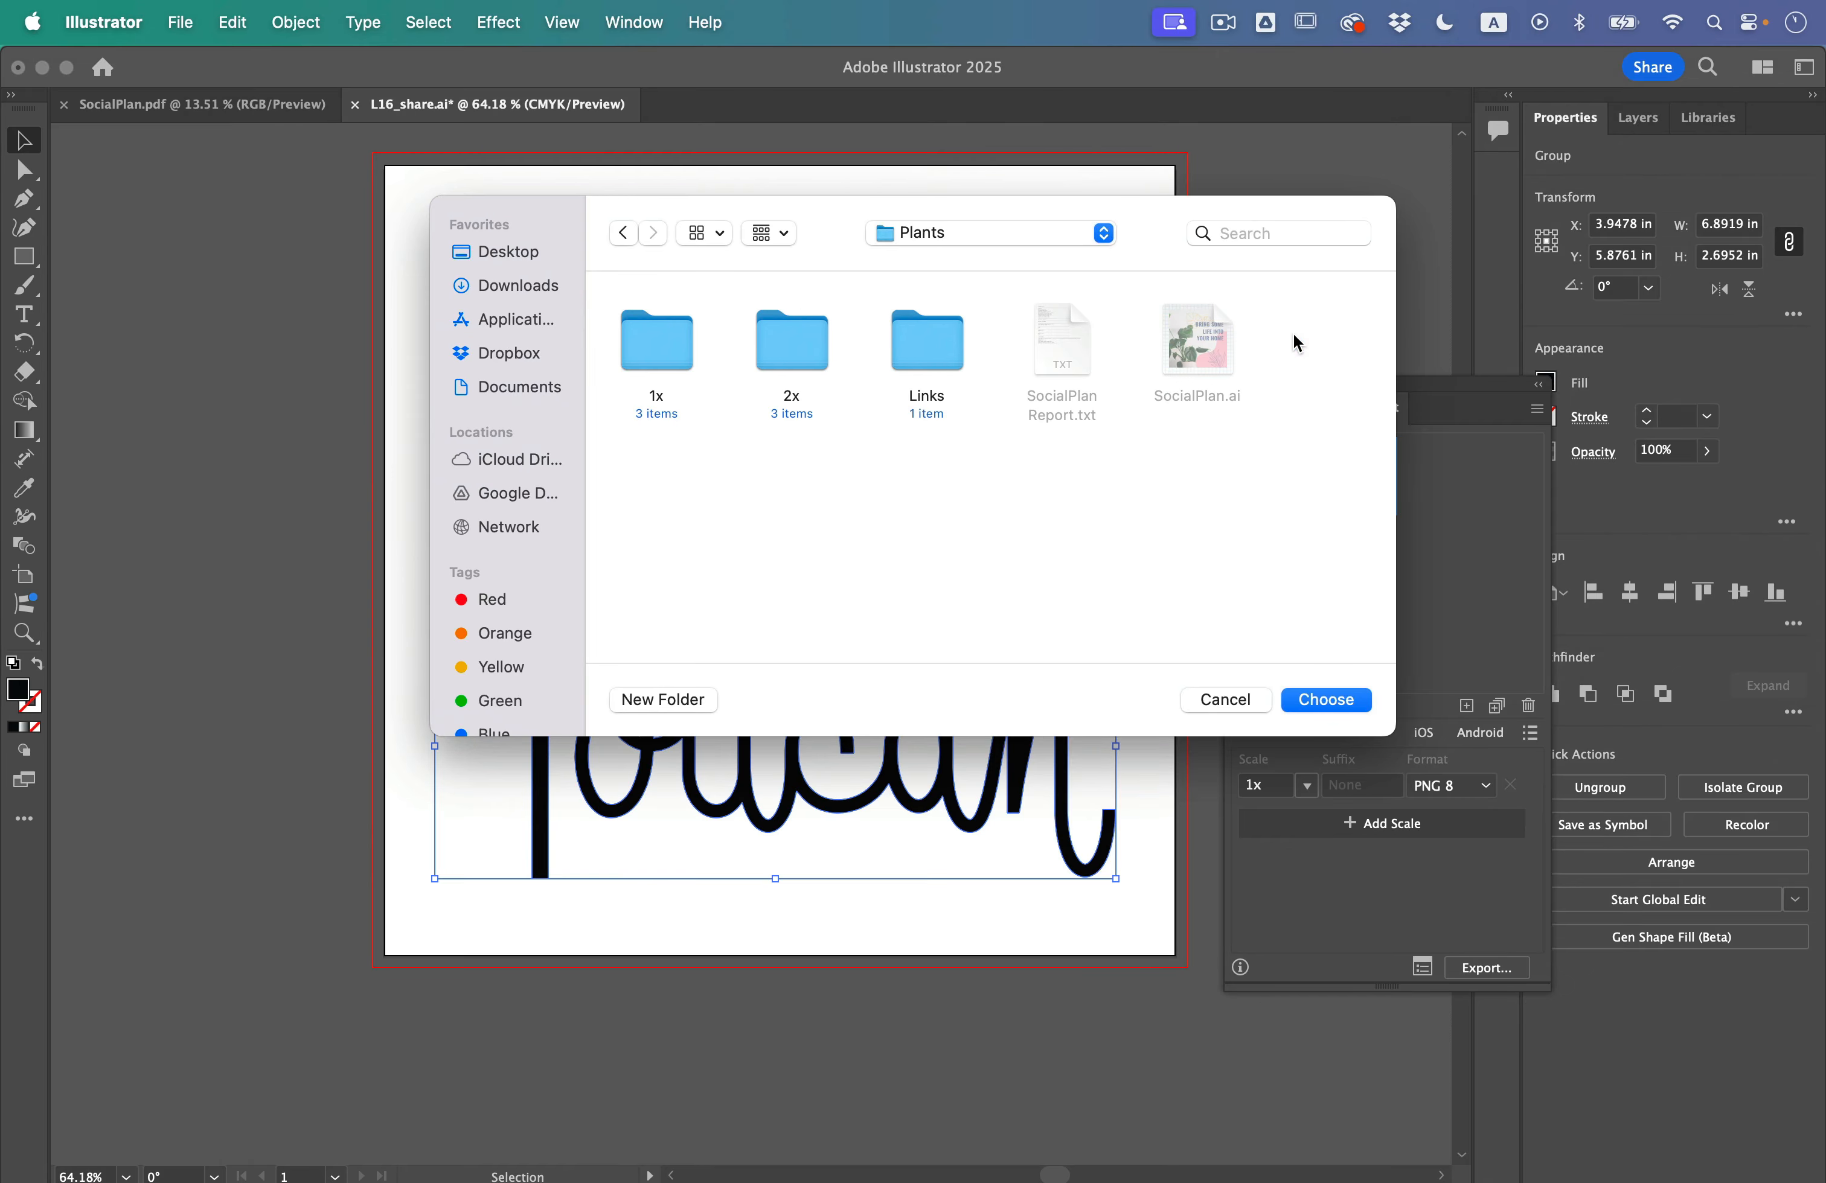
click(1316, 707)
Step: Switch to Finder, check the exported asset files in the 1x folder inside Plants, and return to Illustrator
key(ctrl+Up)
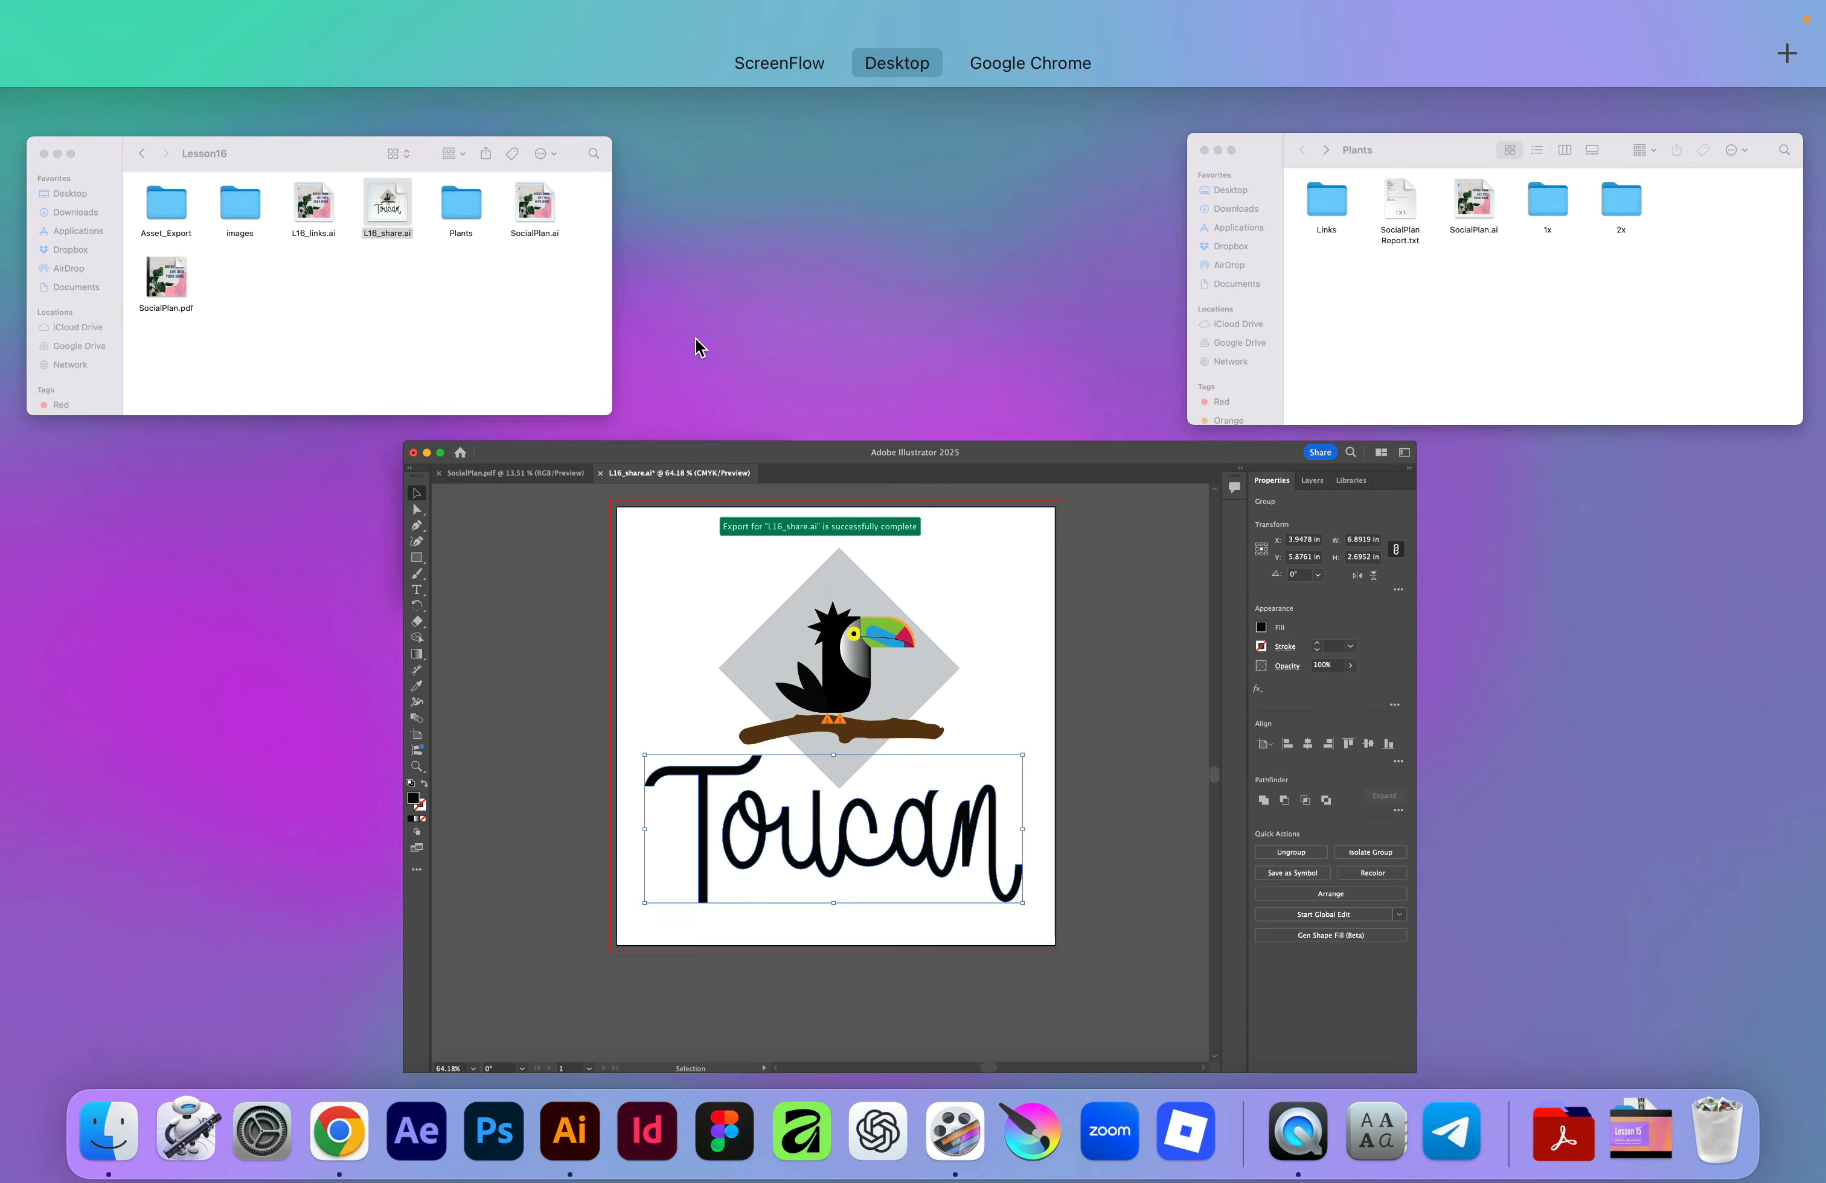
click(538, 286)
click(1111, 348)
double_click(1110, 348)
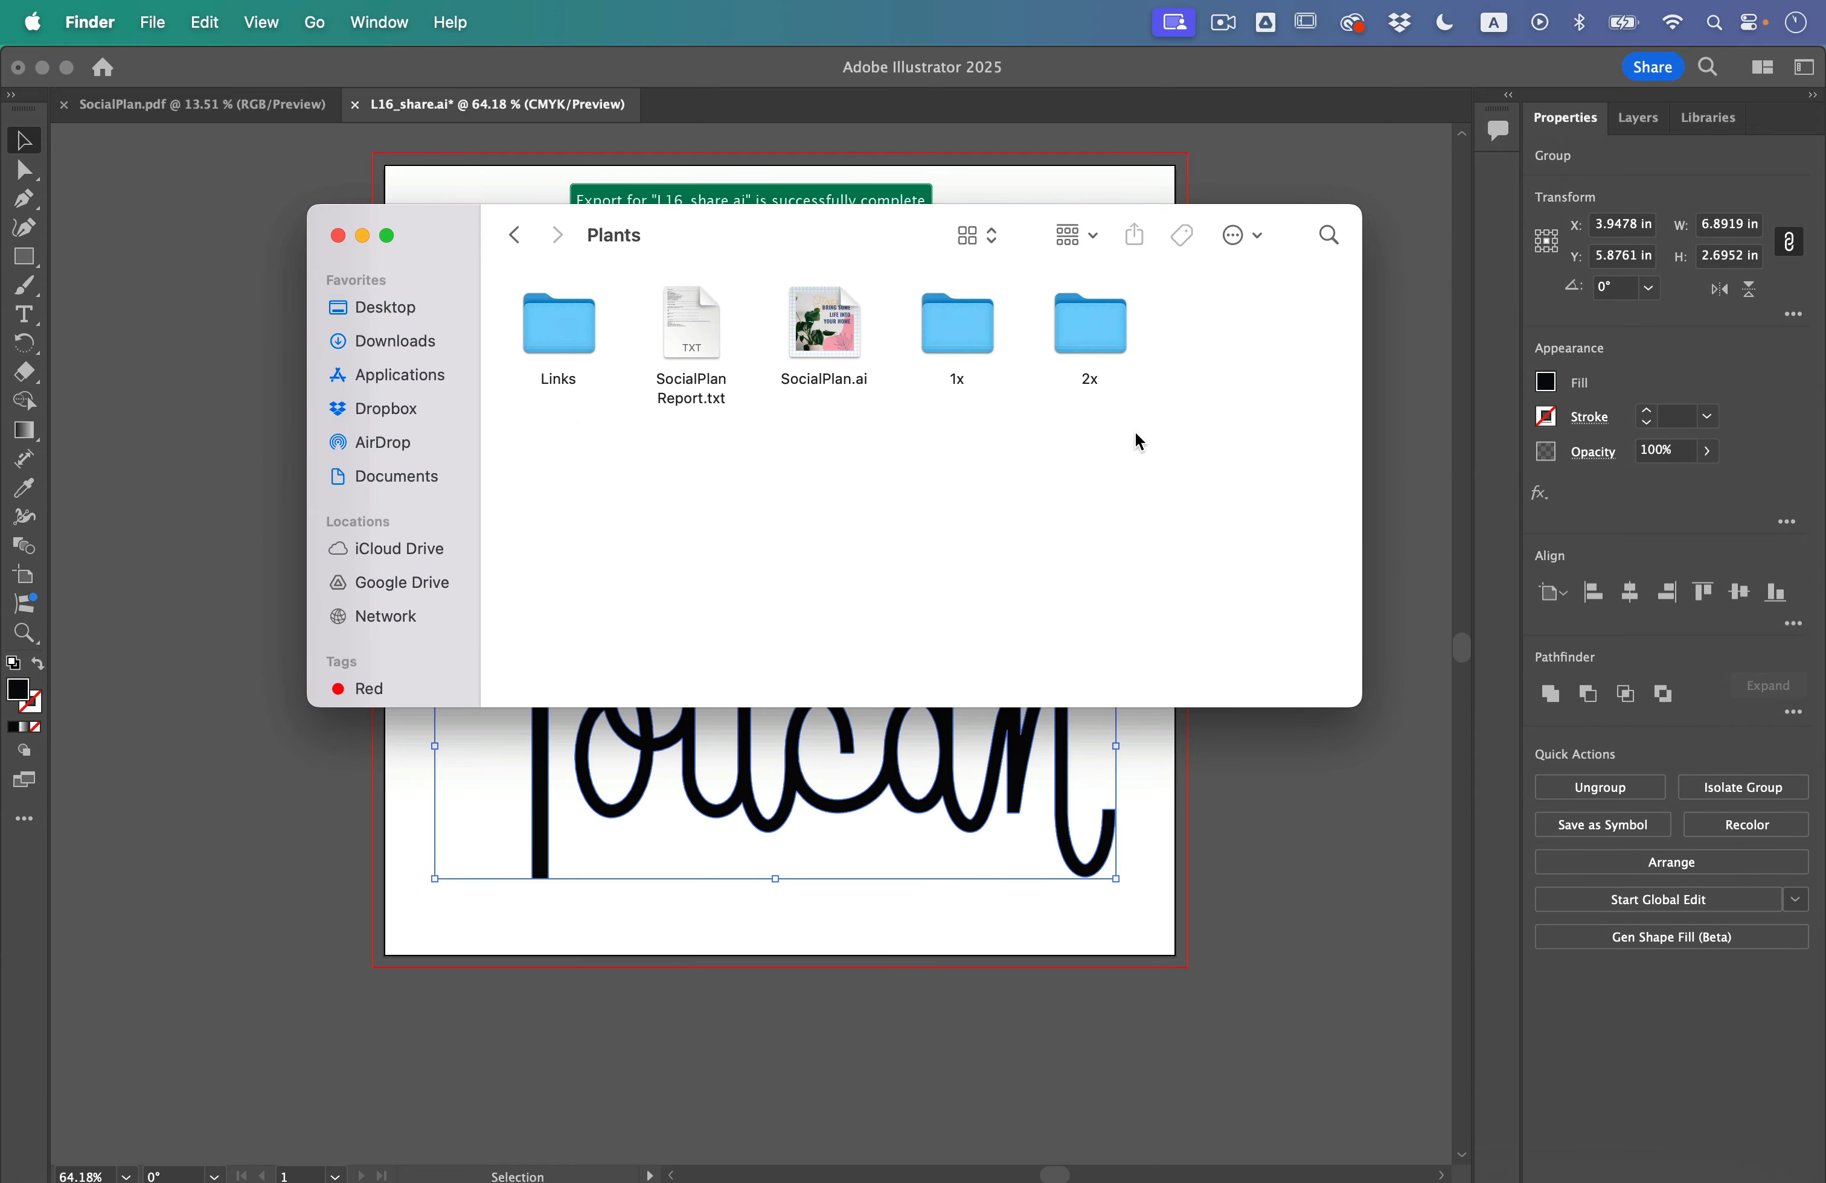
double_click(973, 349)
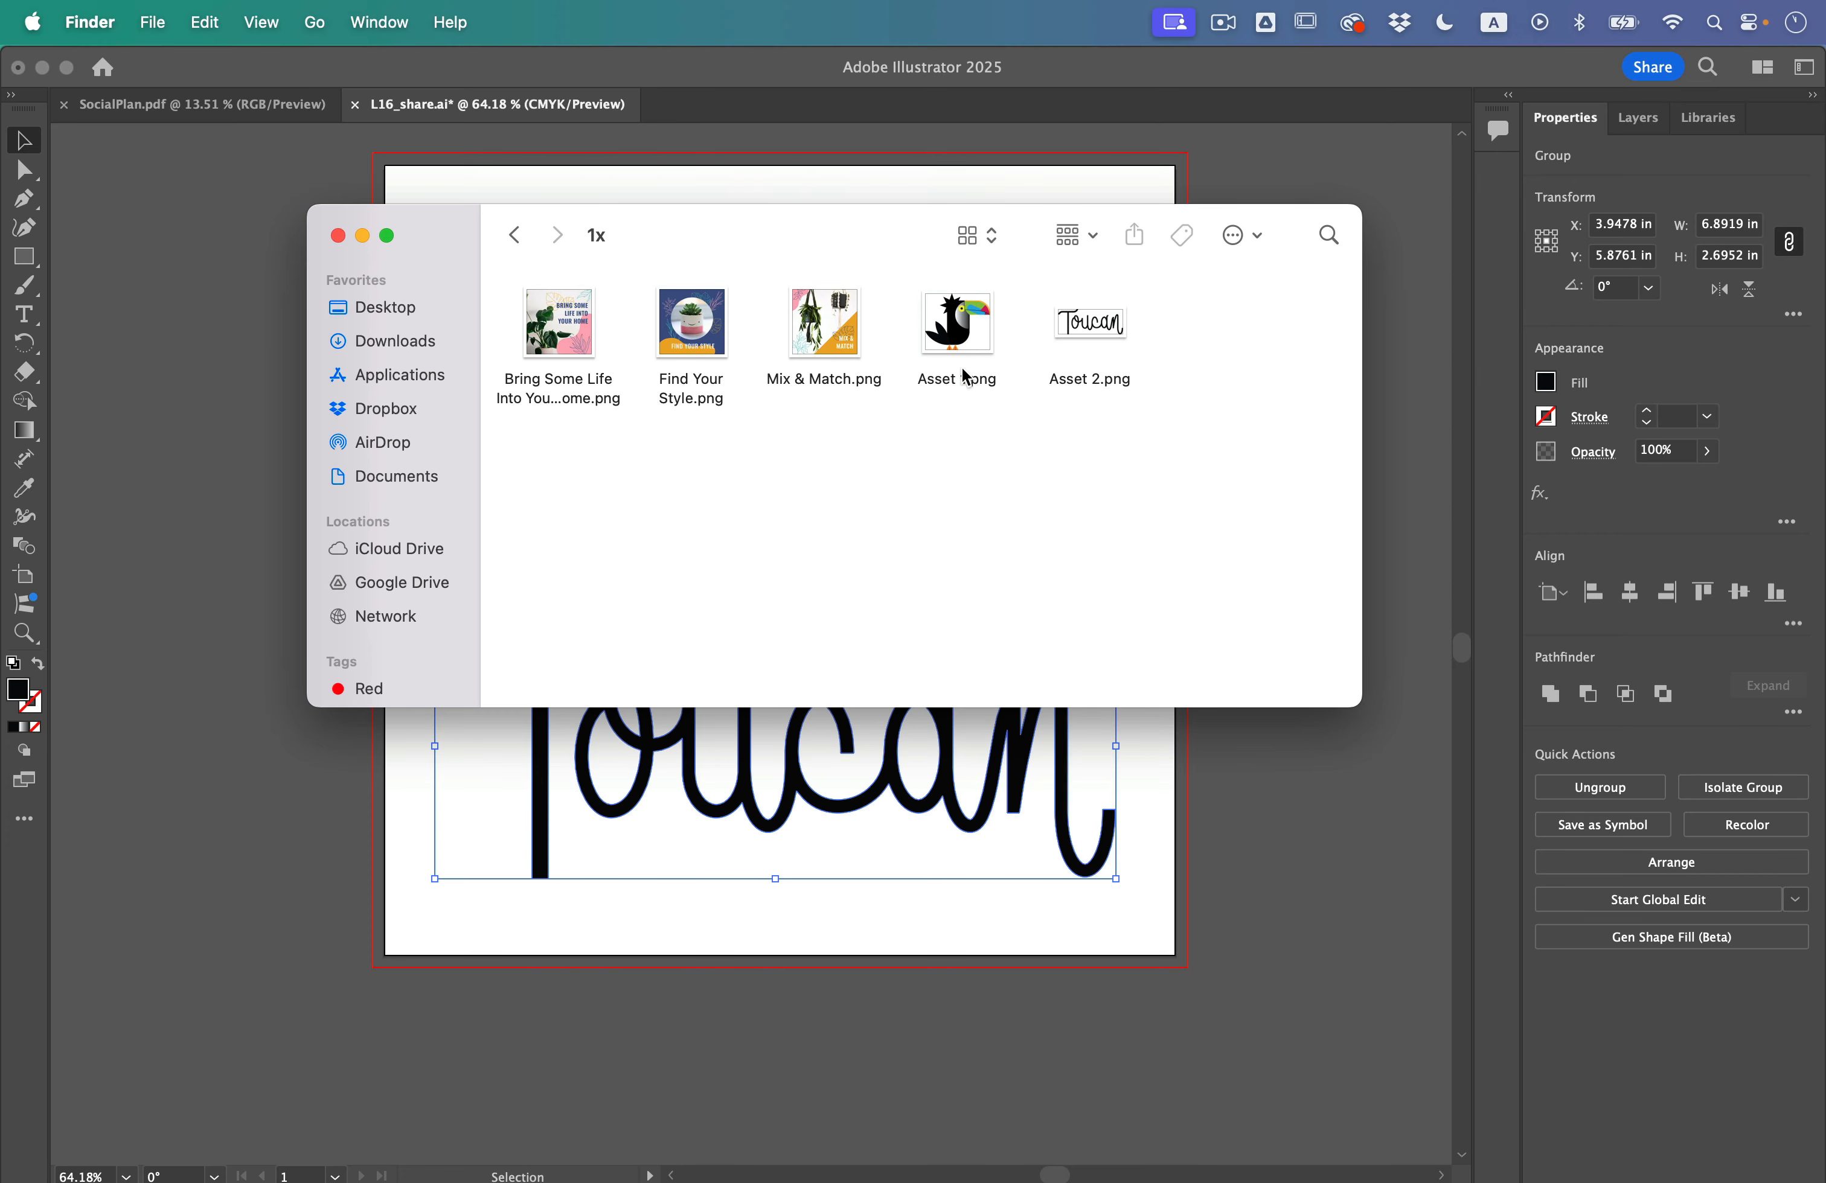
click(958, 330)
click(1116, 342)
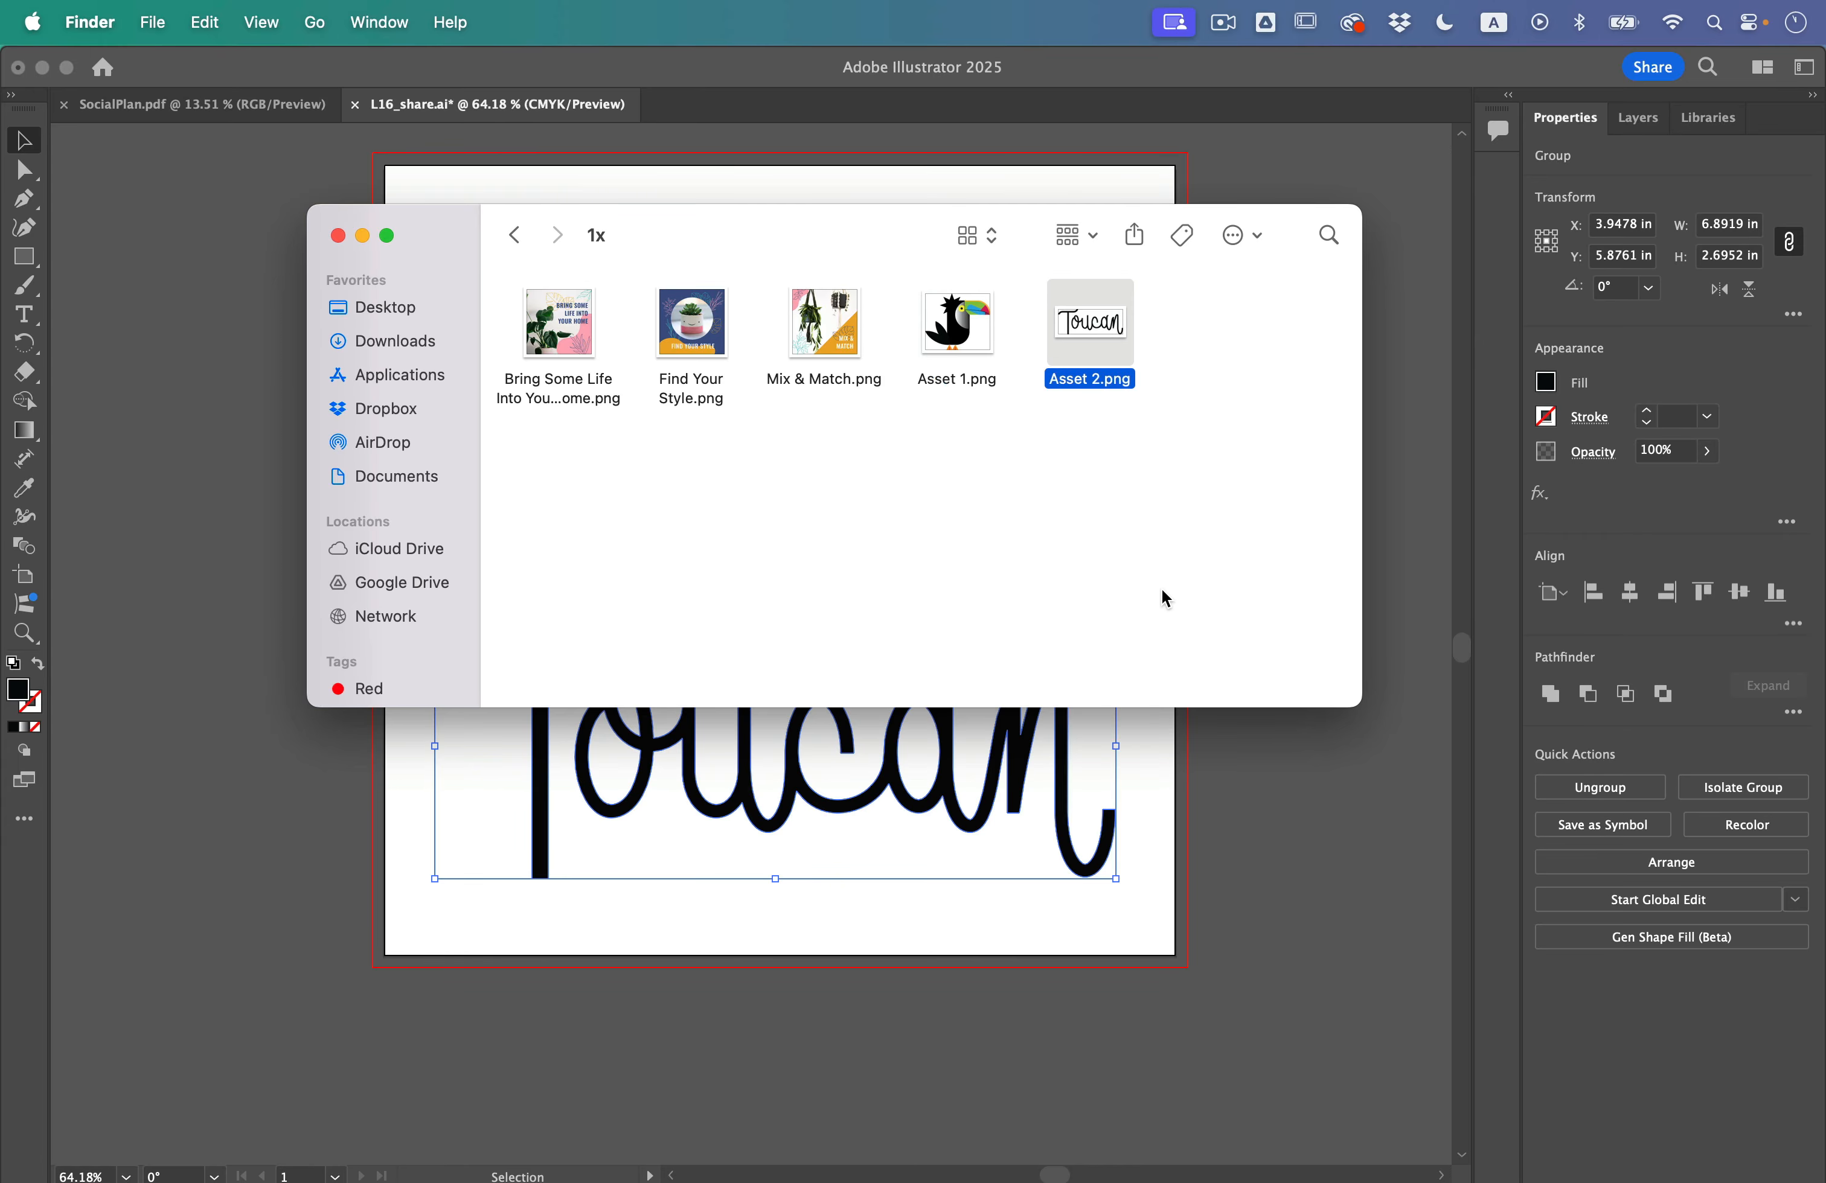
click(1163, 595)
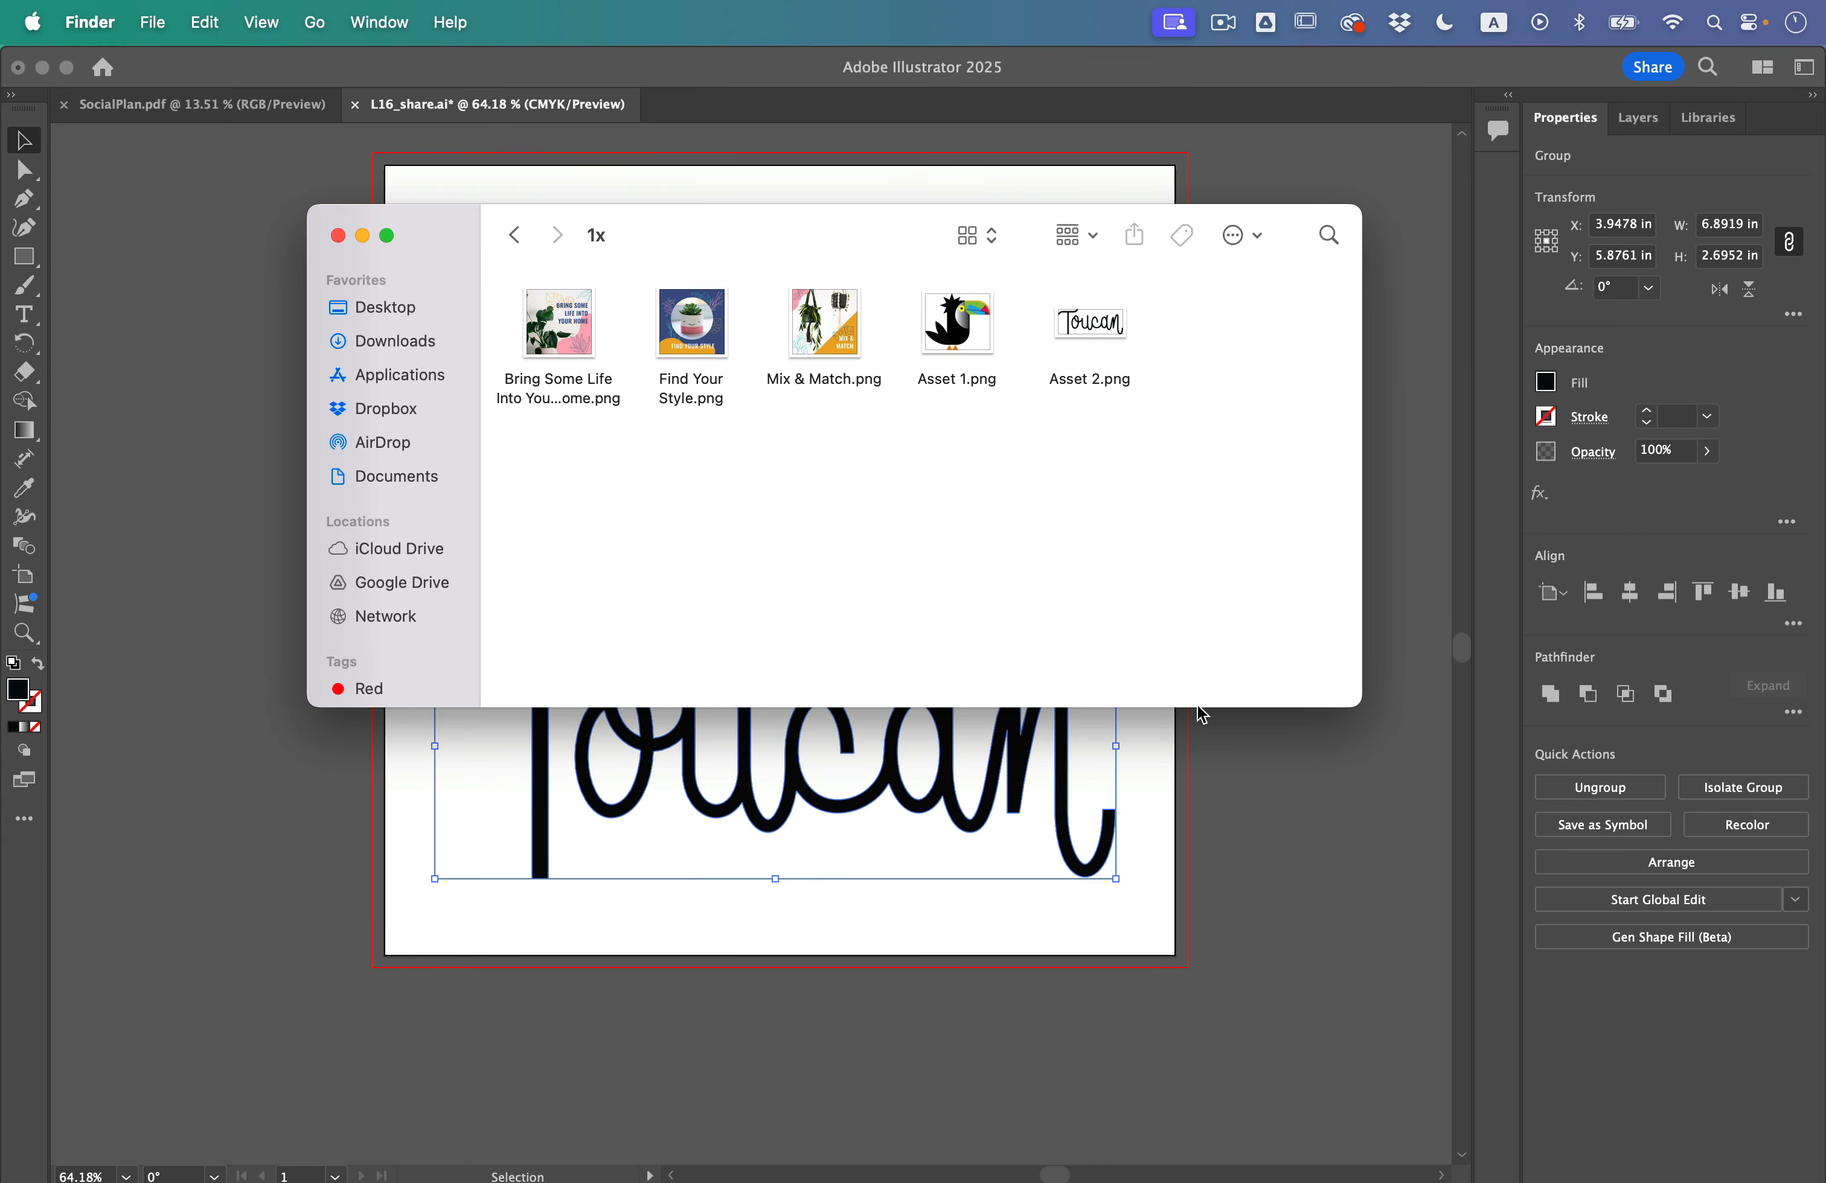
click(1217, 767)
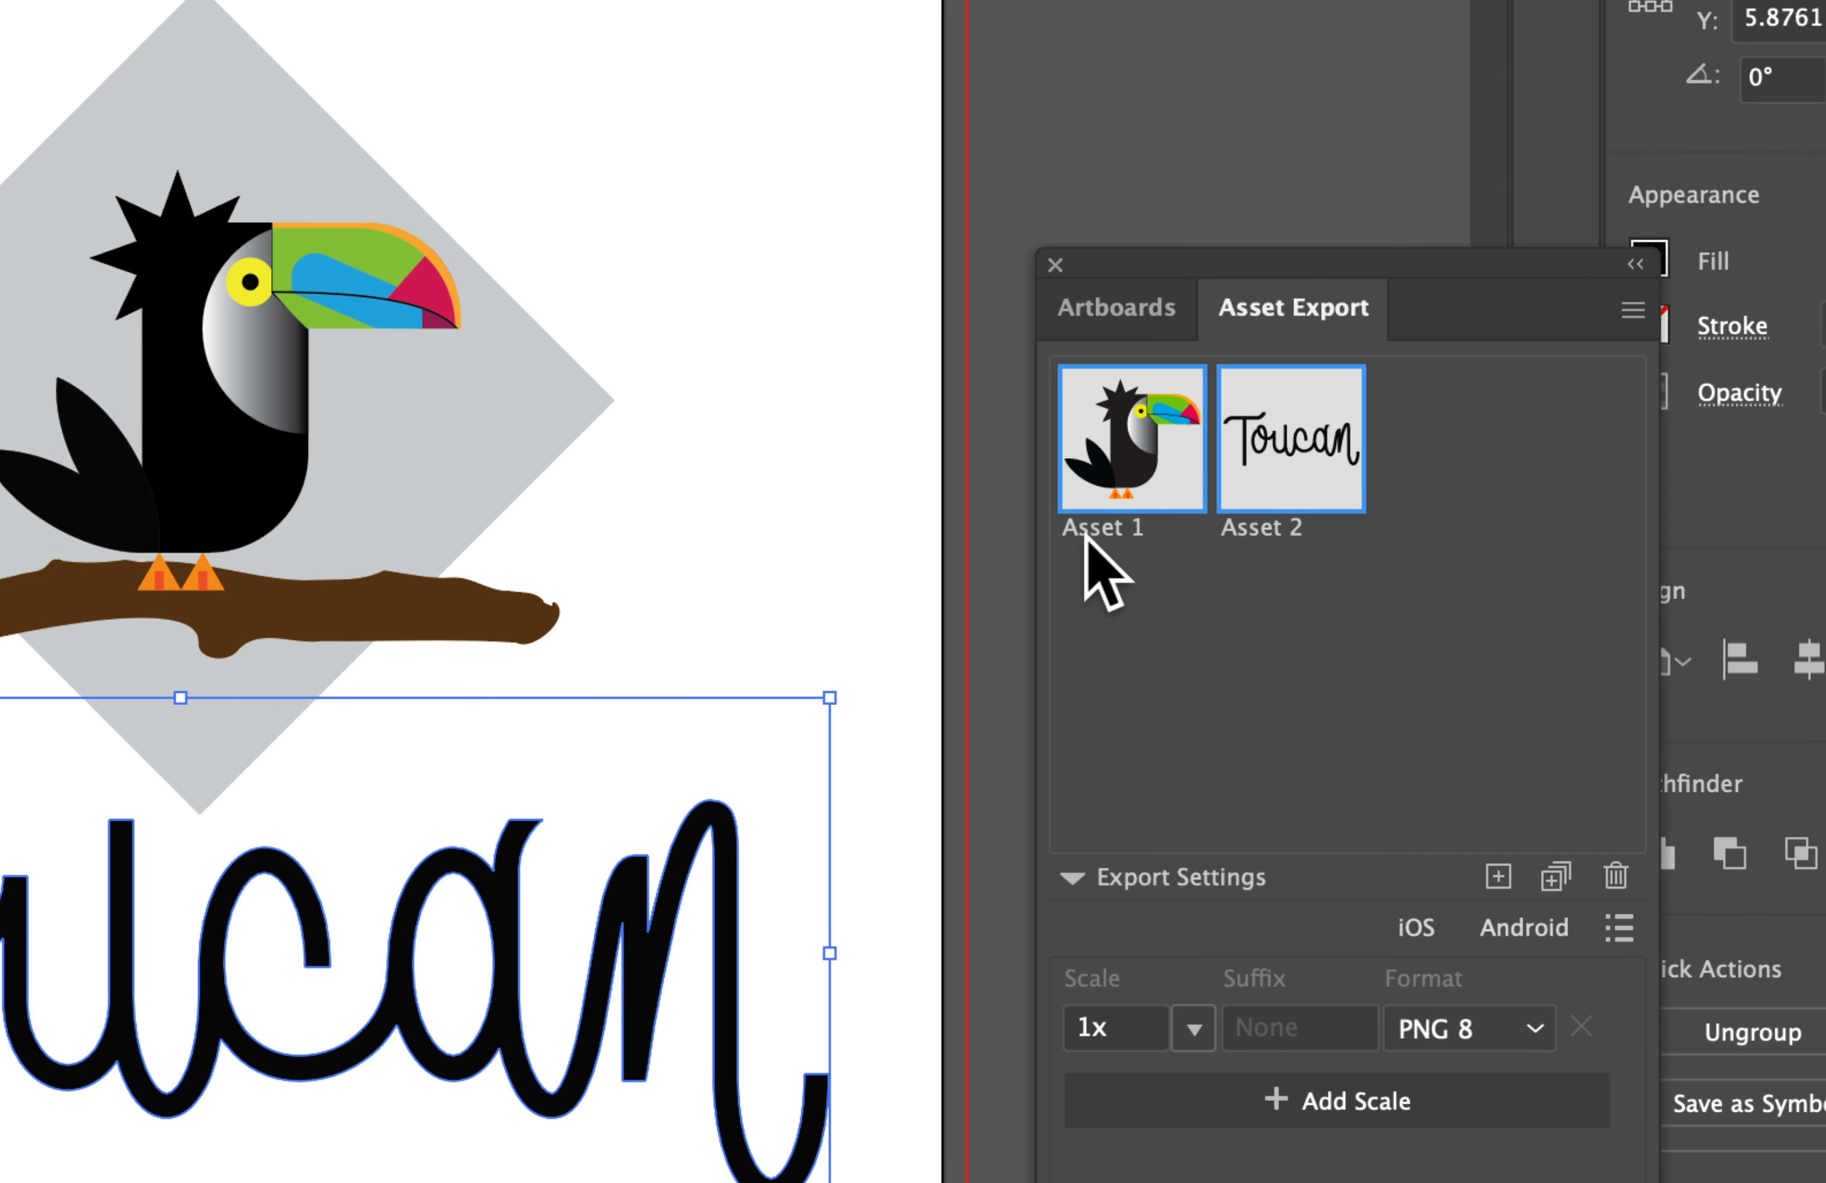
Step: Rename the toucan export asset as Bird and the lettering export asset as Words
double_click(1260, 526)
text(Bird)
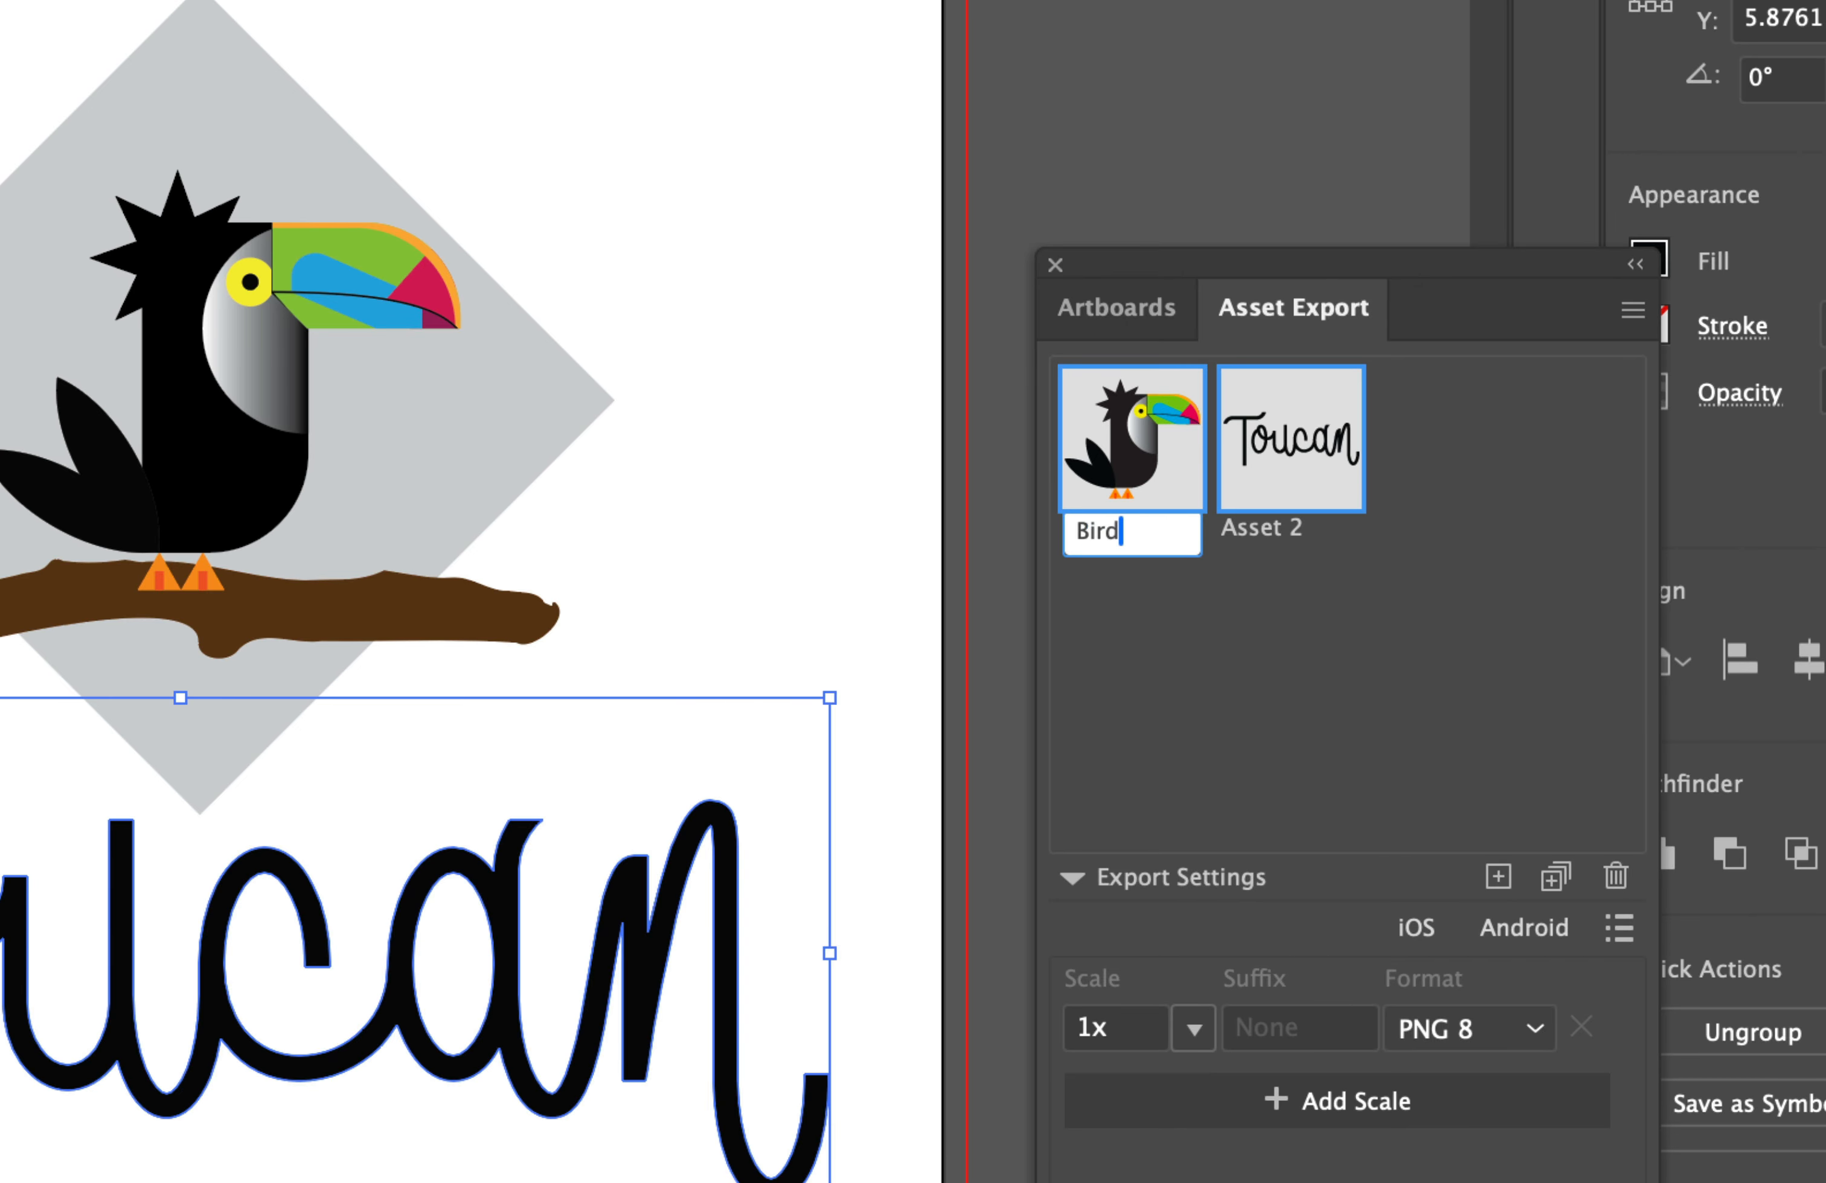
key(Return)
double_click(1281, 536)
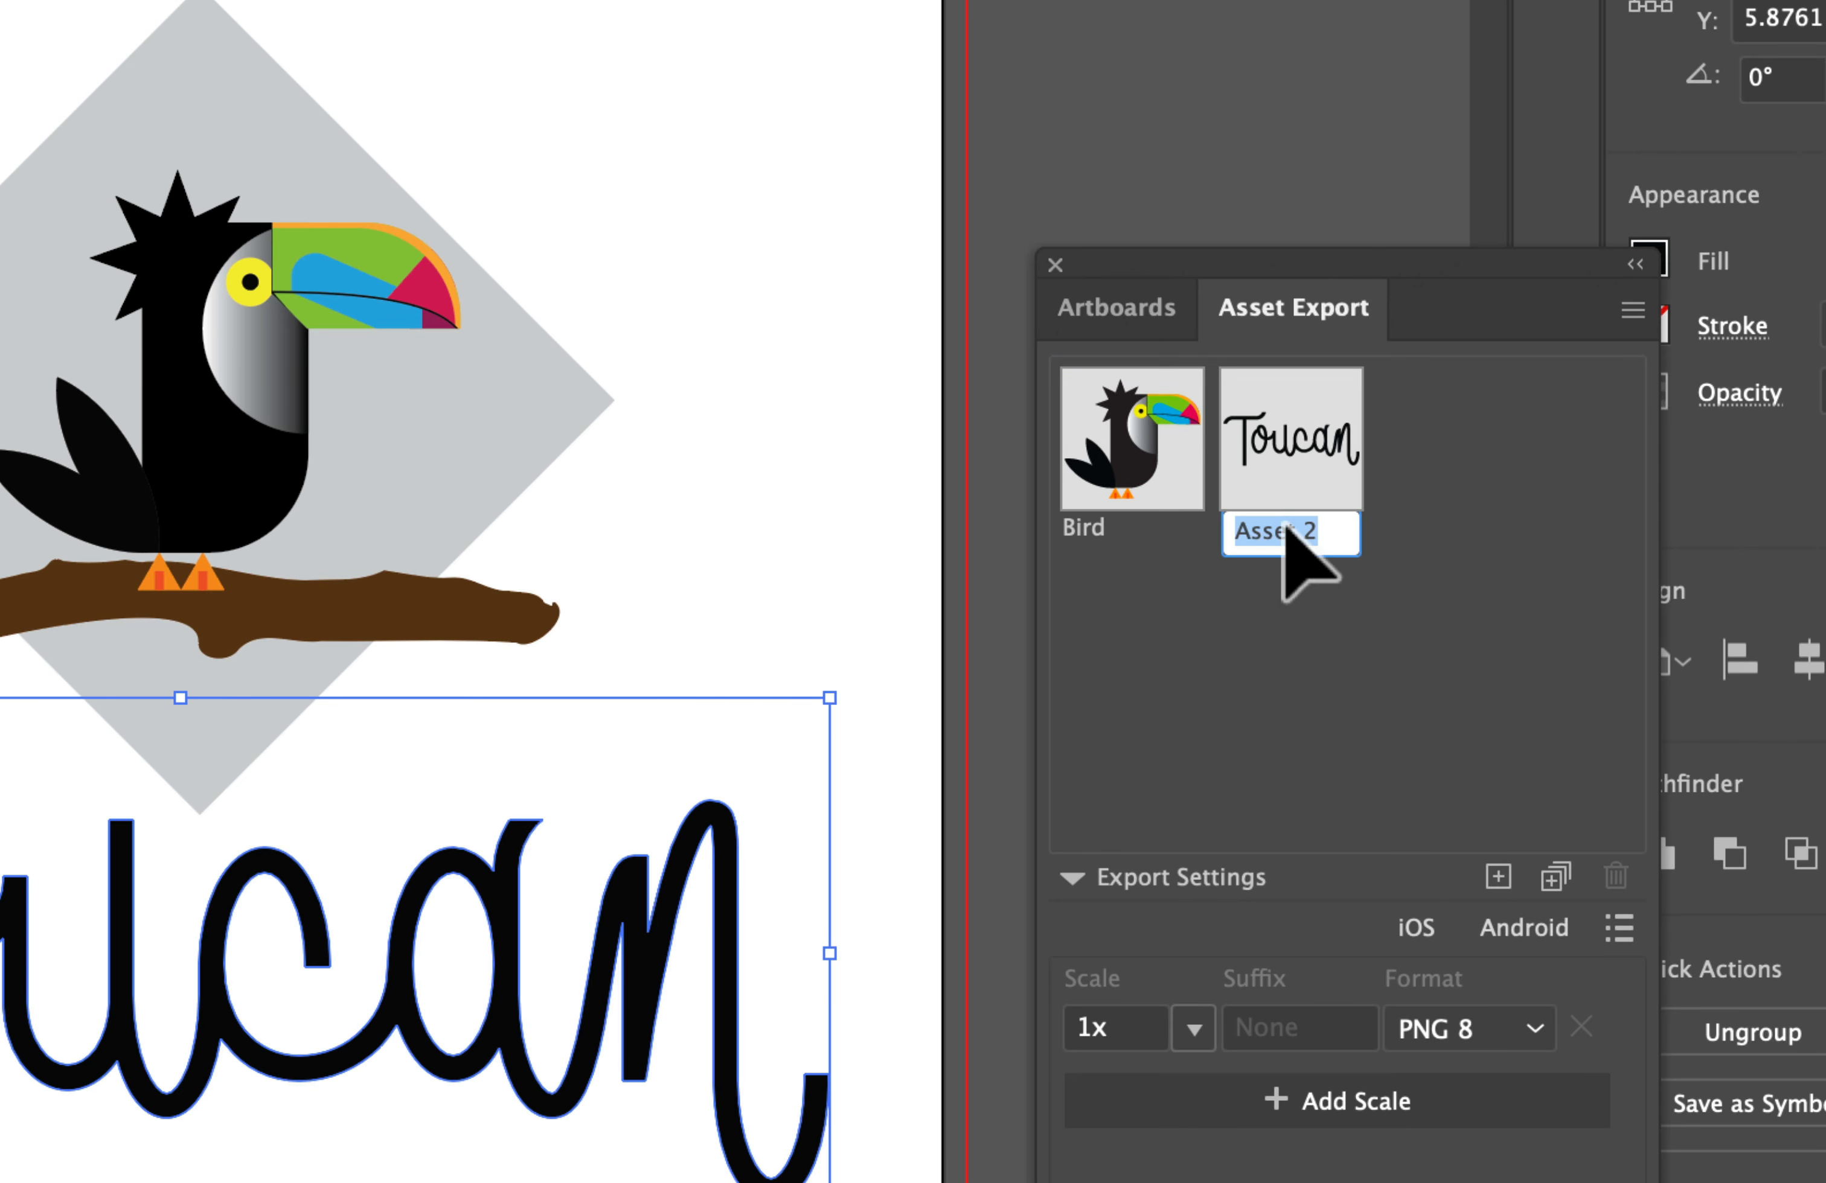
text(Words)
click(1372, 661)
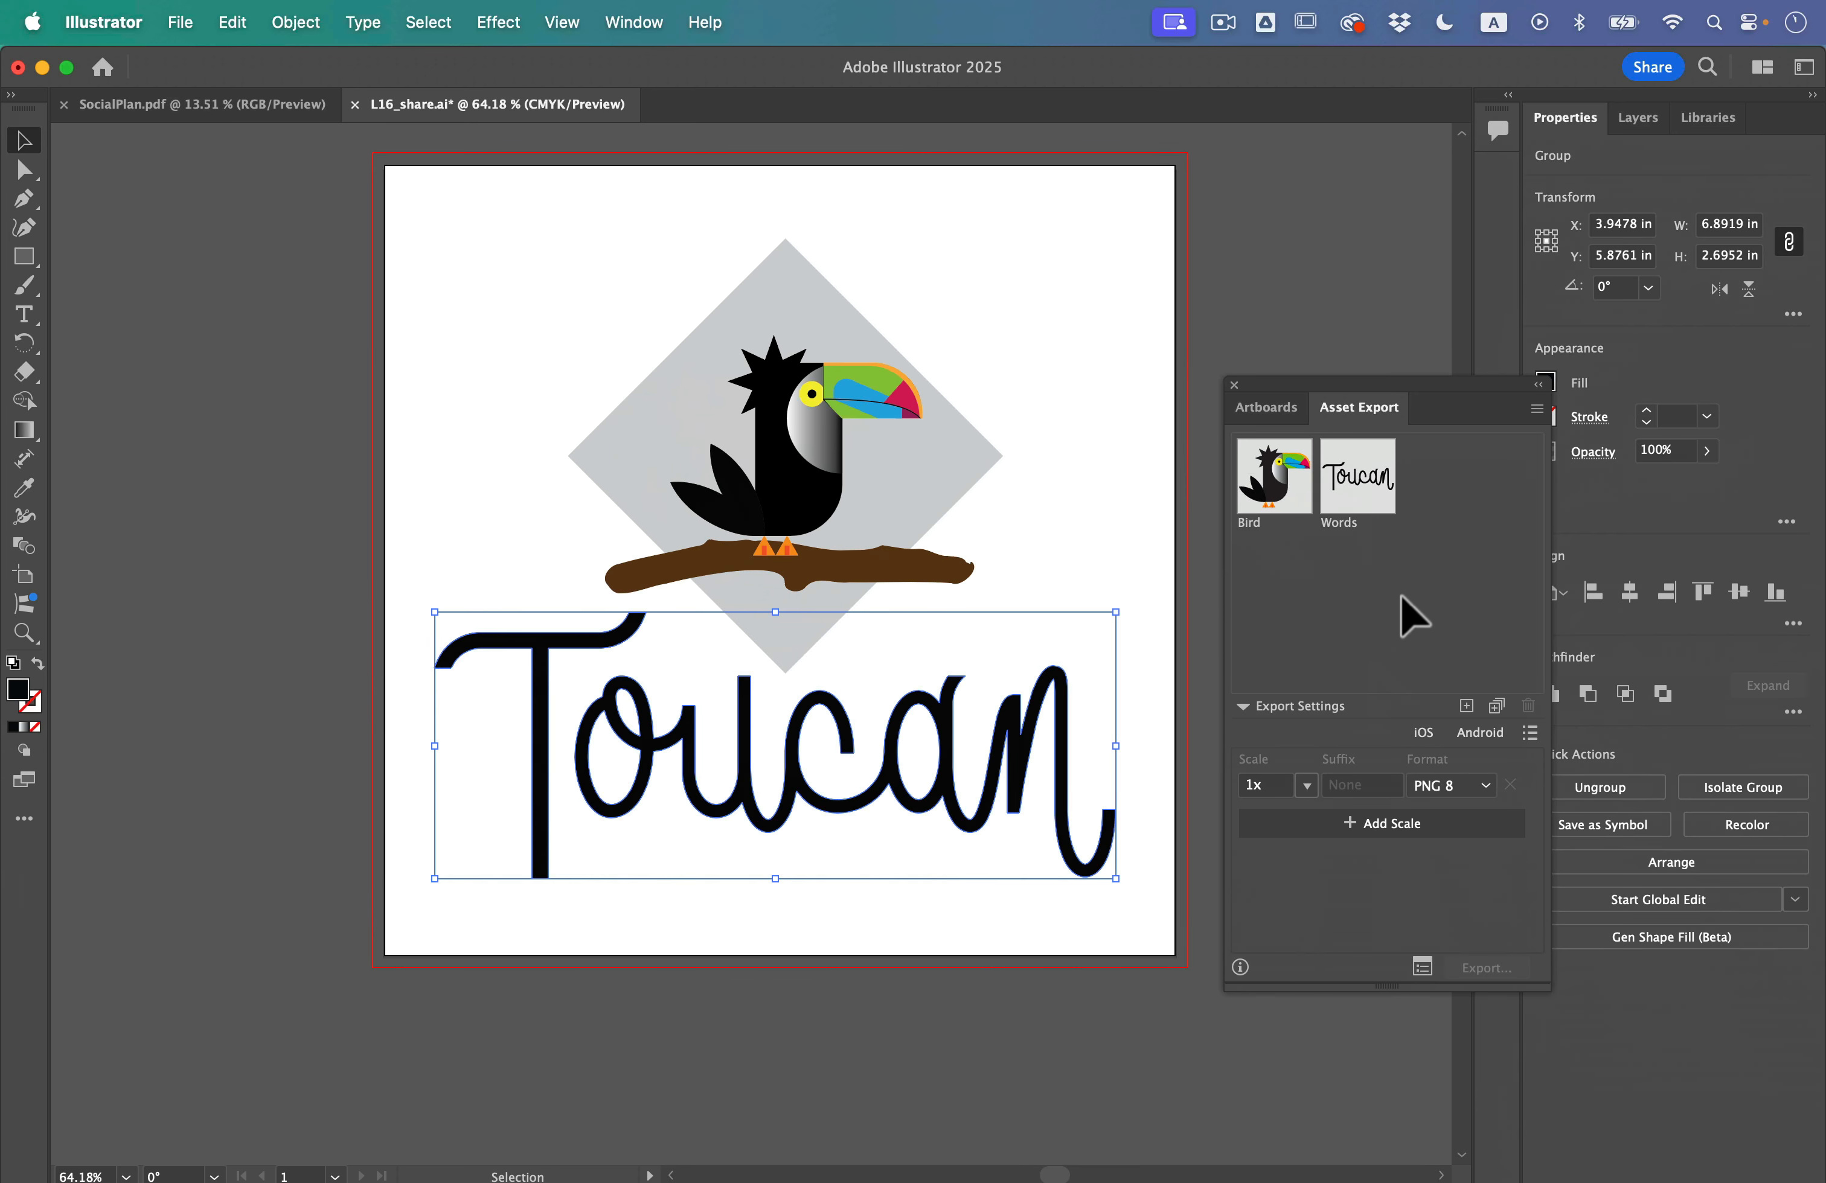
Step: Export the Bird and Words assets together at 1x in PNG 8 format into the Plants folder
click(1360, 476)
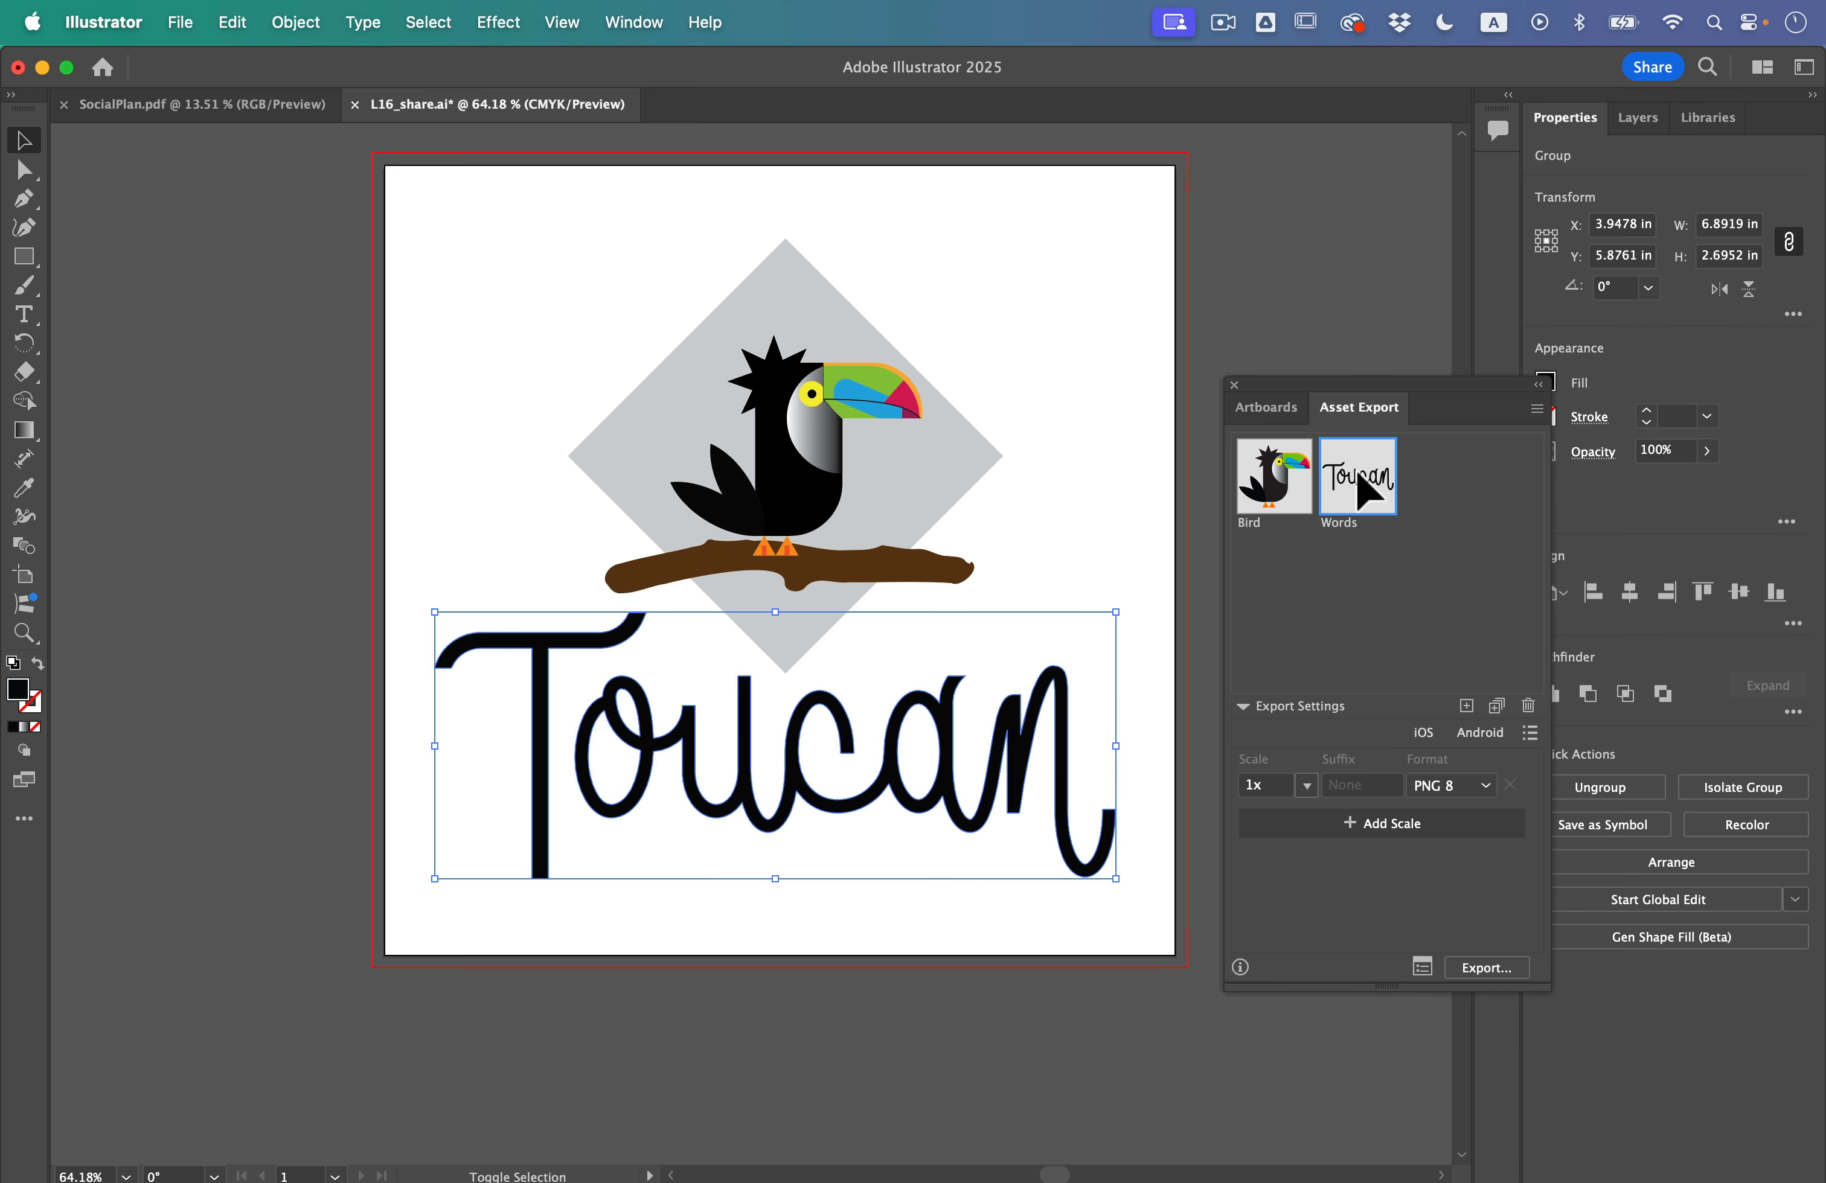
click(1482, 967)
click(1323, 699)
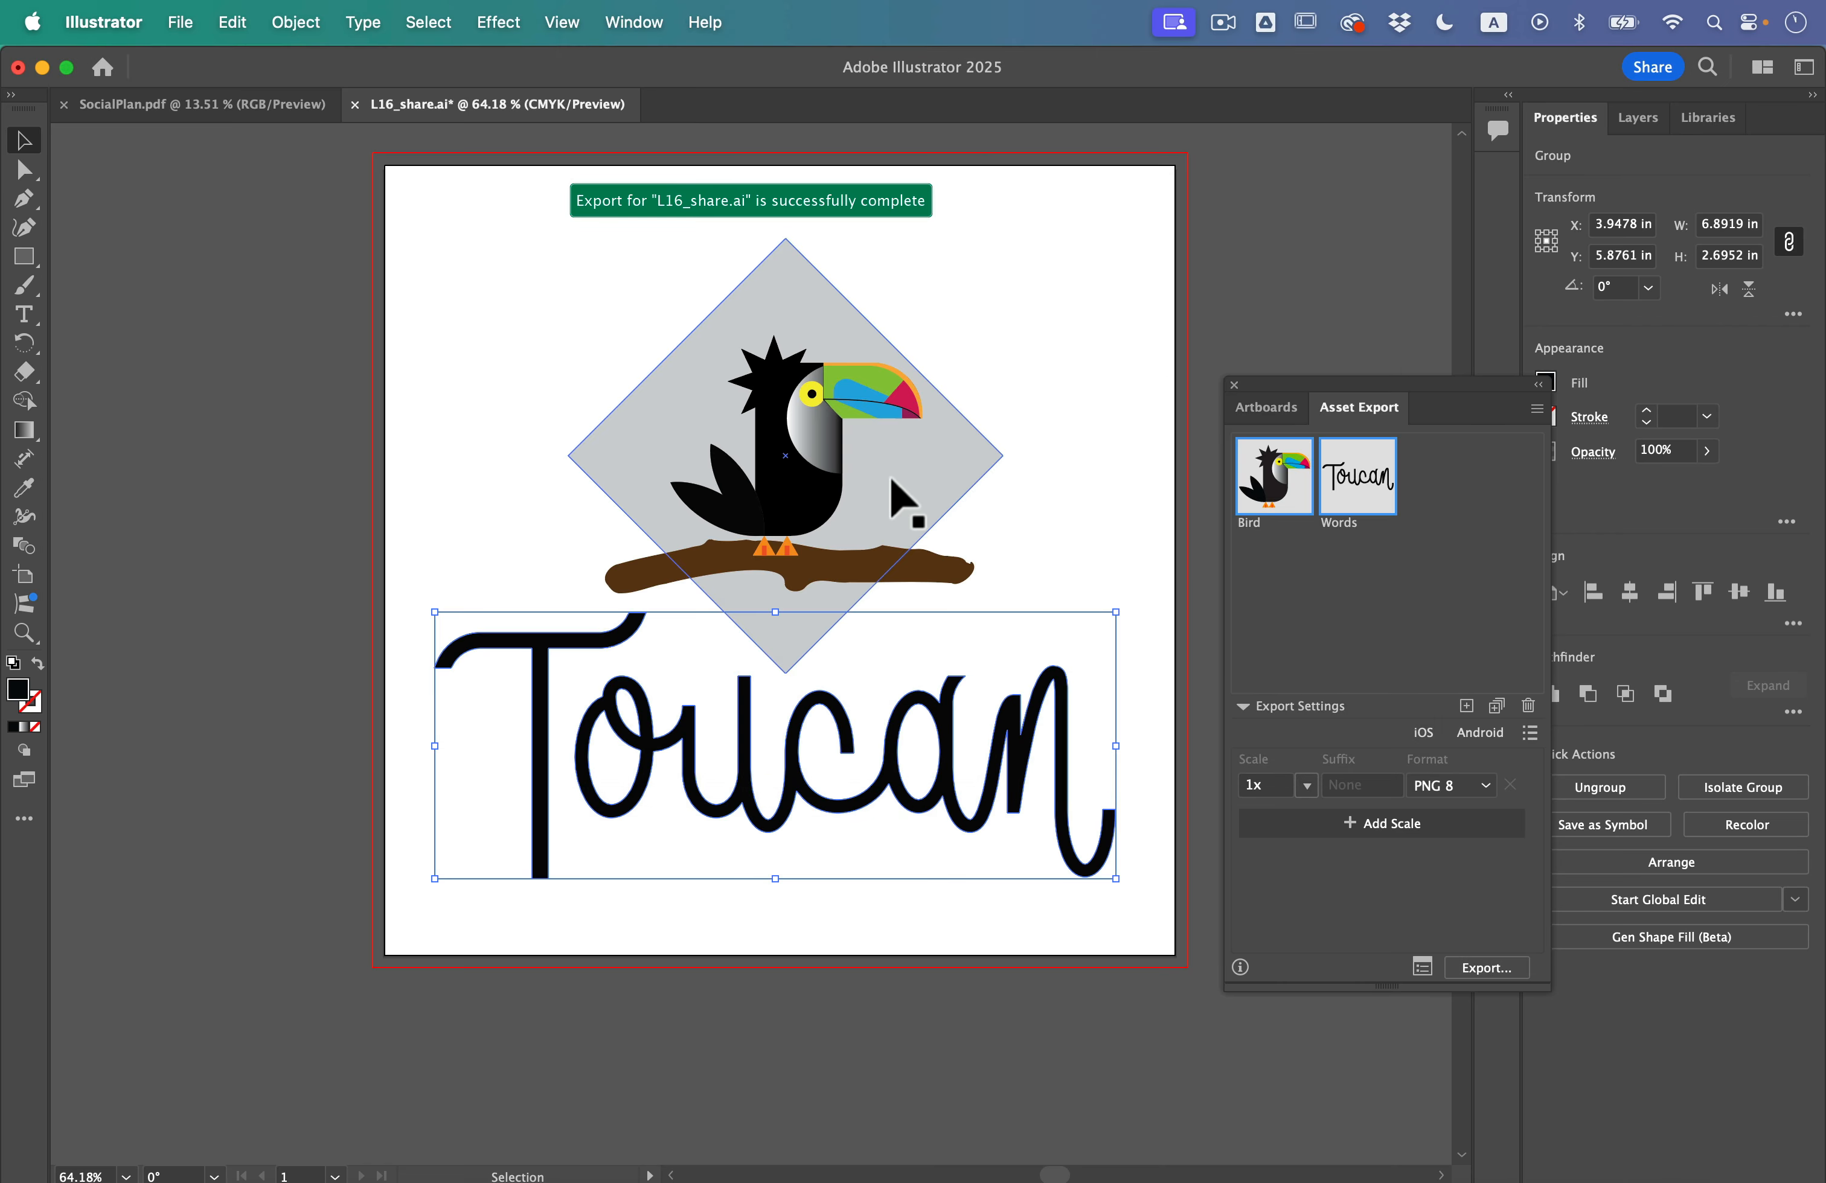
Step: Check the renamed asset files in the Finder's 1x folder and return to Illustrator
key(ctrl+Up)
click(441, 294)
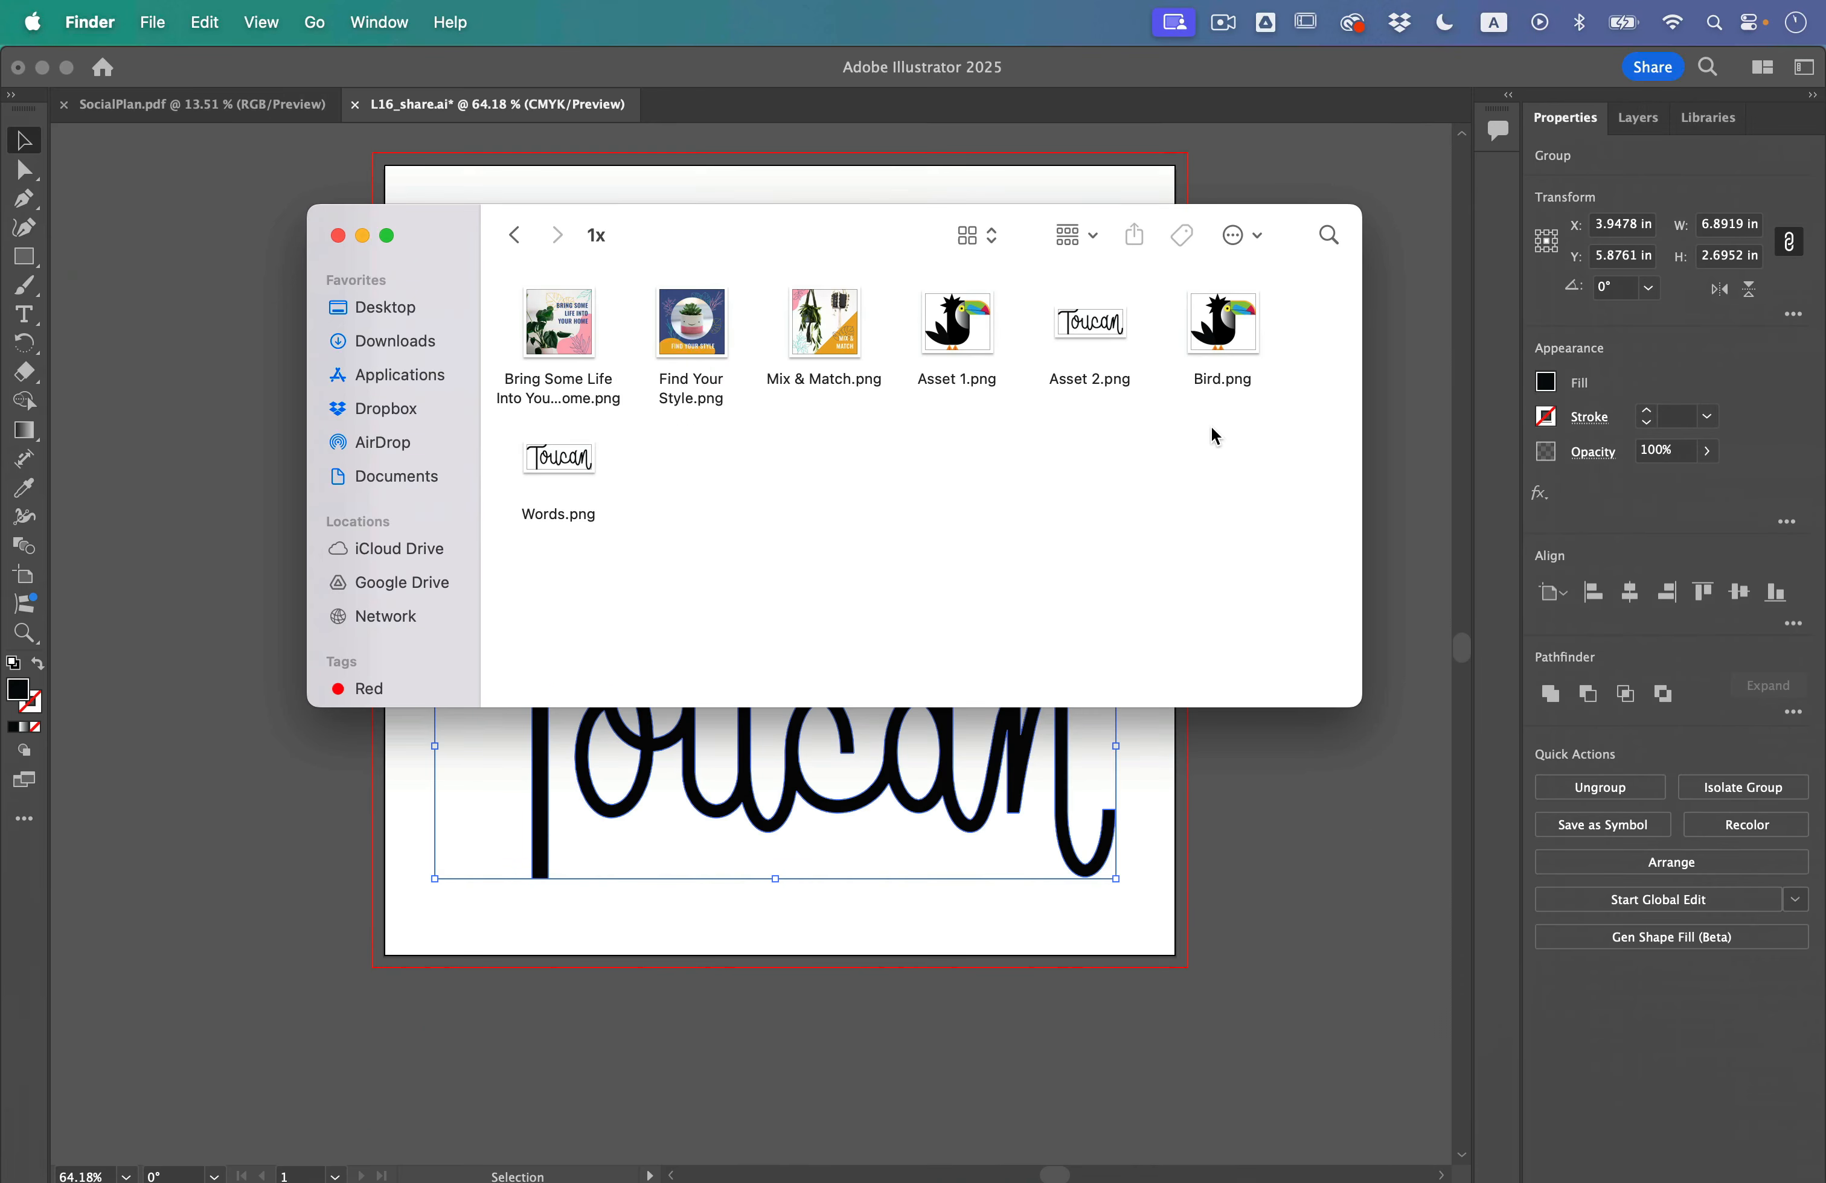
click(1077, 1121)
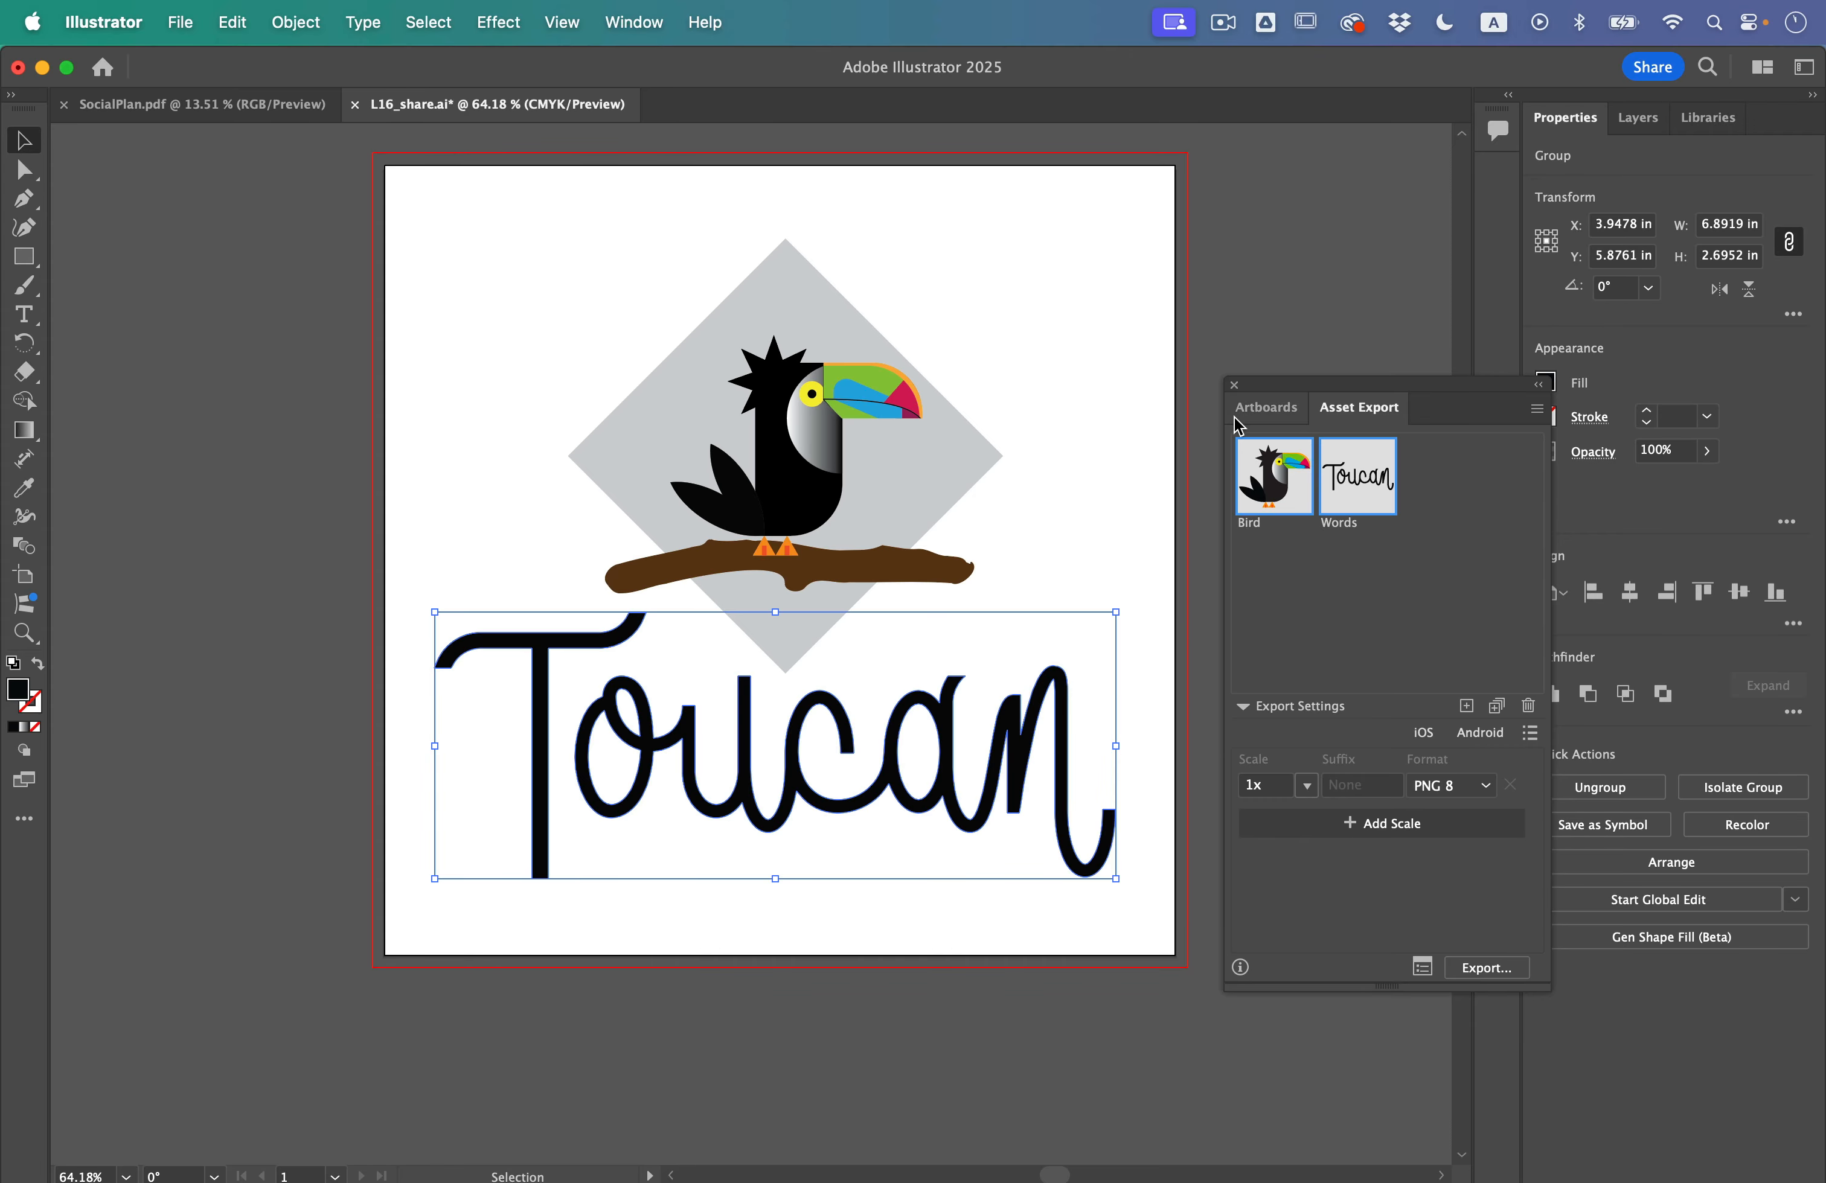
Step: Deselect the artwork and close the Asset Export panel, then view and dismiss the Share for review options
click(1266, 315)
click(1234, 385)
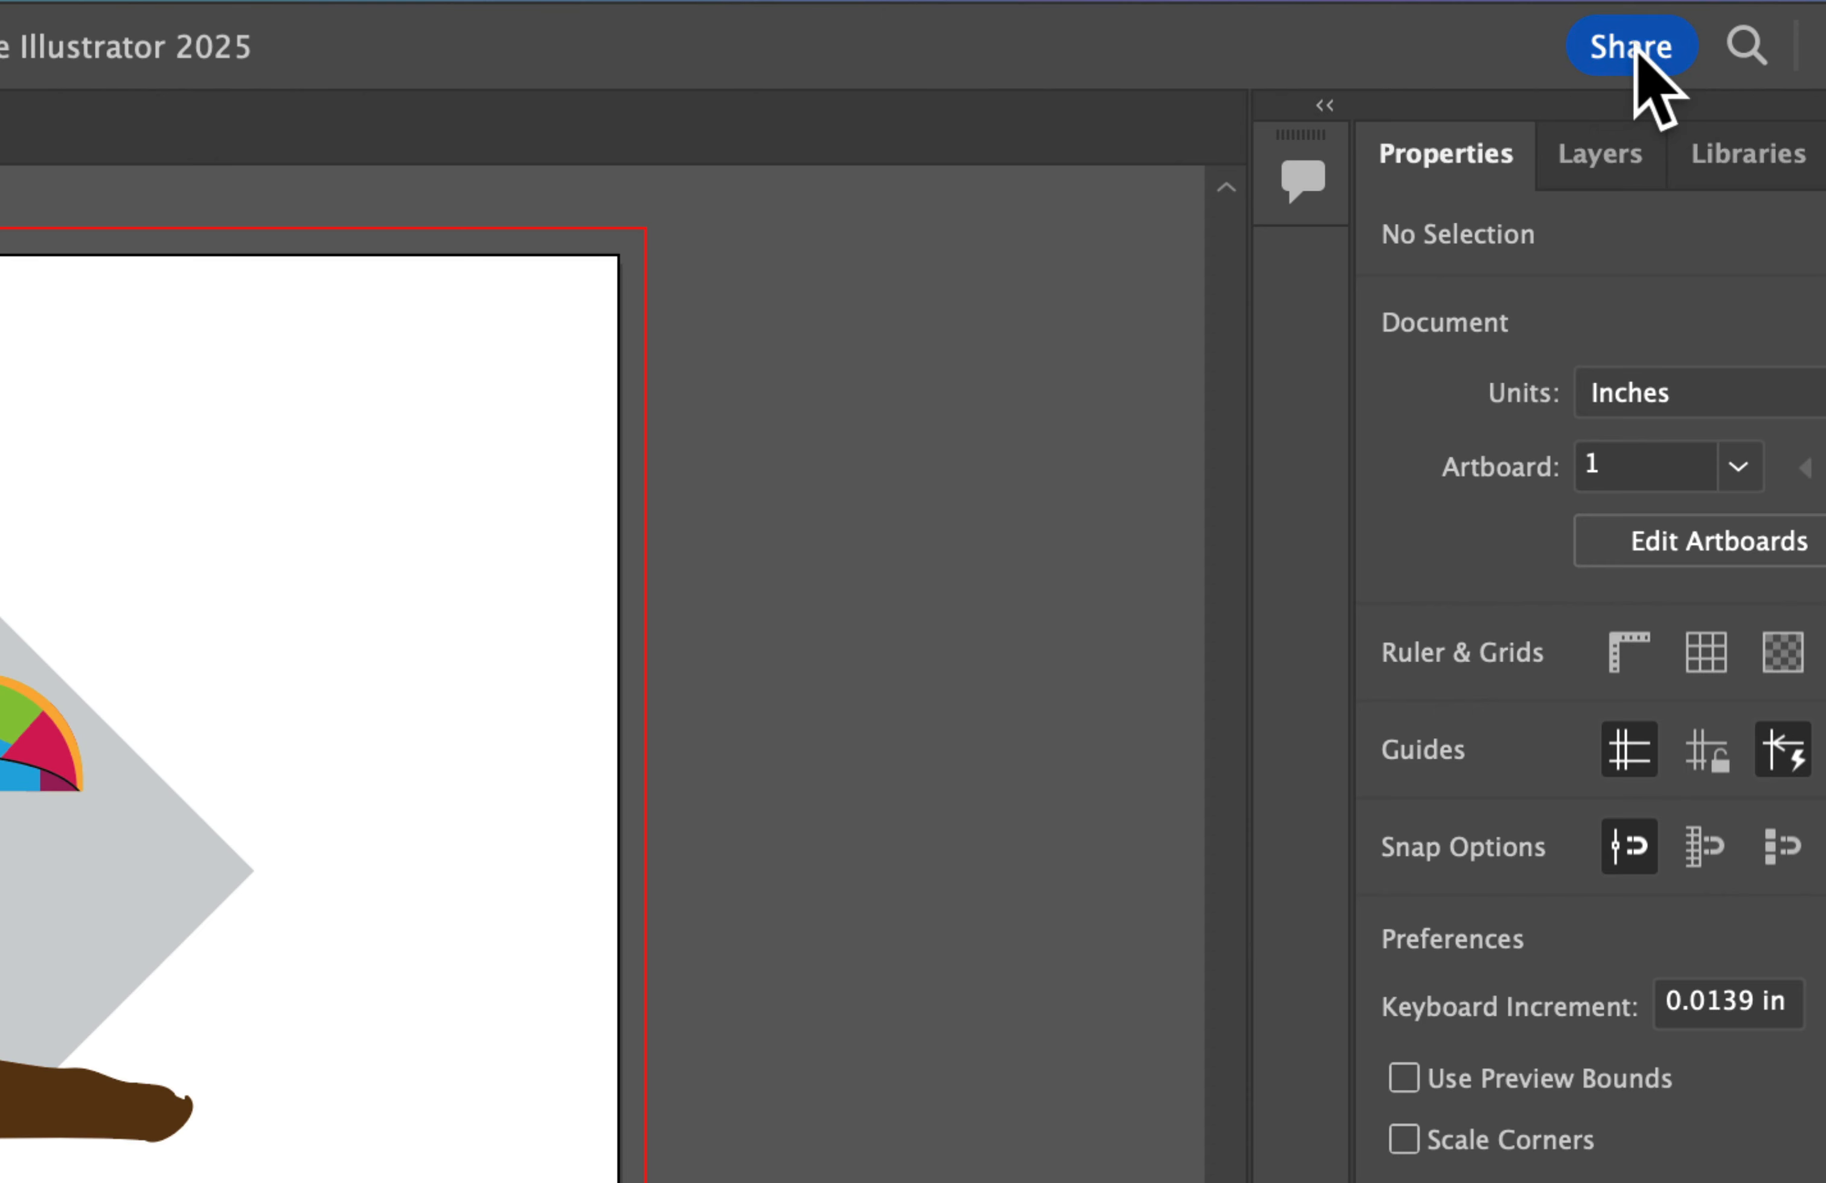
click(1634, 51)
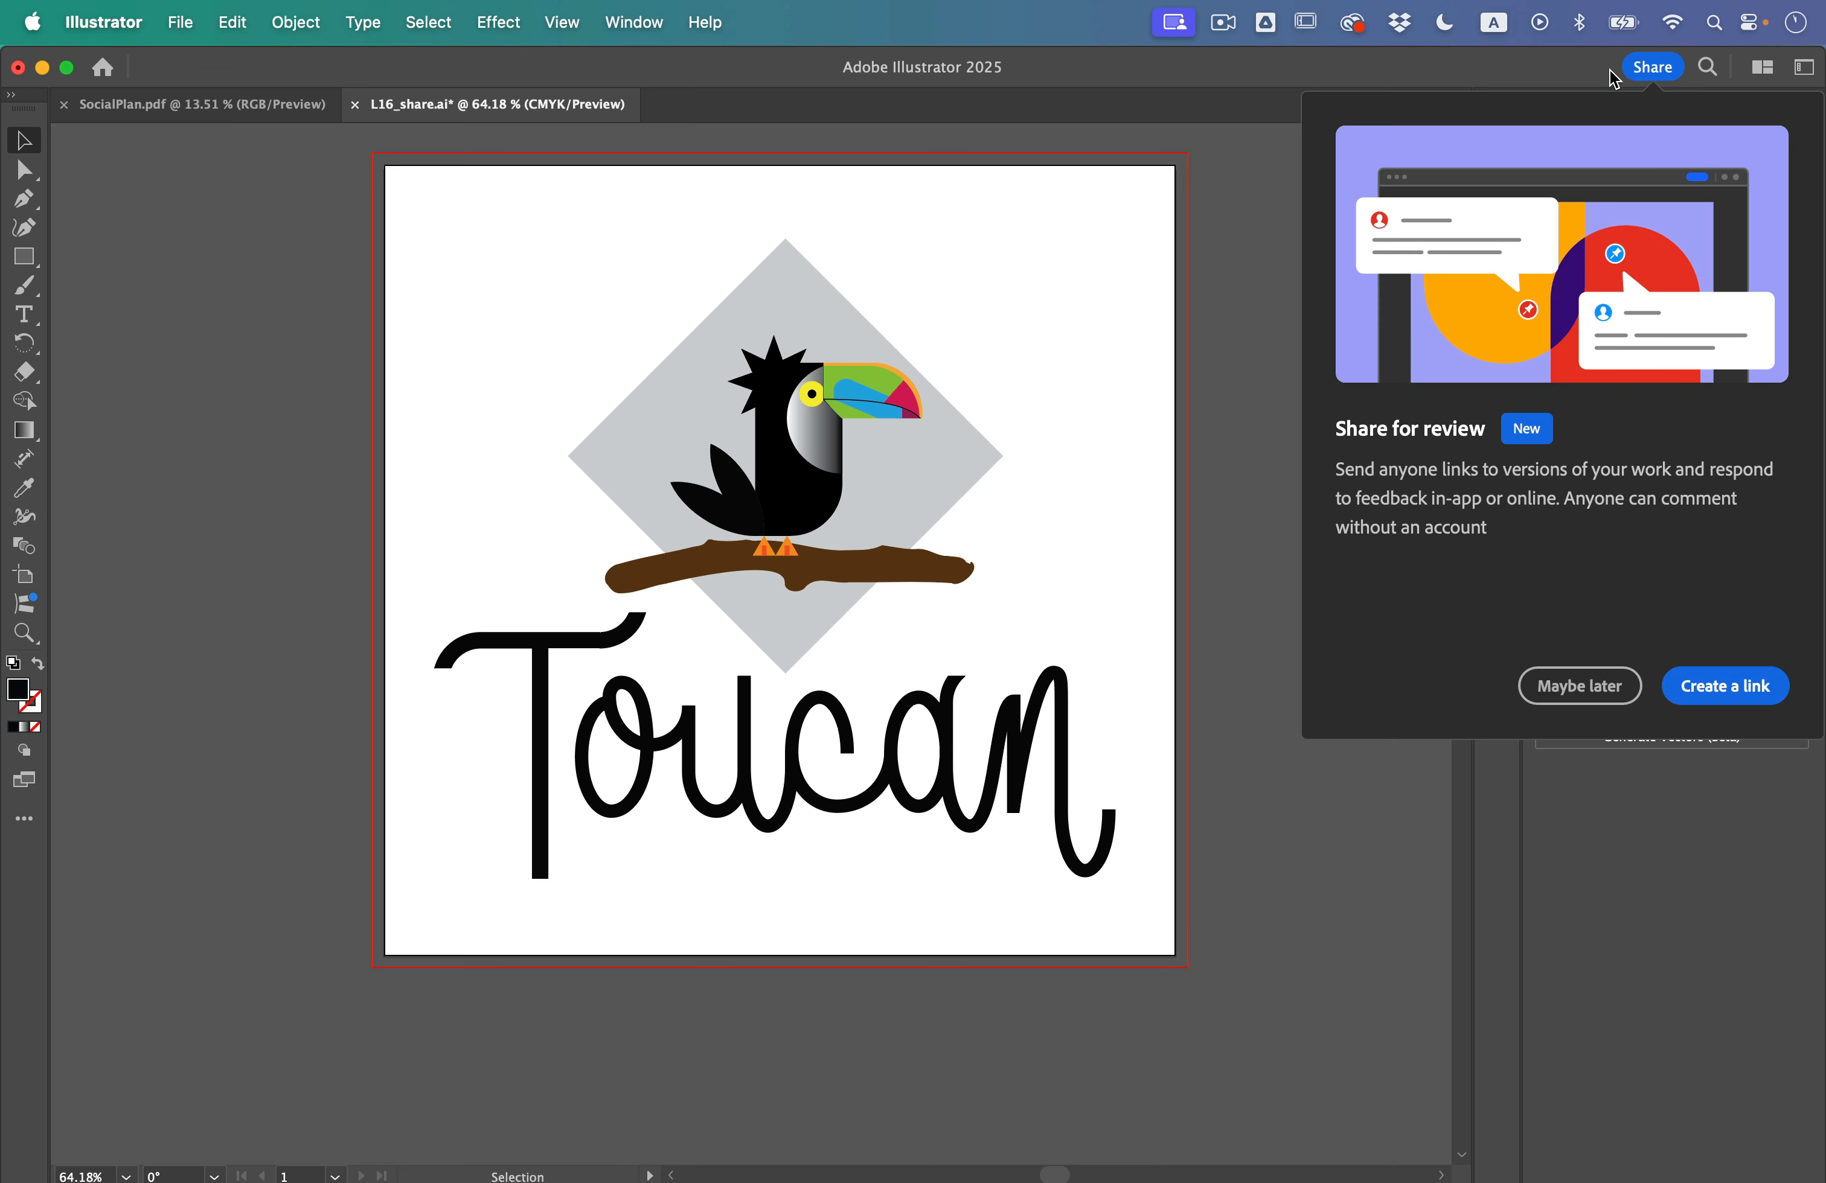
click(1291, 292)
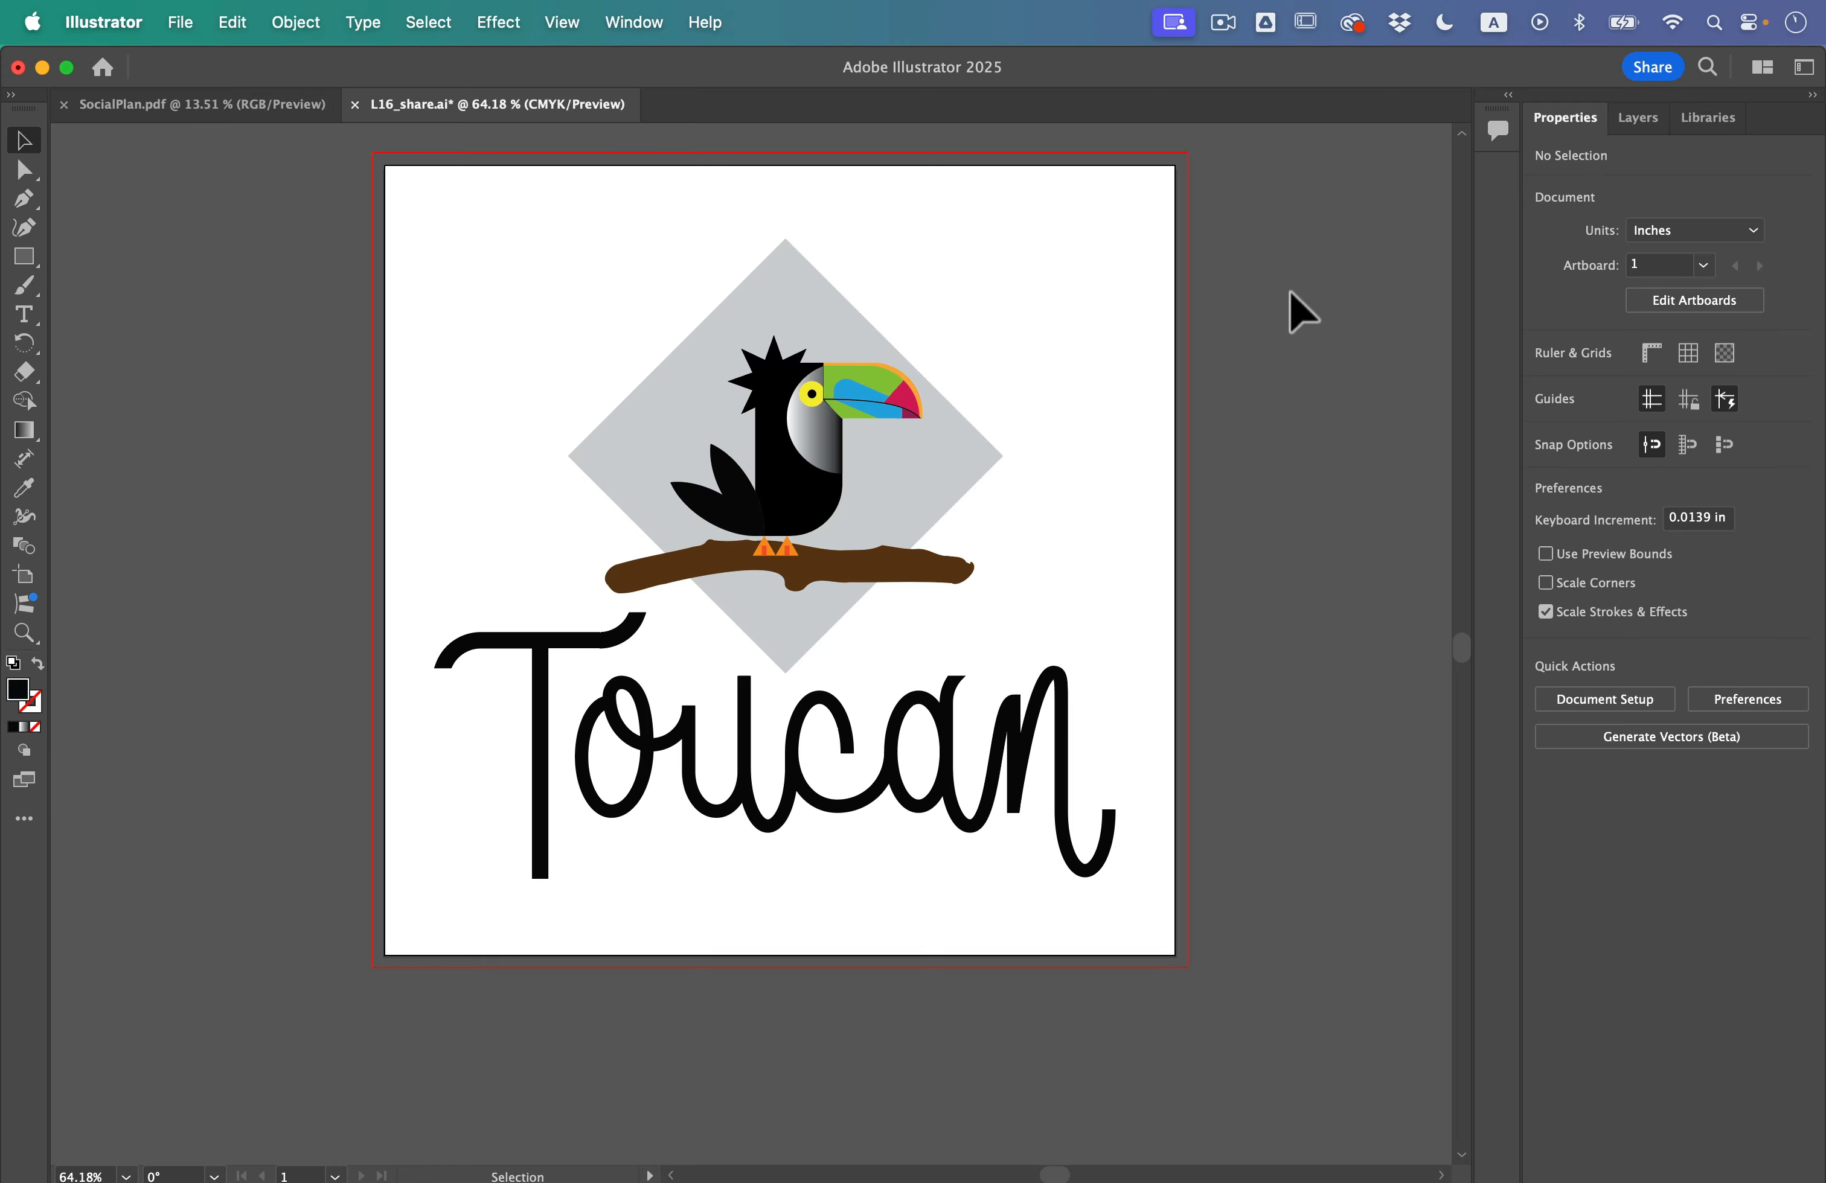
Step: Show all open windows to reach the Finder window of the 1x folder
key(ctrl+Up)
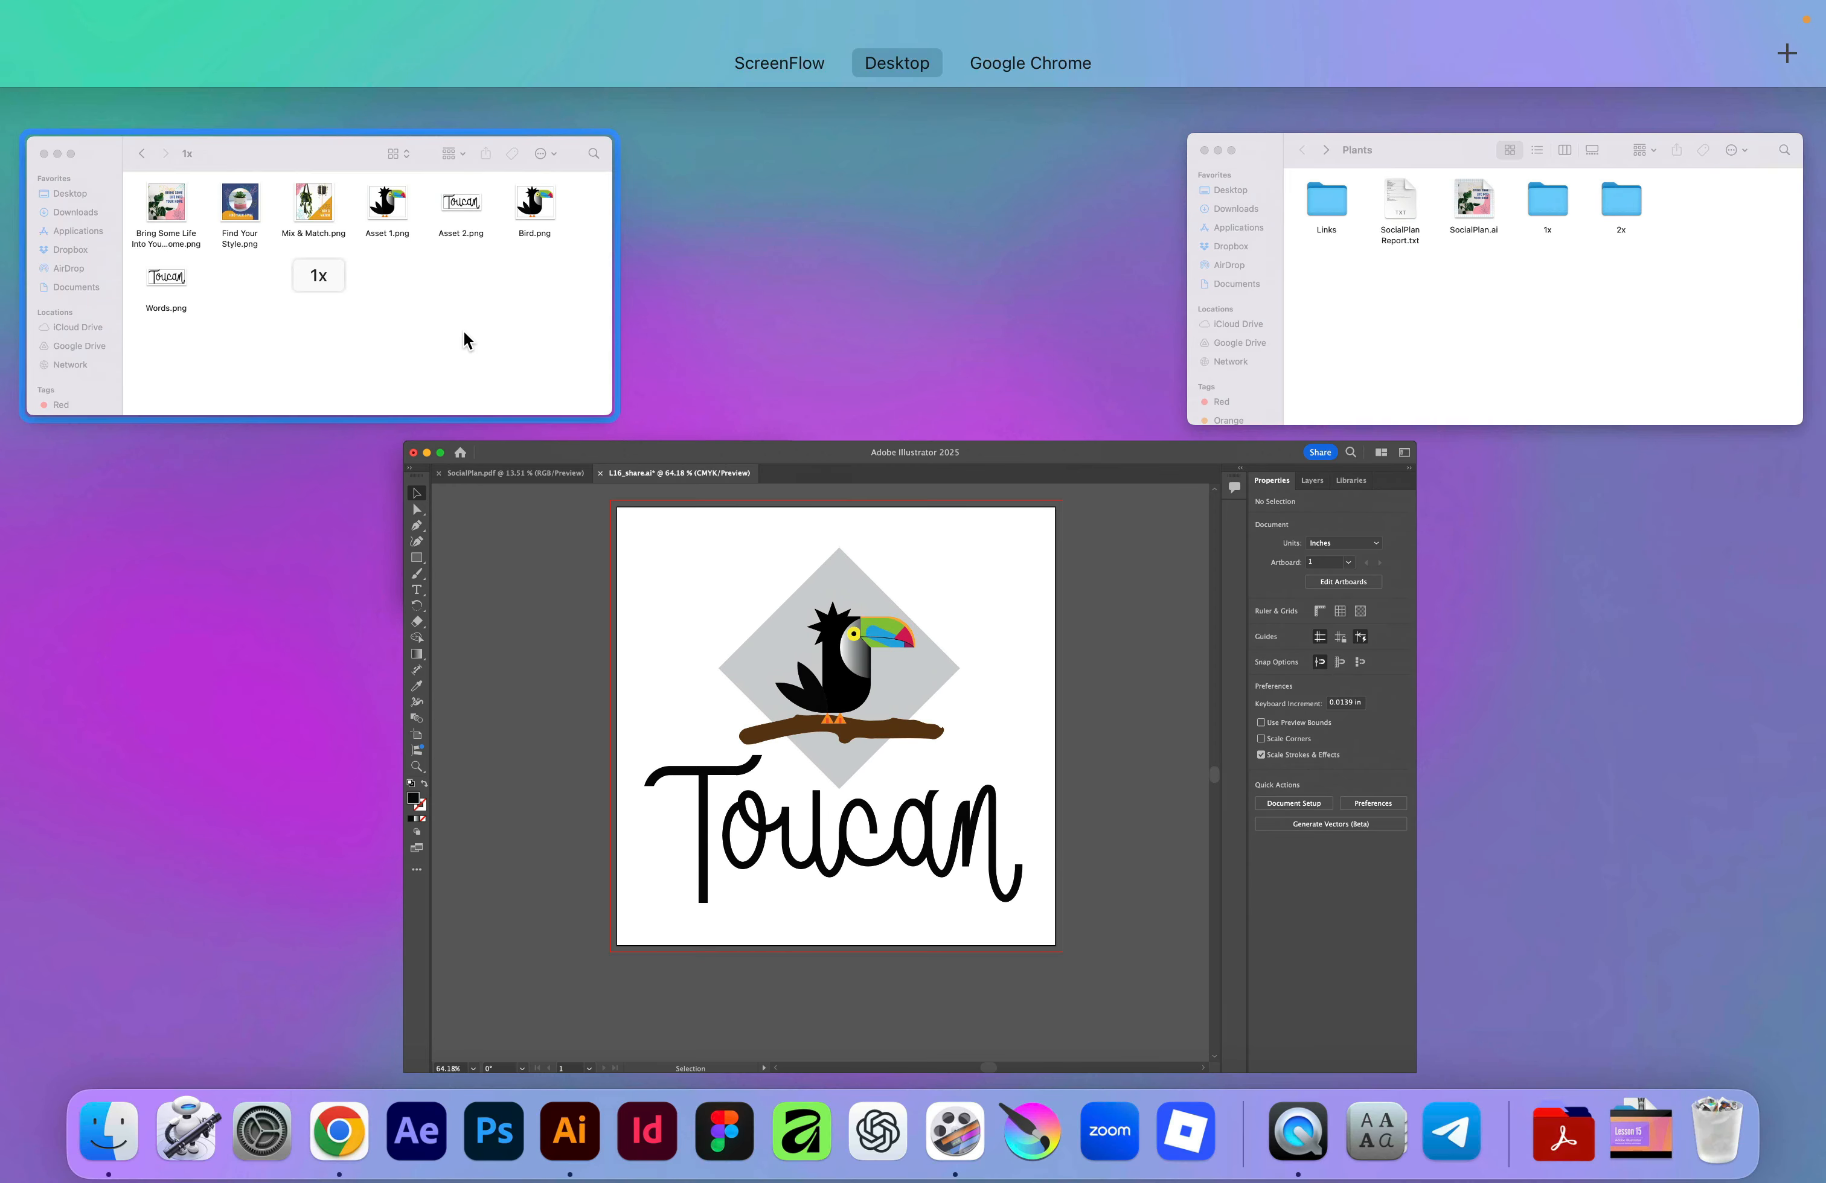